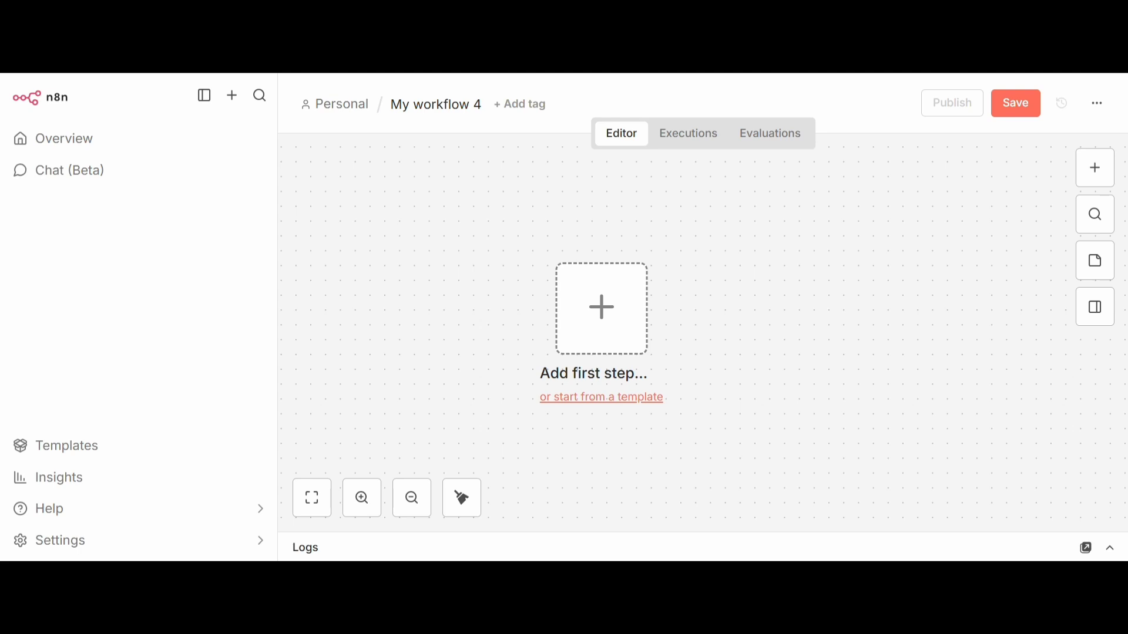
# Add a Facebook Lead Ads Trigger node as the workflow's first step and close its settings
pyautogui.click(1098, 172)
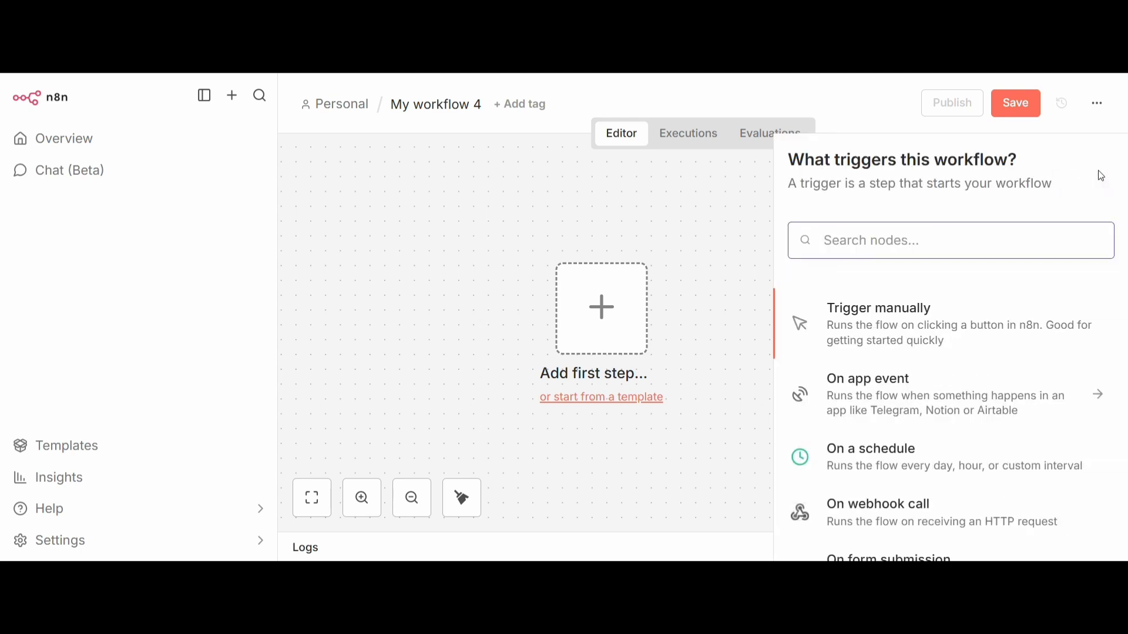
pyautogui.write('facebook')
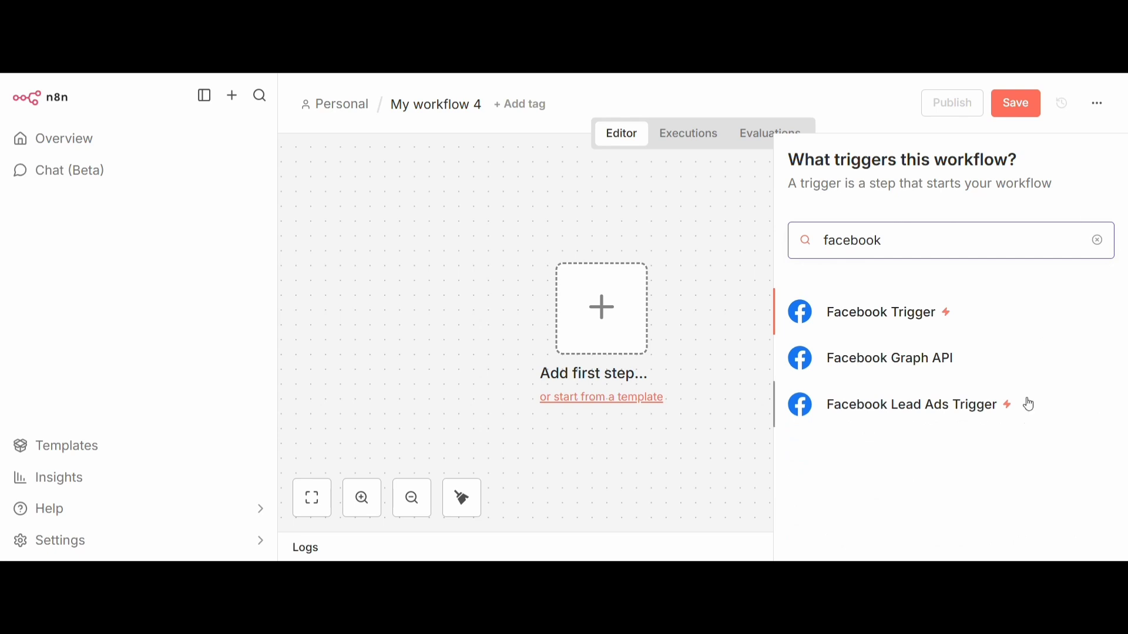
pyautogui.click(935, 405)
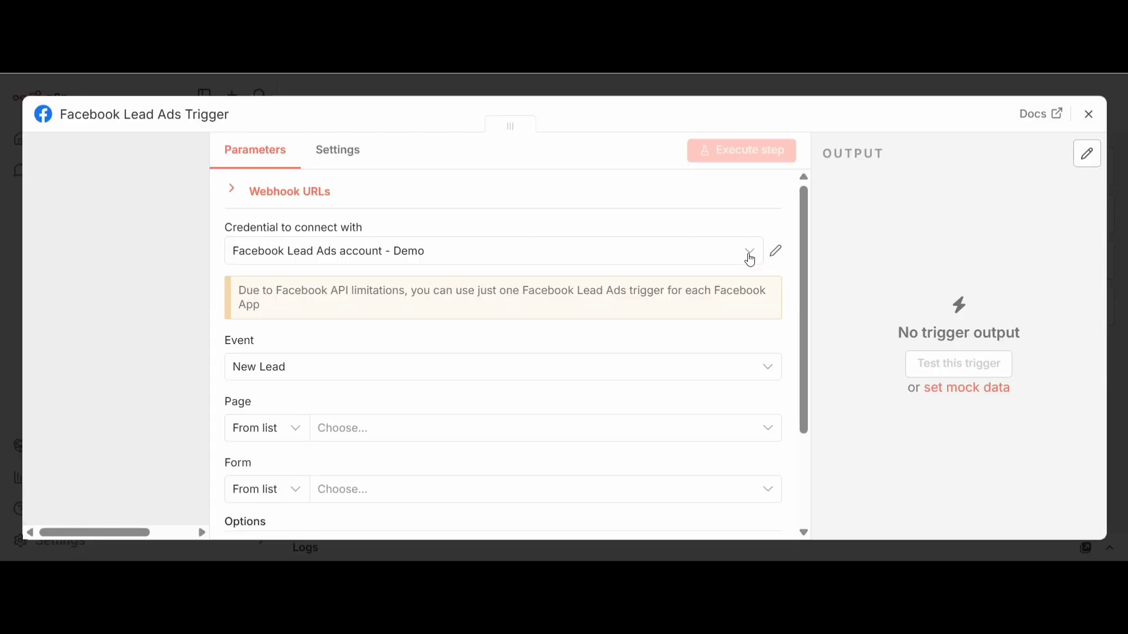
pyautogui.click(1090, 115)
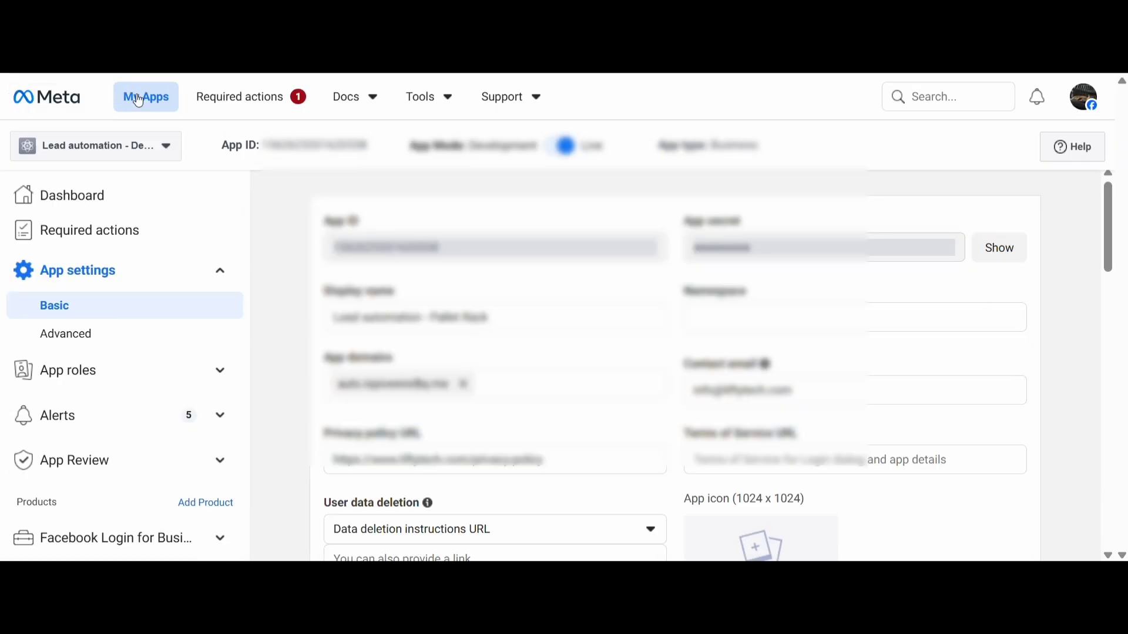
# Switch to Meta for Developers and start creating an app named "Lead automation - Demo", completing its app details
pyautogui.click(80, 88)
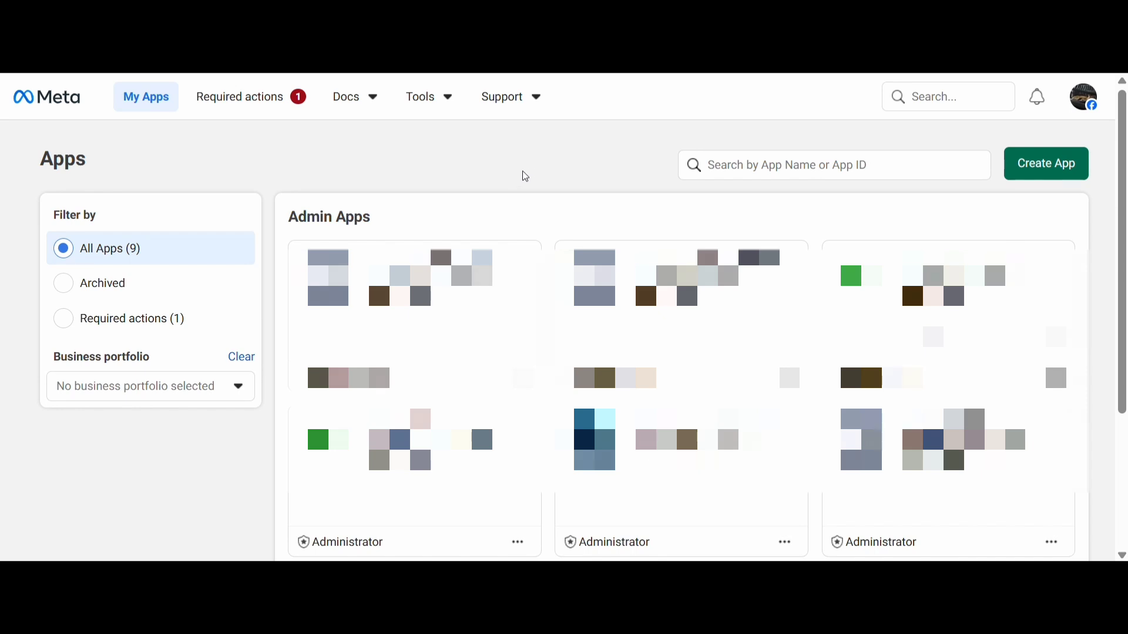
pyautogui.click(1039, 181)
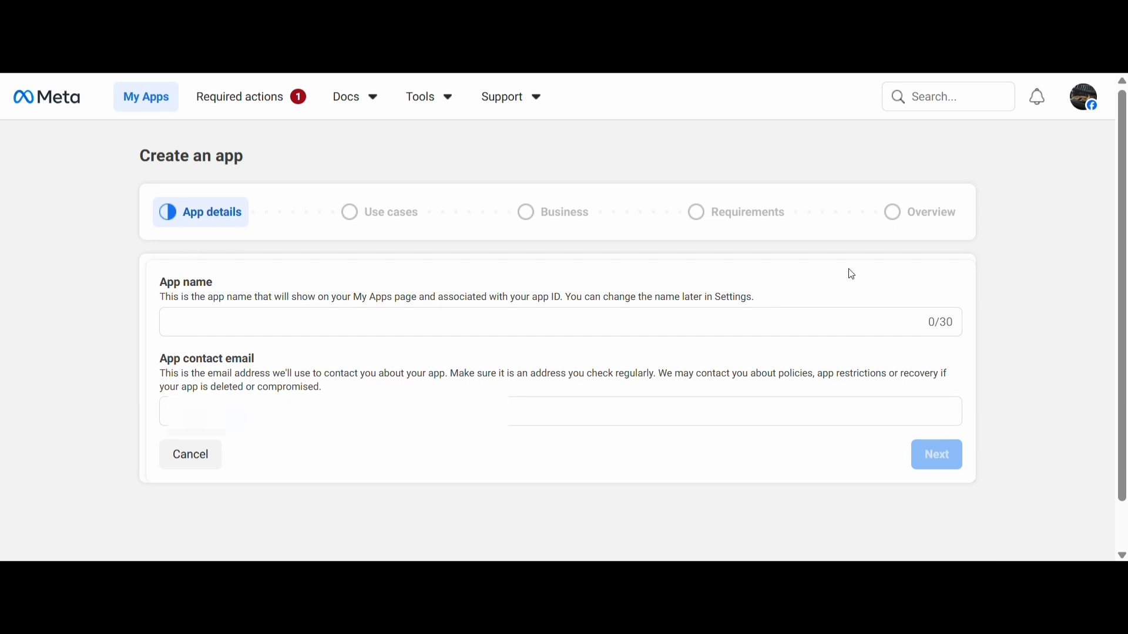
pyautogui.click(832, 316)
pyautogui.write('Lead ')
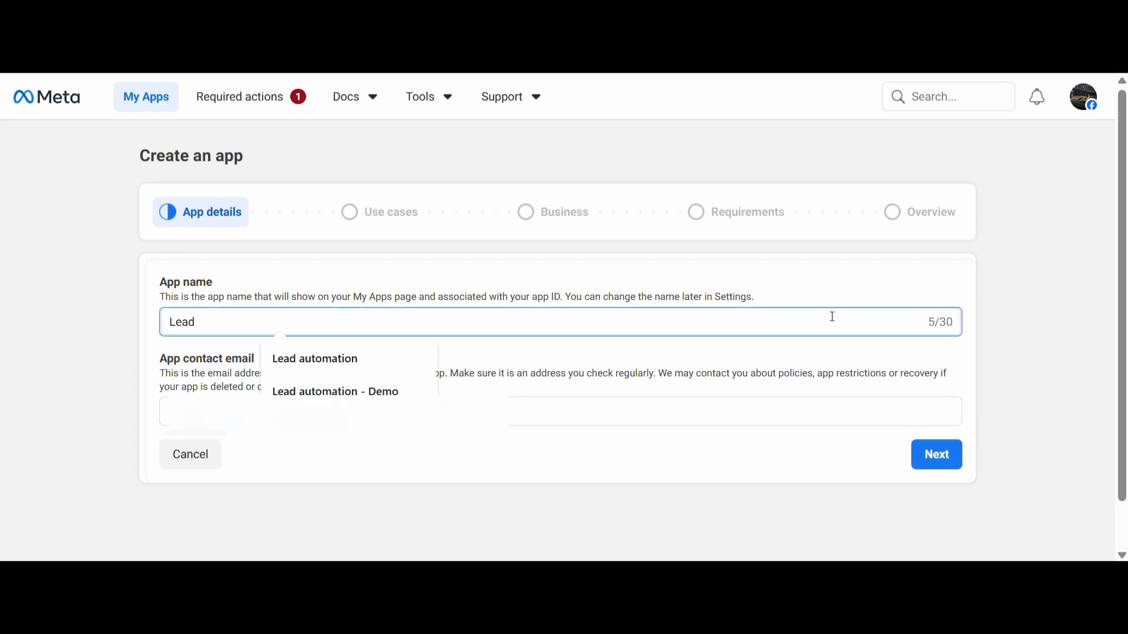
pyautogui.write('automation - D')
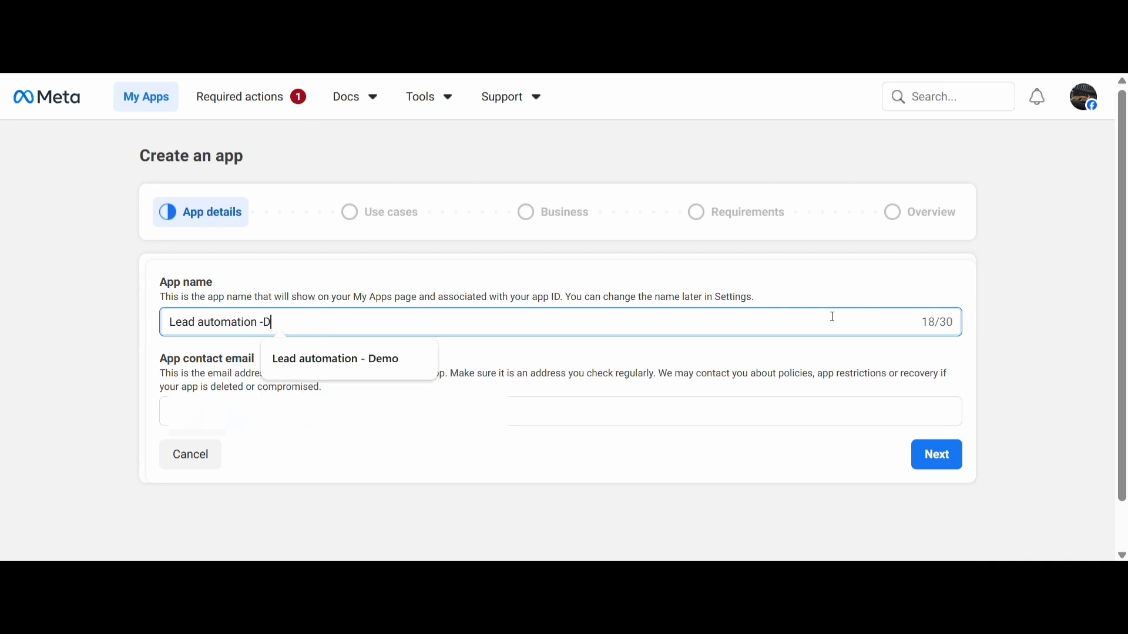
pyautogui.press('BackSpace')
pyautogui.write('Demo')
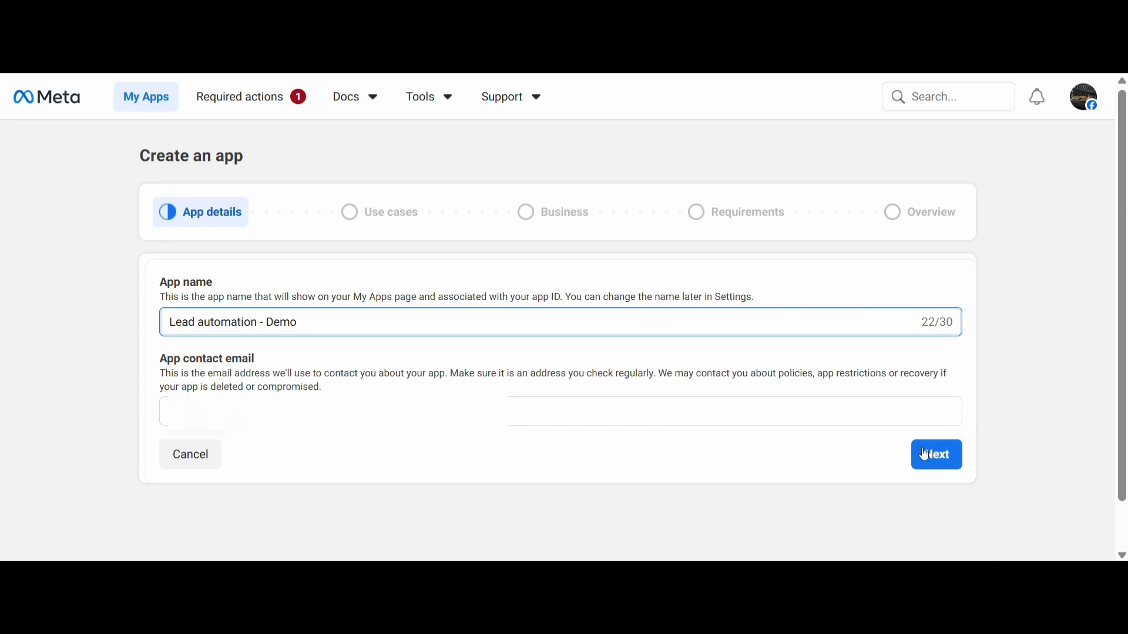
pyautogui.click(944, 462)
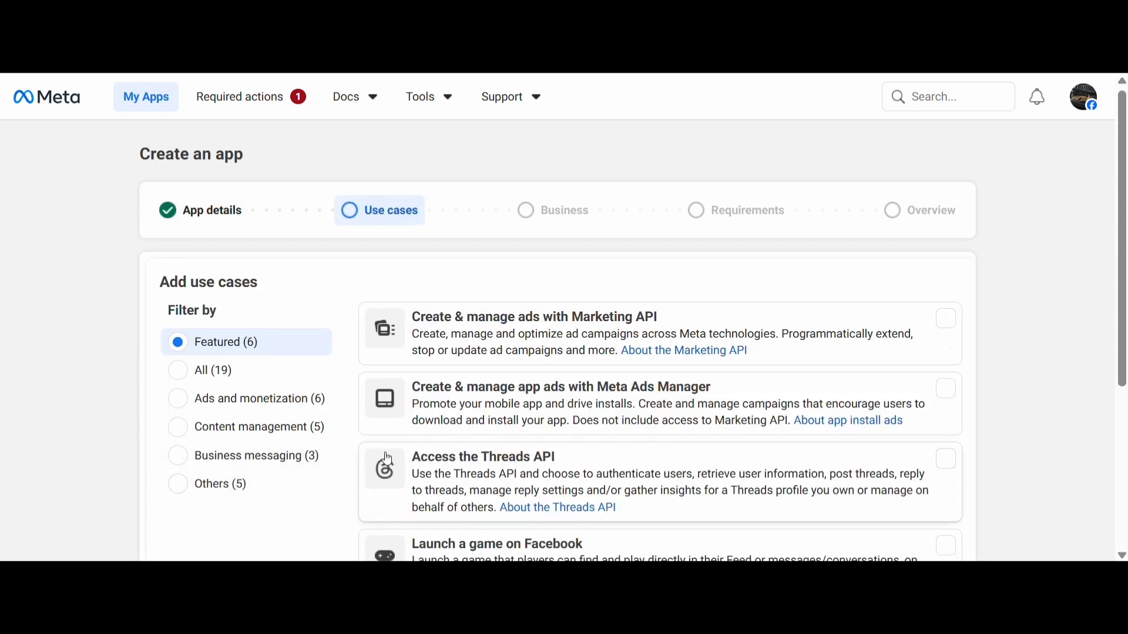
# Browse all use cases and choose Other for the new app
pyautogui.scroll(-5, 566, 429)
pyautogui.scroll(5, 566, 429)
pyautogui.click(177, 382)
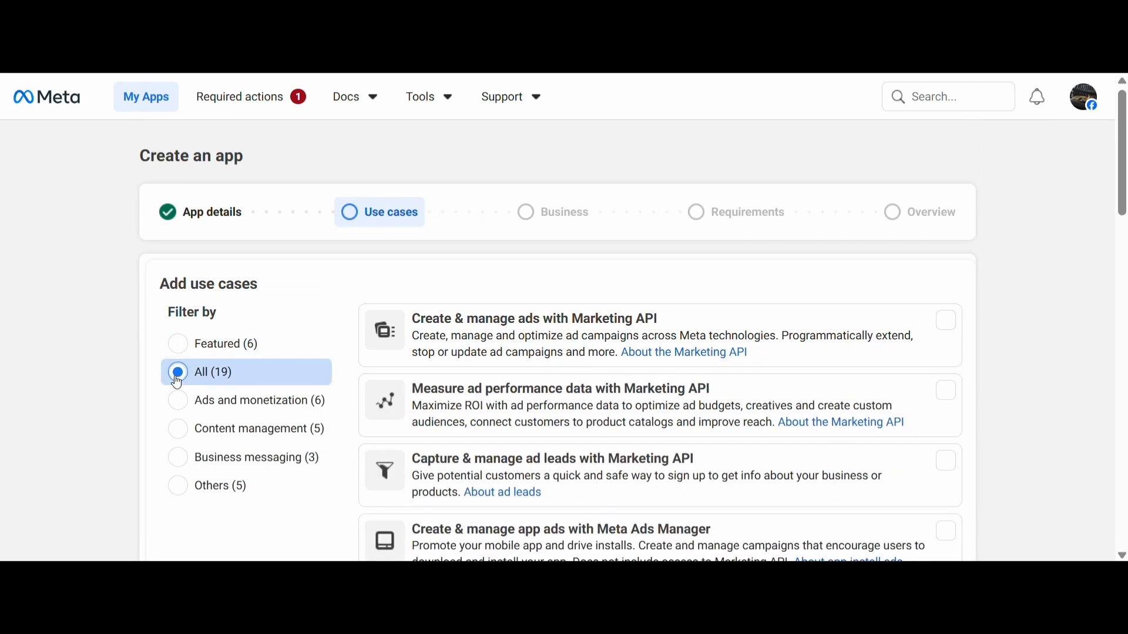
pyautogui.scroll(-10, 697, 440)
pyautogui.scroll(-9, 709, 445)
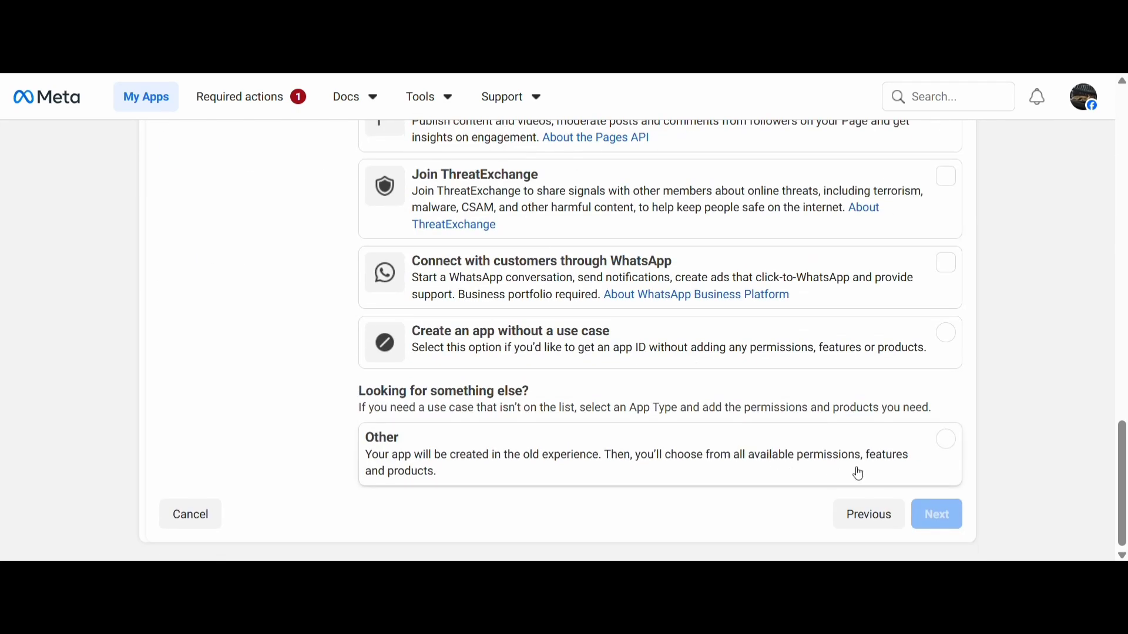
pyautogui.click(946, 442)
pyautogui.click(954, 524)
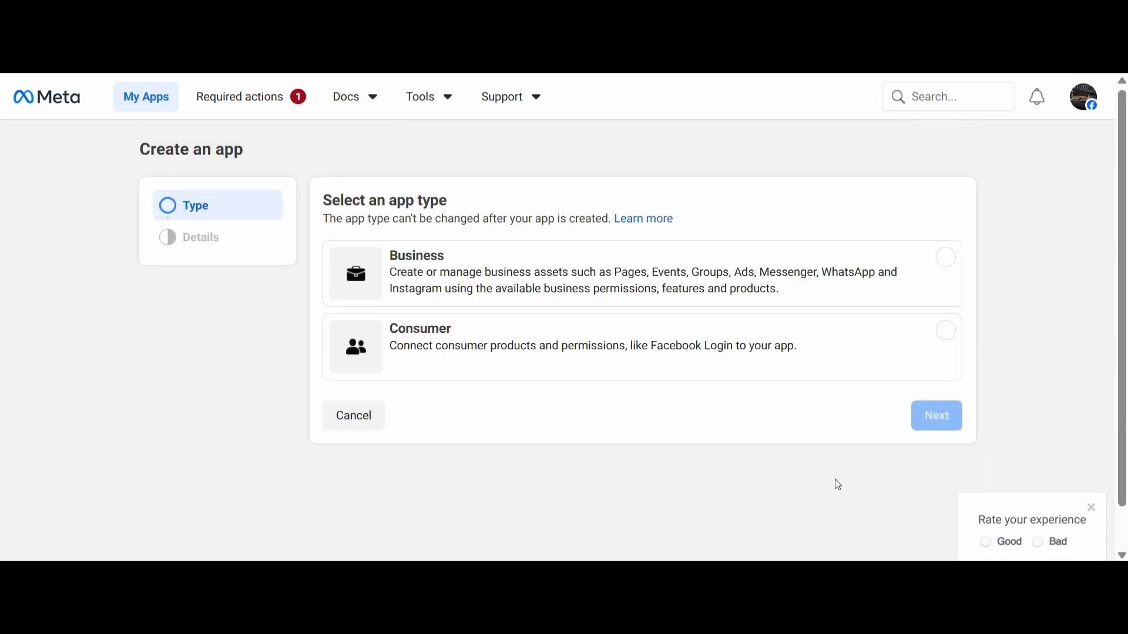
# Set the app type to Business and connect a business portfolio to the app
pyautogui.click(477, 291)
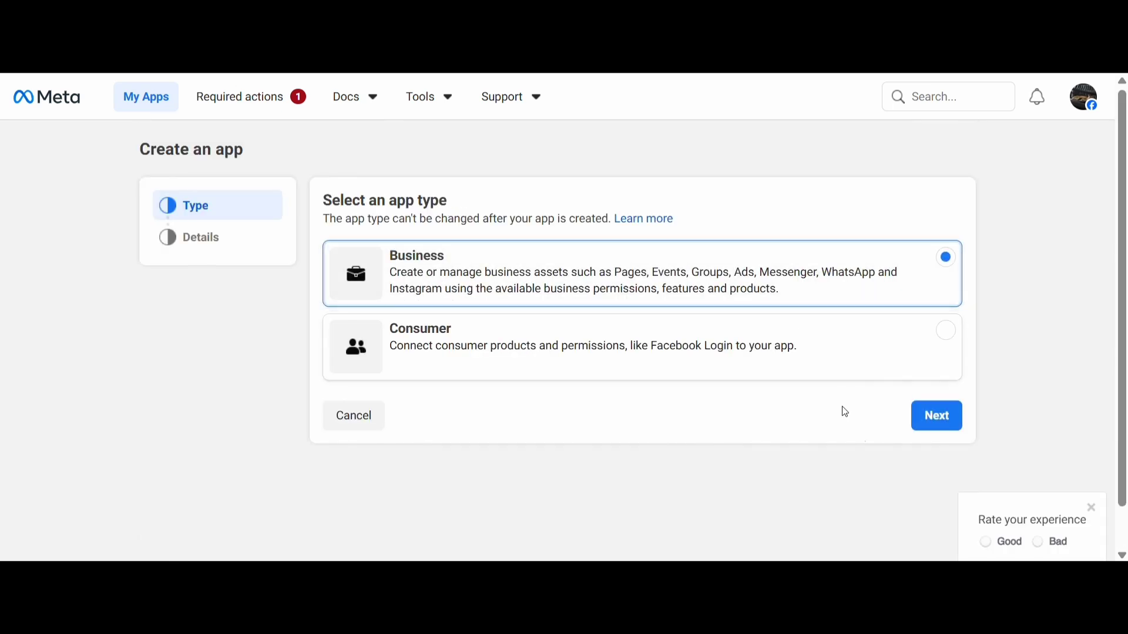
pyautogui.click(936, 415)
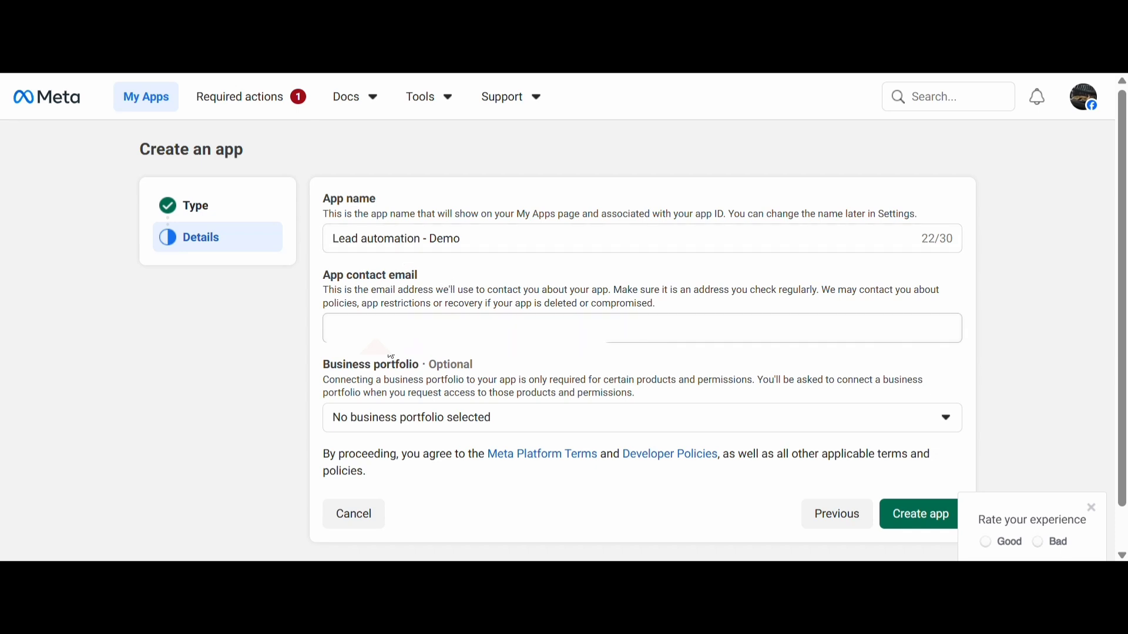
pyautogui.click(485, 418)
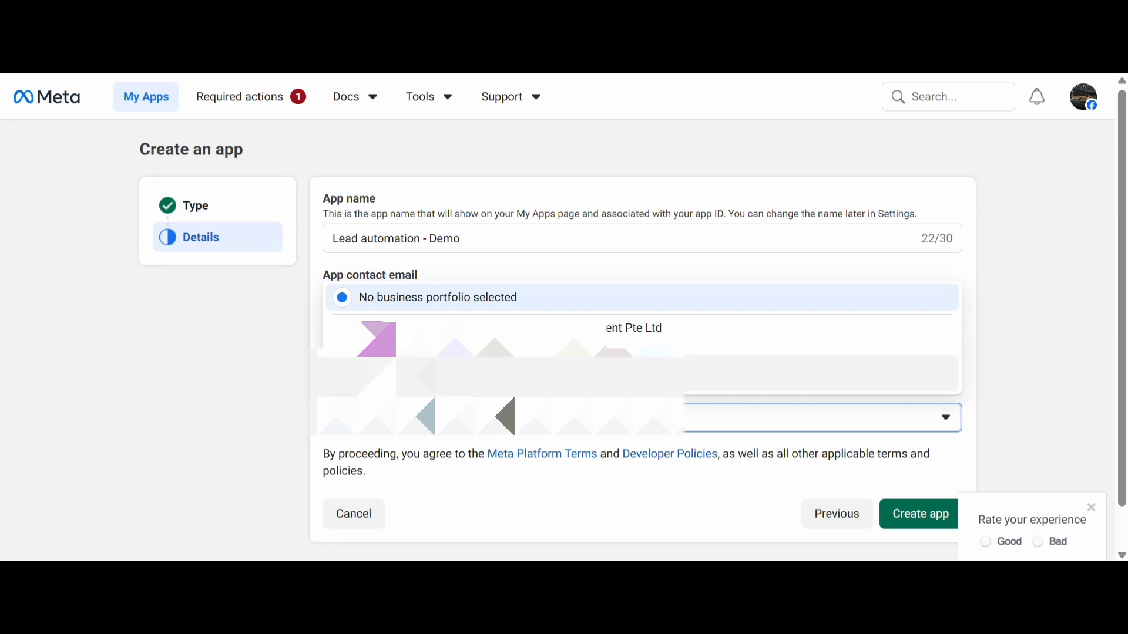
pyautogui.click(349, 385)
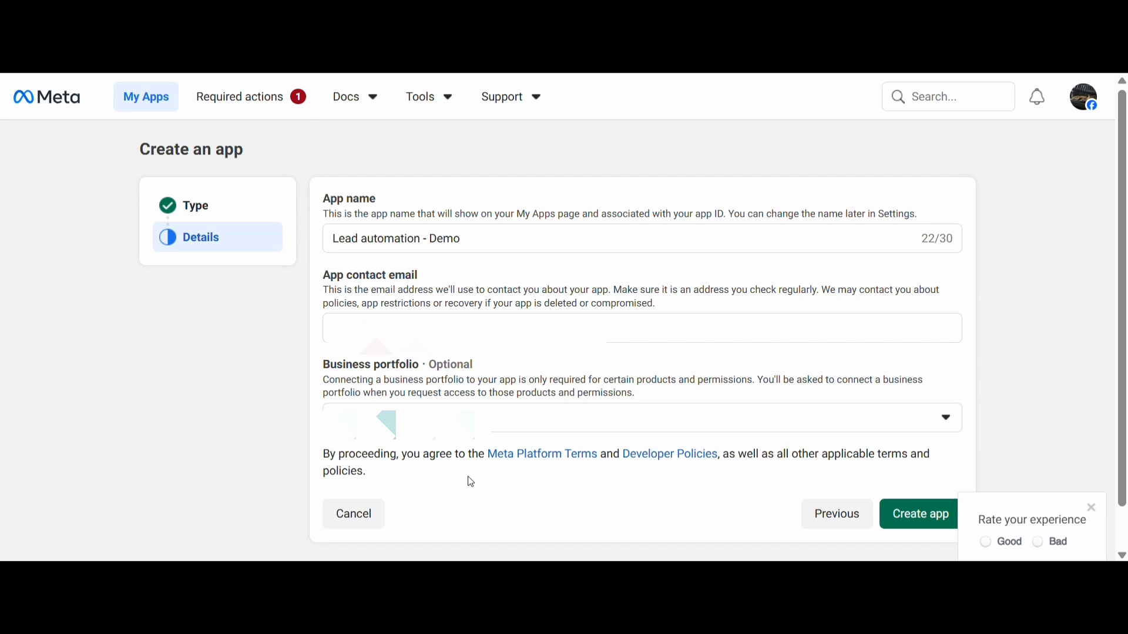
# Create the app and authorize it by re-entering the account password
pyautogui.click(917, 518)
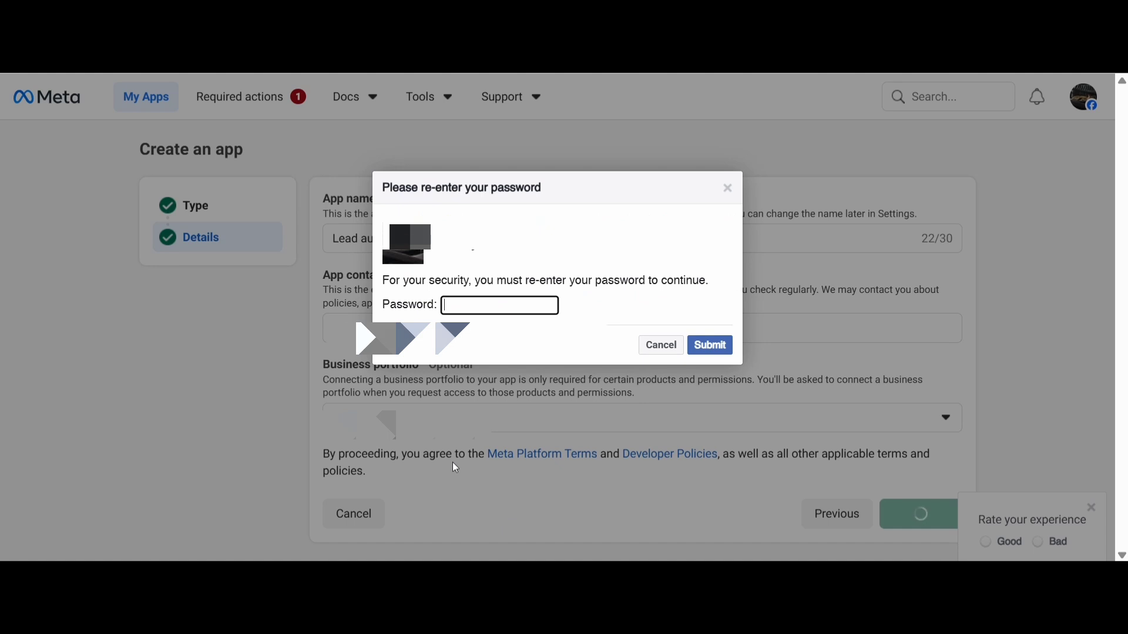
pyautogui.write('***********')
pyautogui.click(734, 347)
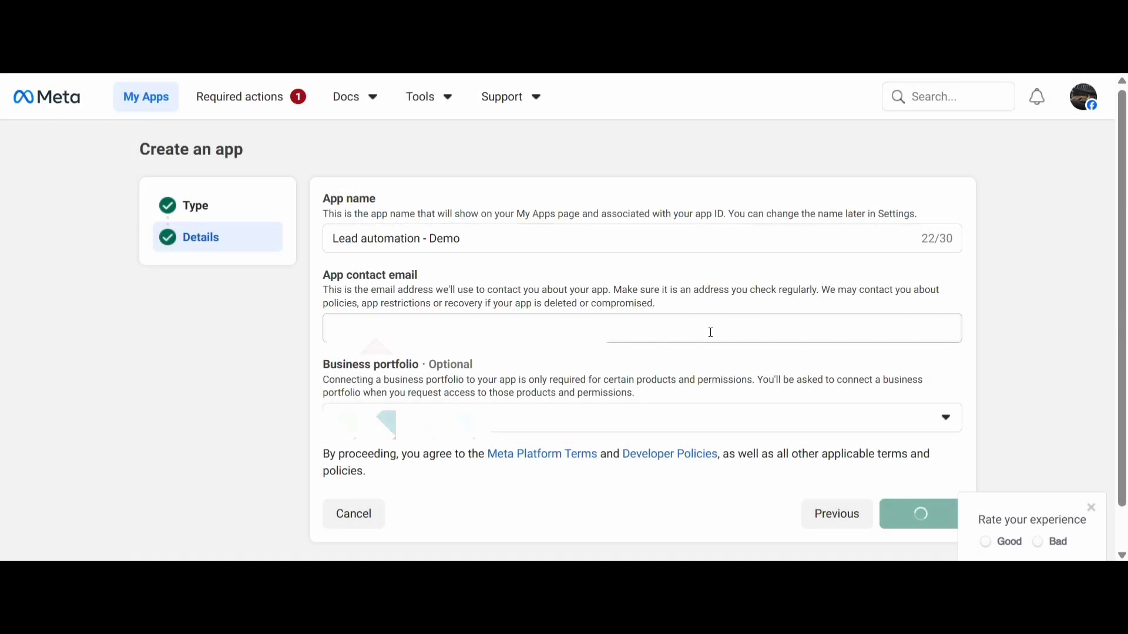
pyautogui.click(1068, 116)
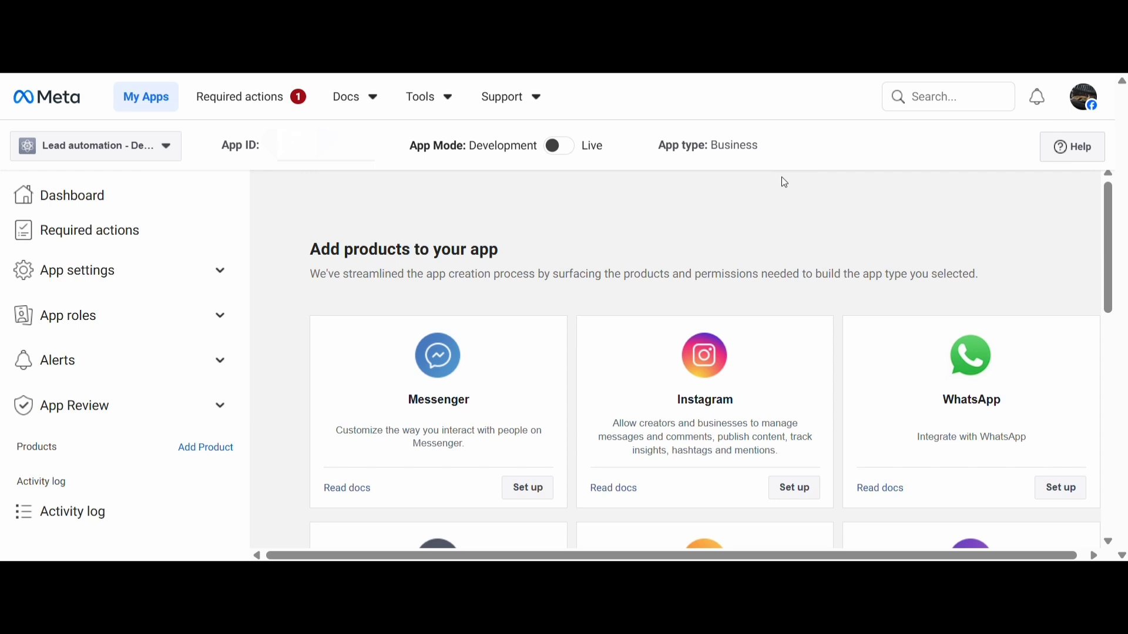
# Set up the Facebook Login for Business product for the app and look over its Client OAuth settings
pyautogui.scroll(-10, 573, 318)
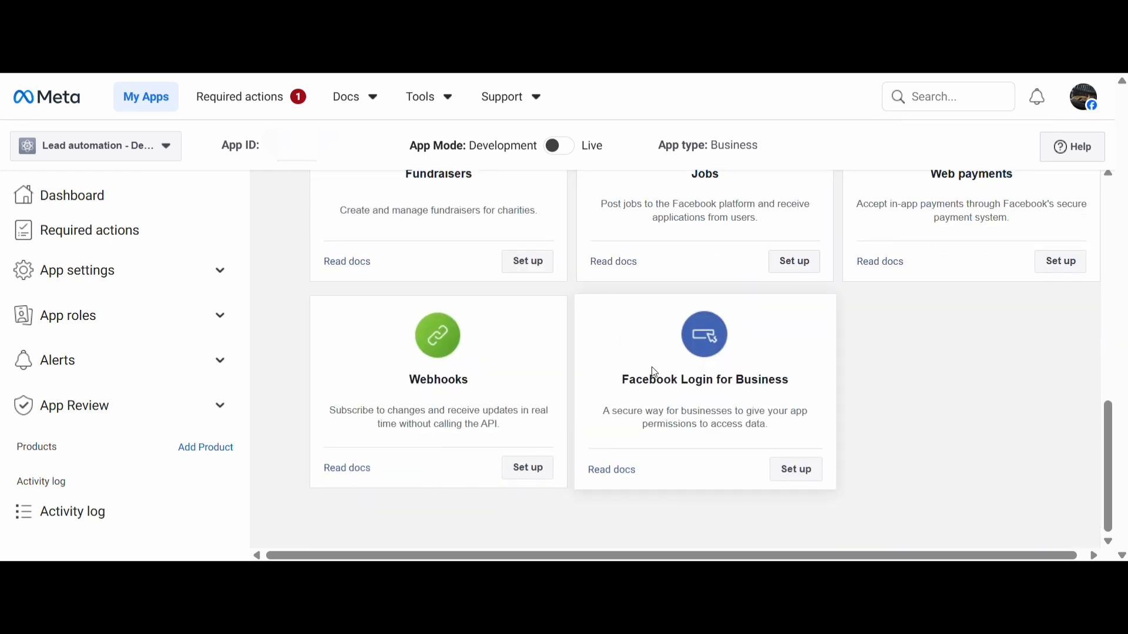
pyautogui.click(796, 473)
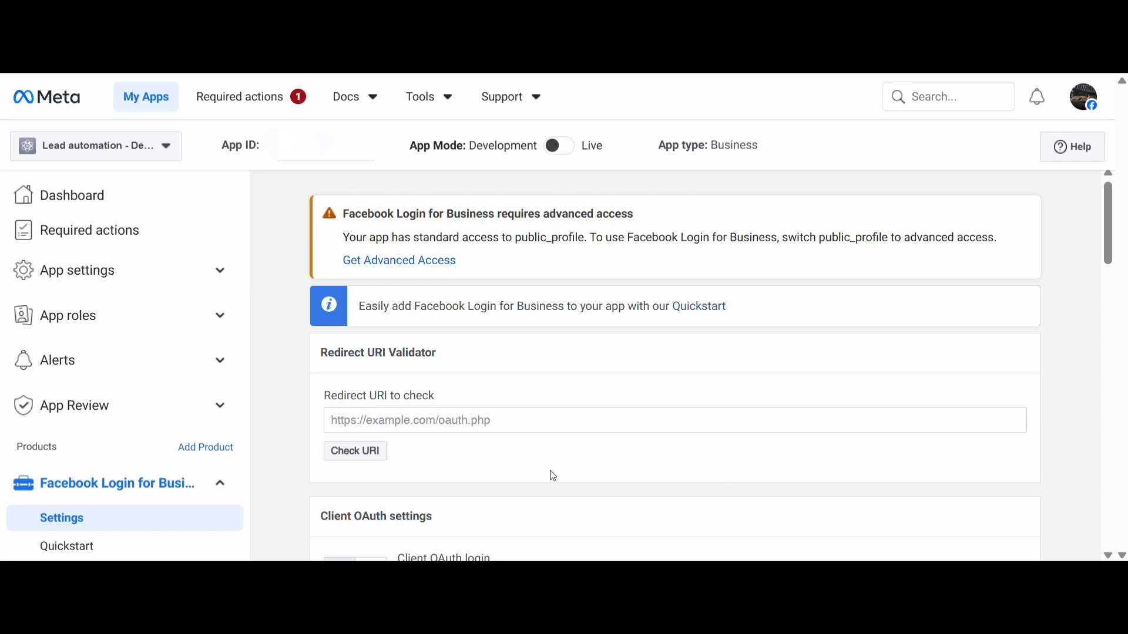
pyautogui.scroll(-5, 553, 477)
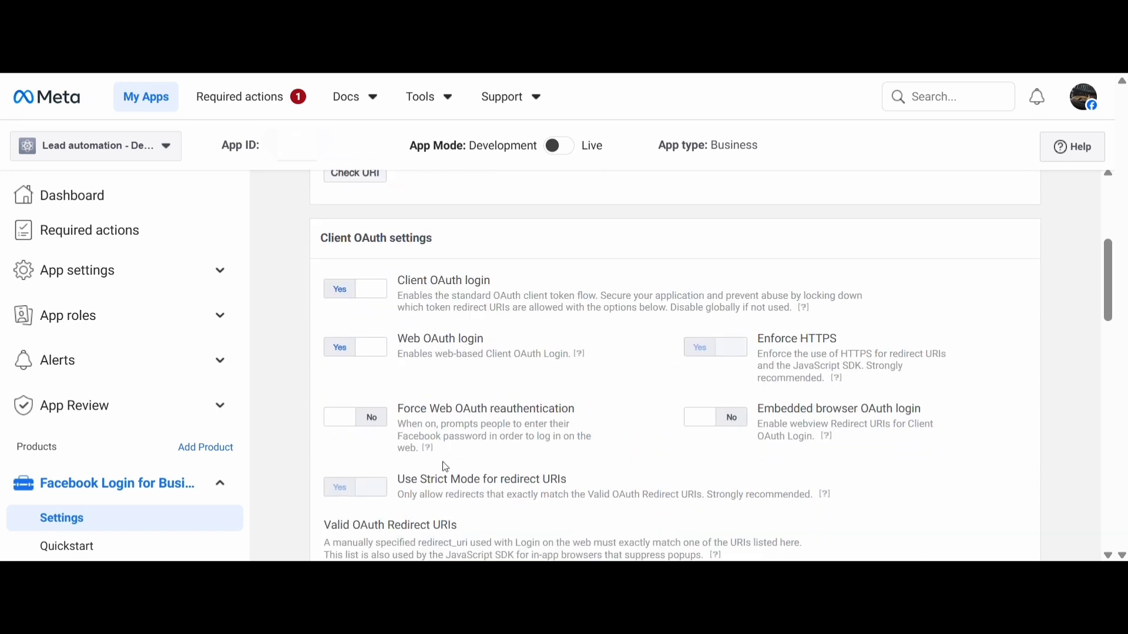
pyautogui.scroll(5, 335, 335)
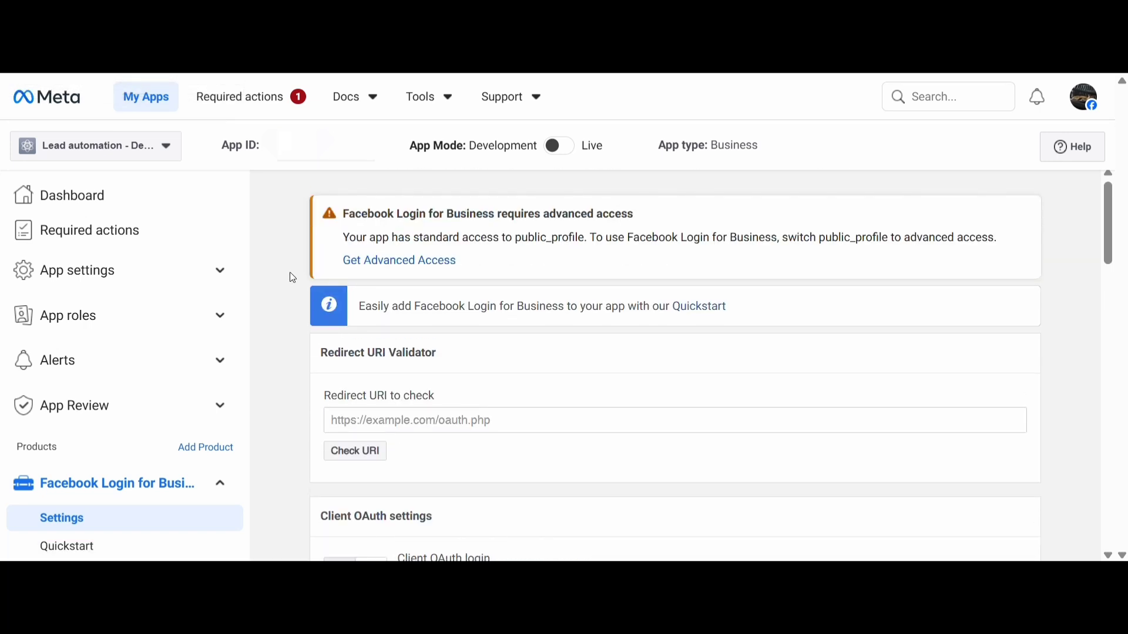
# Open the app's basic settings and copy its App ID
pyautogui.click(69, 278)
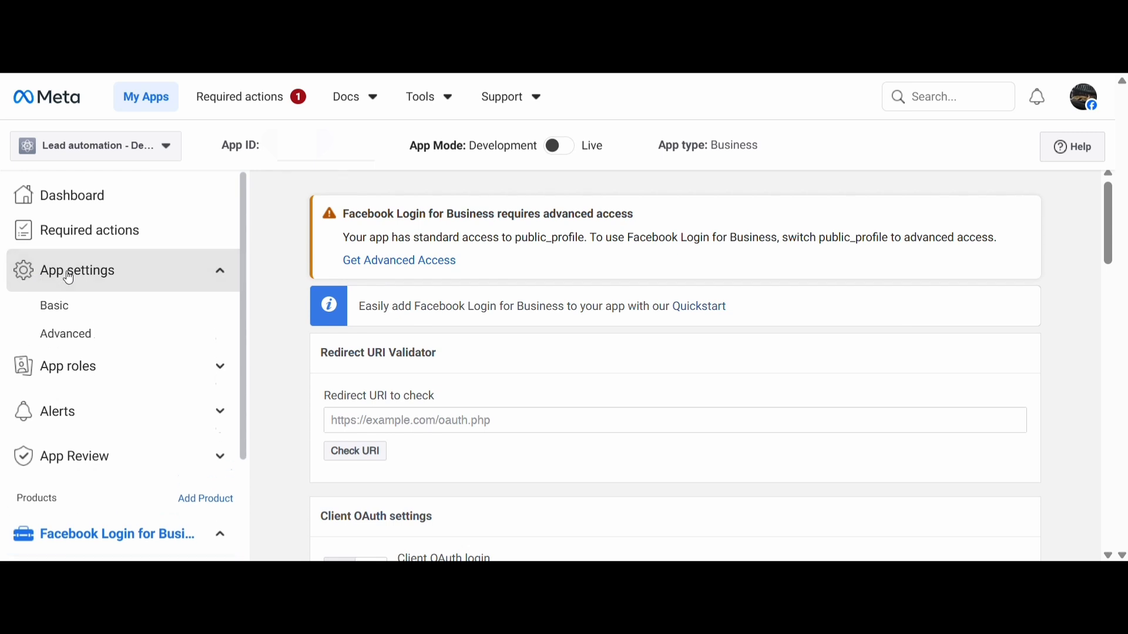
pyautogui.click(71, 309)
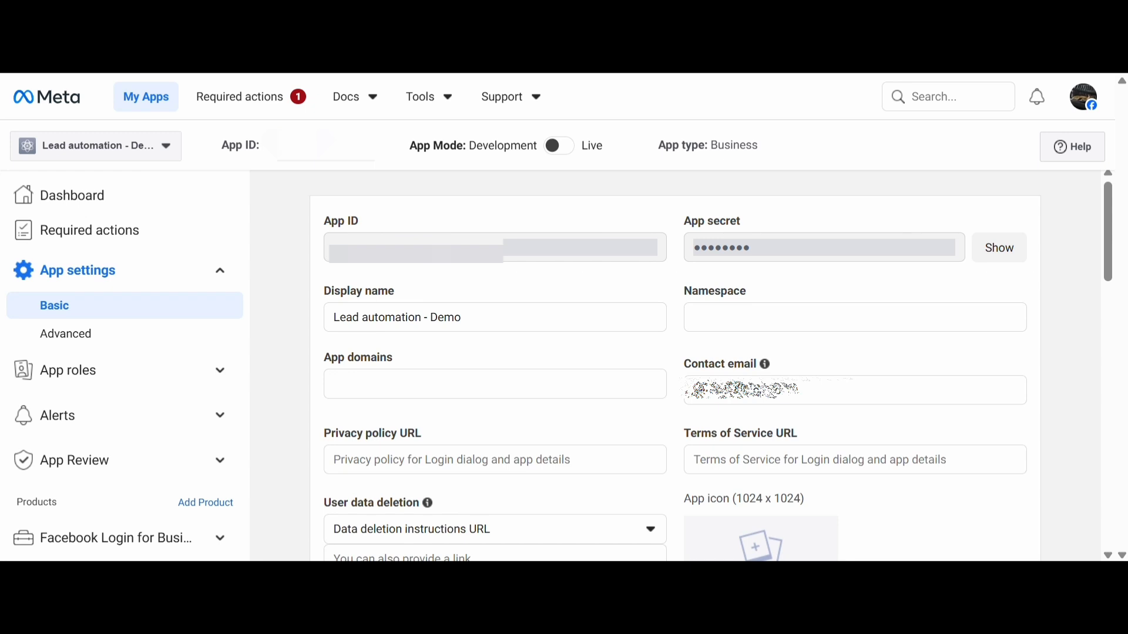
pyautogui.rightClick(433, 249)
pyautogui.click(431, 250)
pyautogui.doubleClick(430, 250)
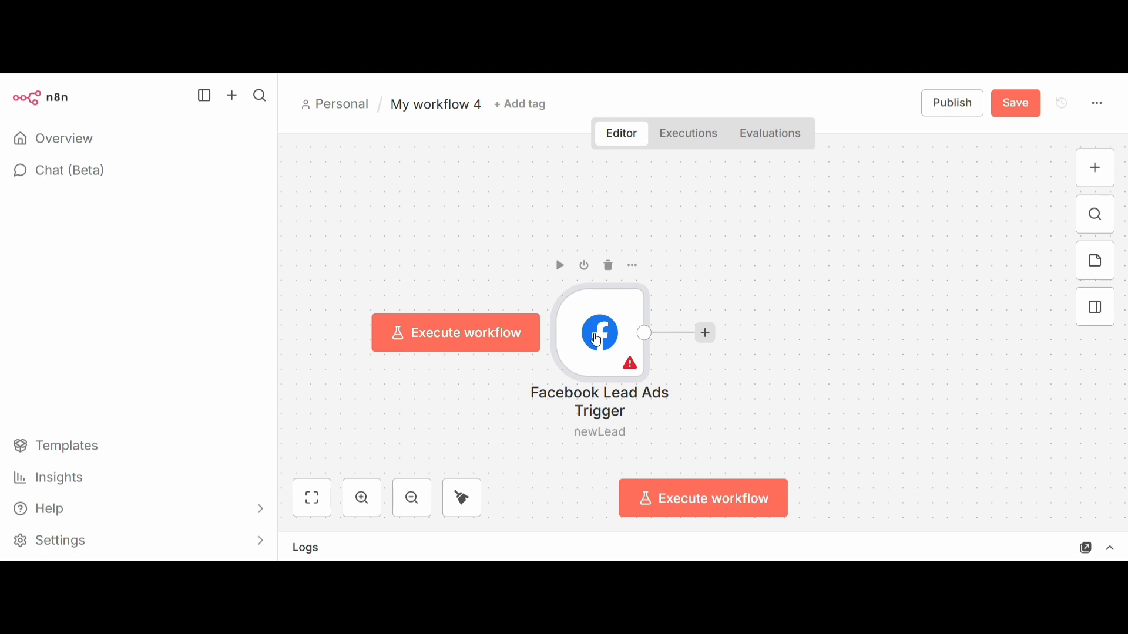
# Switch to n8n, create a new credential for the Facebook Lead Ads Trigger and paste the App ID as its Client ID
pyautogui.doubleClick(598, 341)
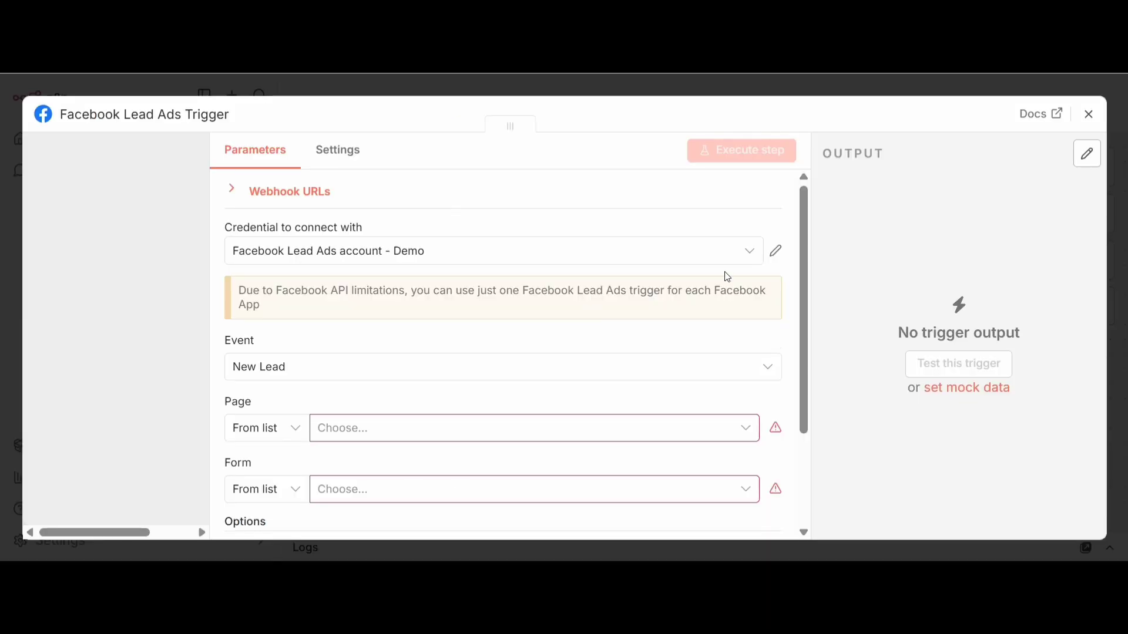
pyautogui.click(752, 257)
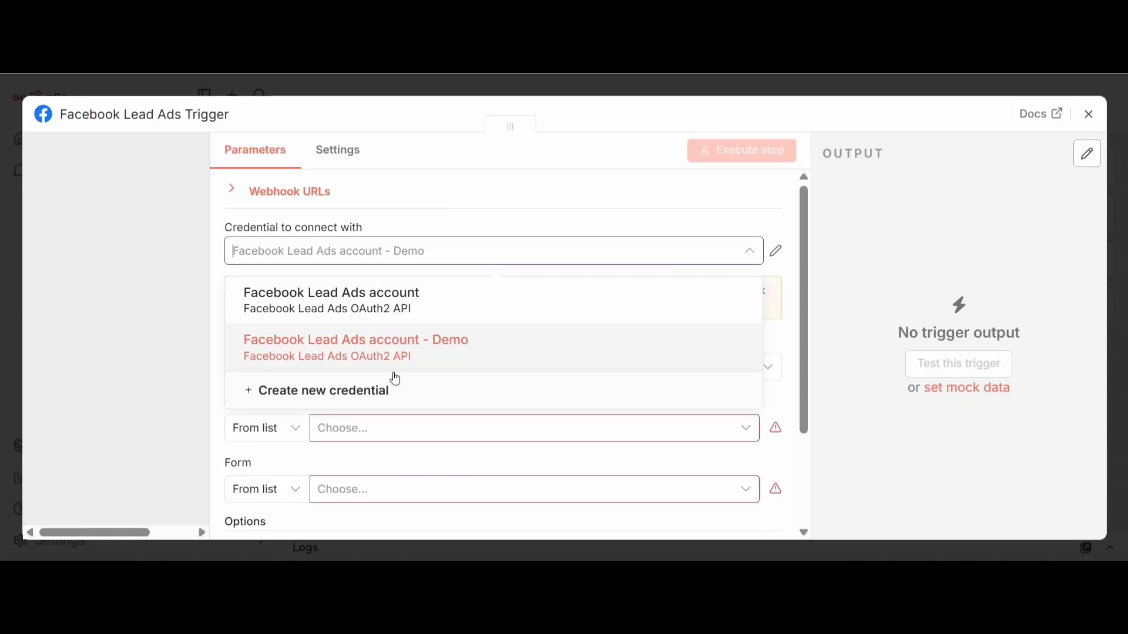
pyautogui.click(379, 390)
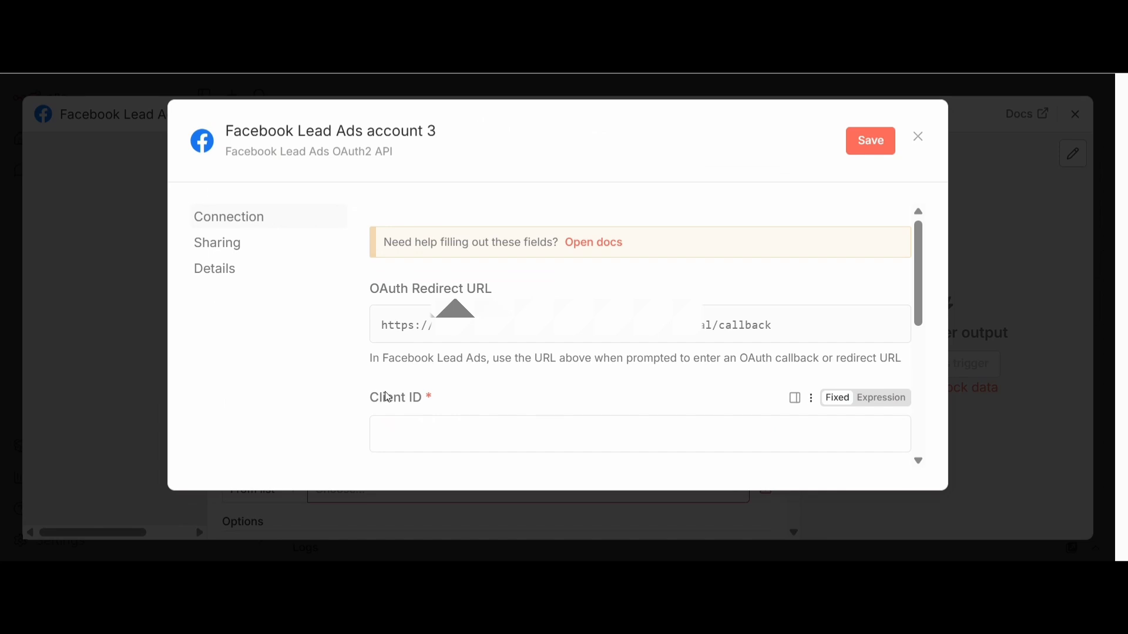
pyautogui.click(474, 434)
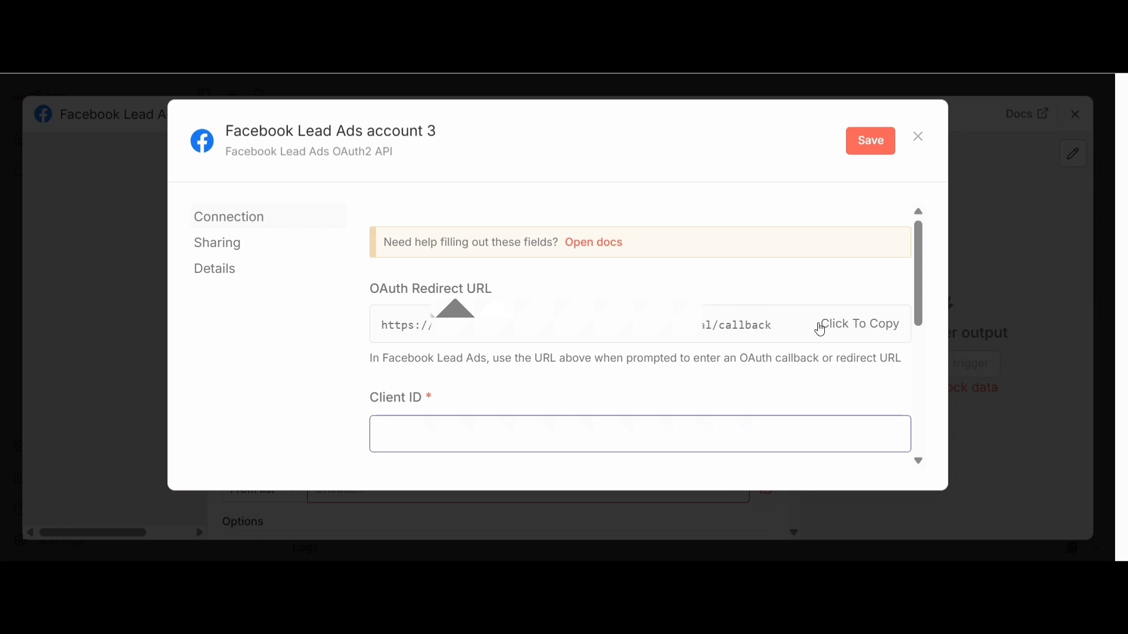
# Copy the OAuth Redirect URL from the new Facebook Lead Ads credential
pyautogui.click(865, 331)
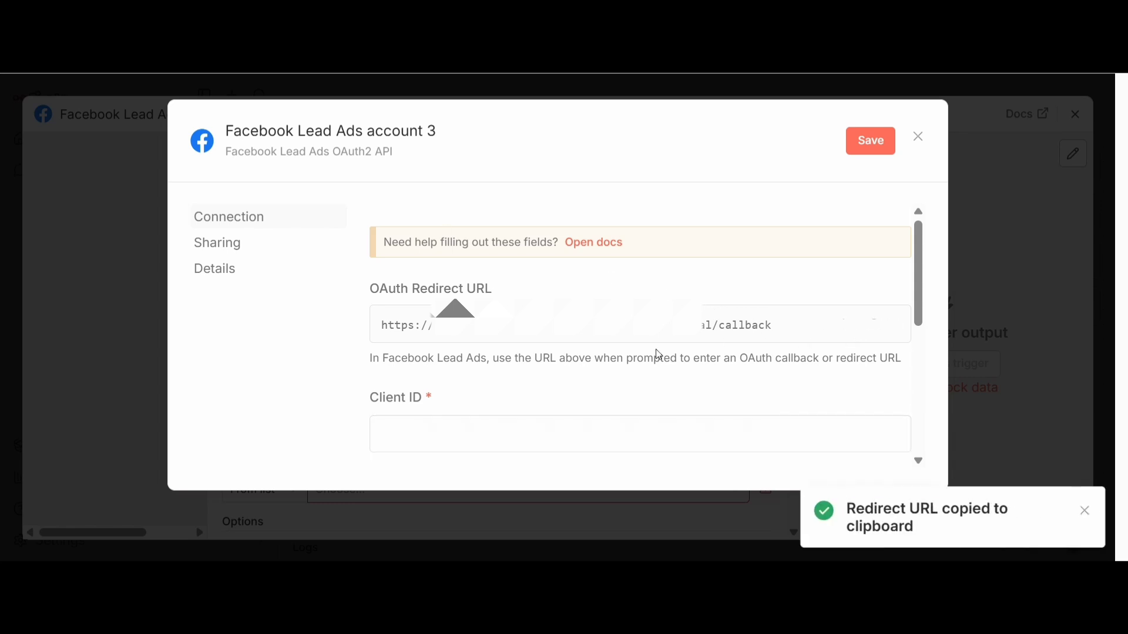
pyautogui.scroll(-2, 658, 353)
pyautogui.scroll(2, 493, 399)
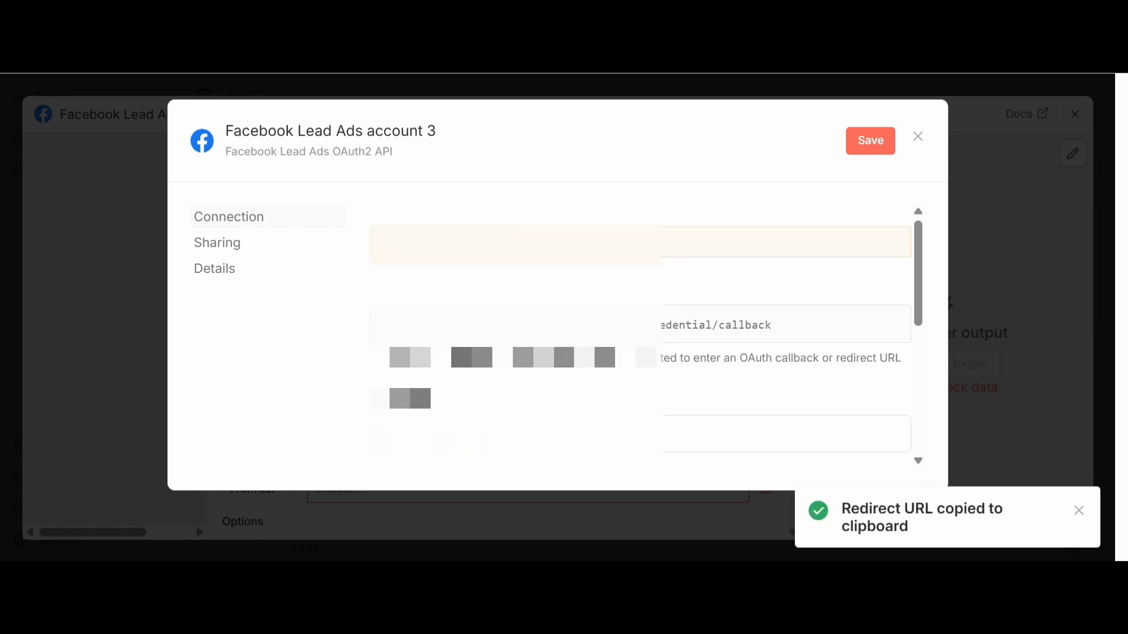
# Reveal the app secret in the Meta app's basic settings, paste it as the n8n credential's Client Secret and save the credential
pyautogui.scroll(-1, 499, 405)
pyautogui.scroll(-1, 502, 418)
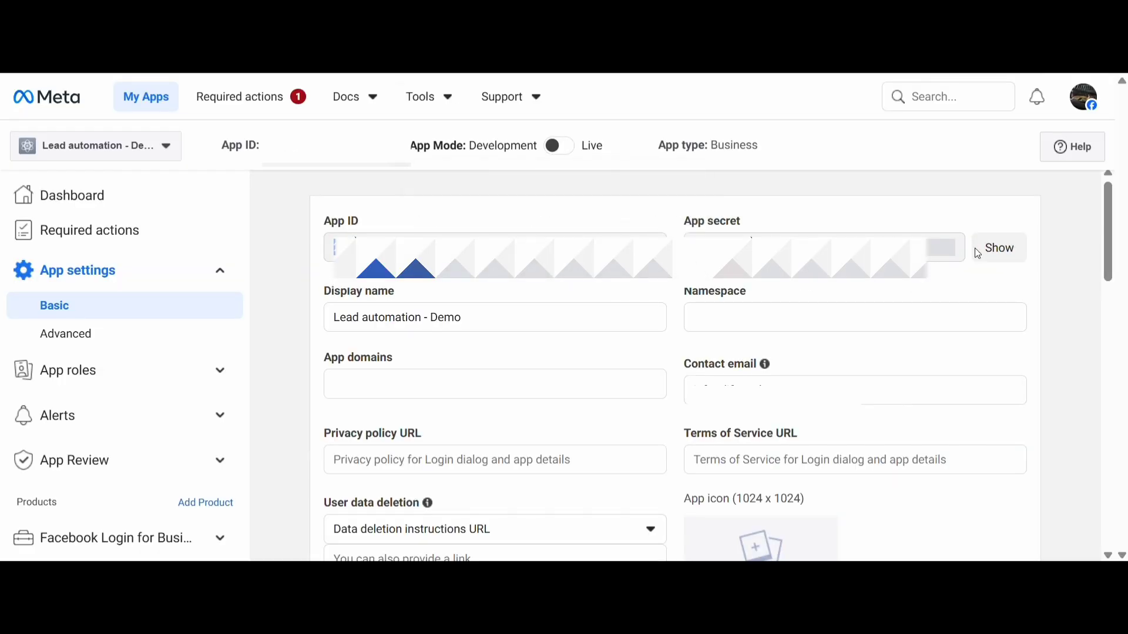
pyautogui.click(998, 247)
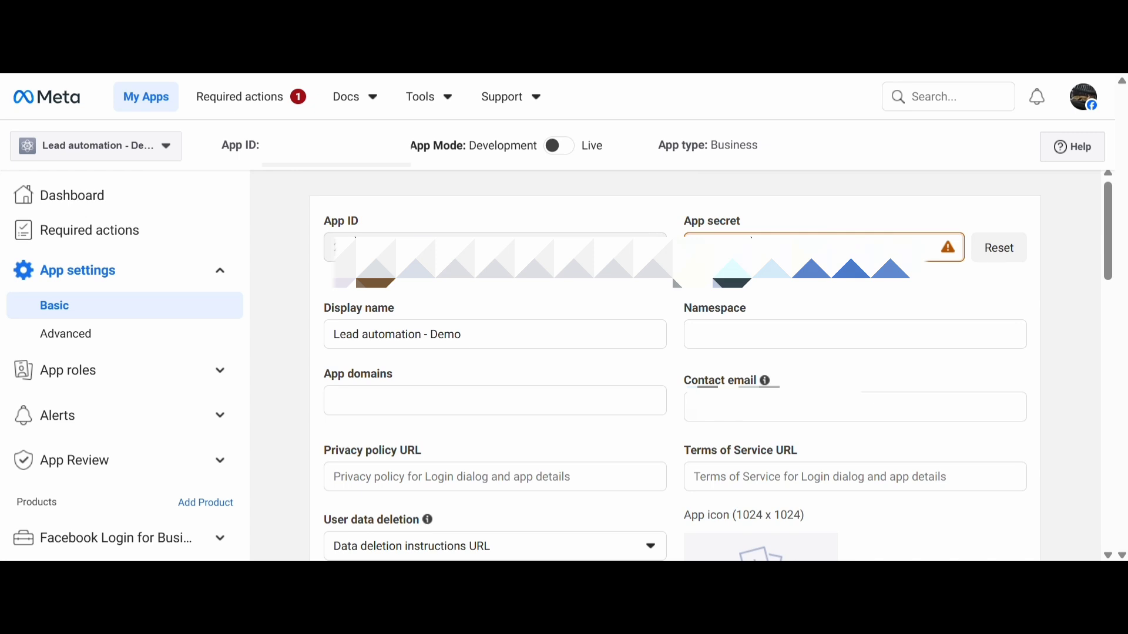
pyautogui.click(260, 72)
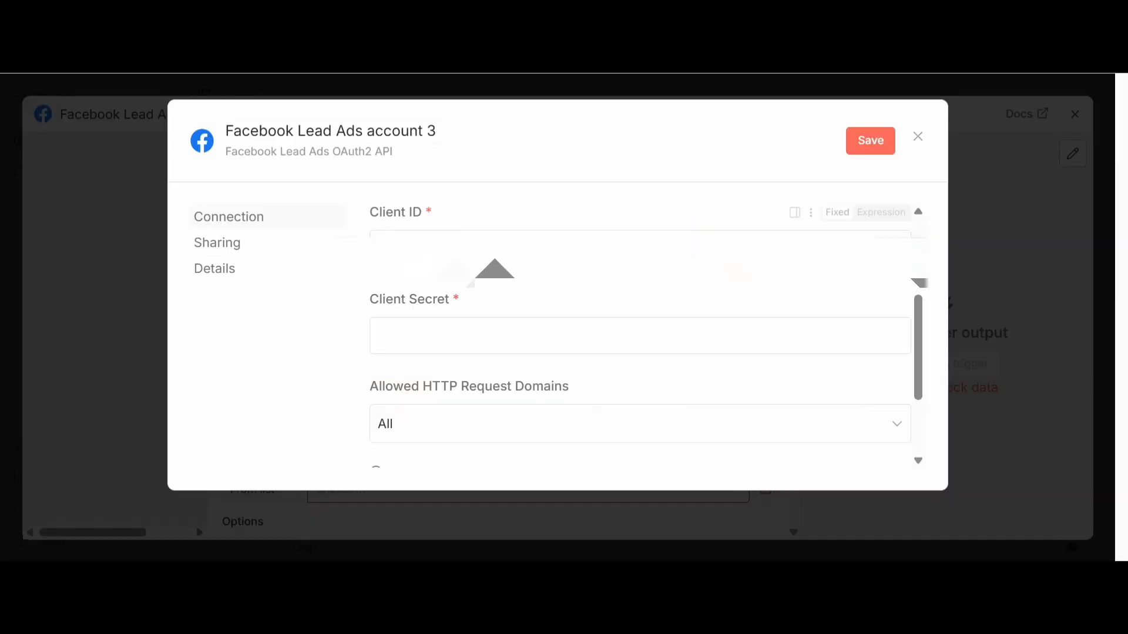
pyautogui.click(447, 340)
pyautogui.hotkey('ctrl', 'v')
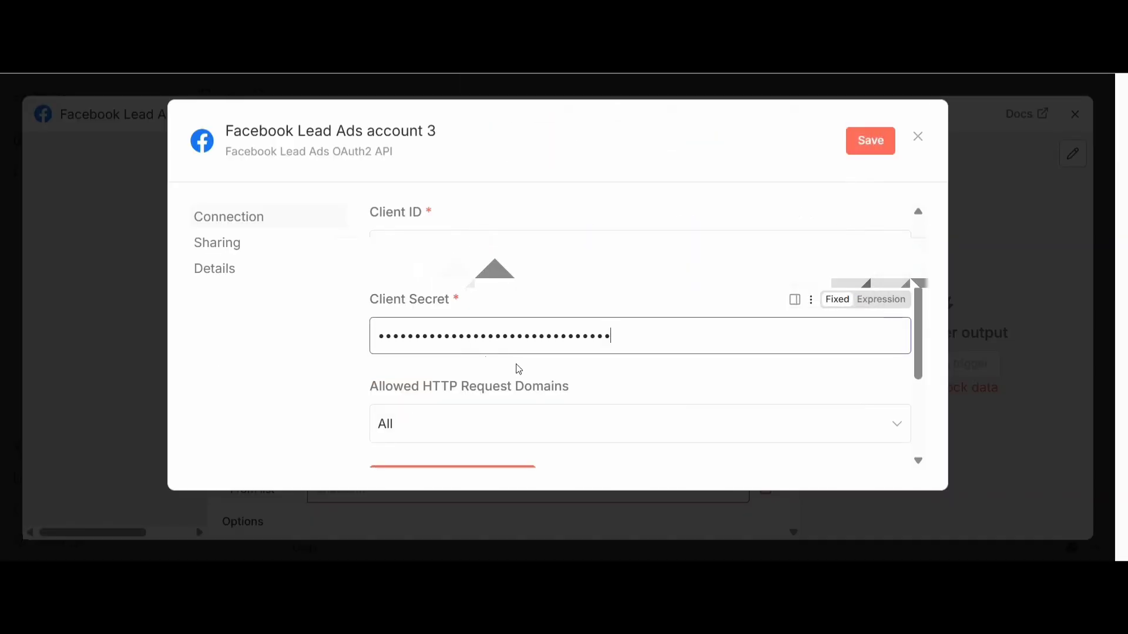
pyautogui.click(879, 143)
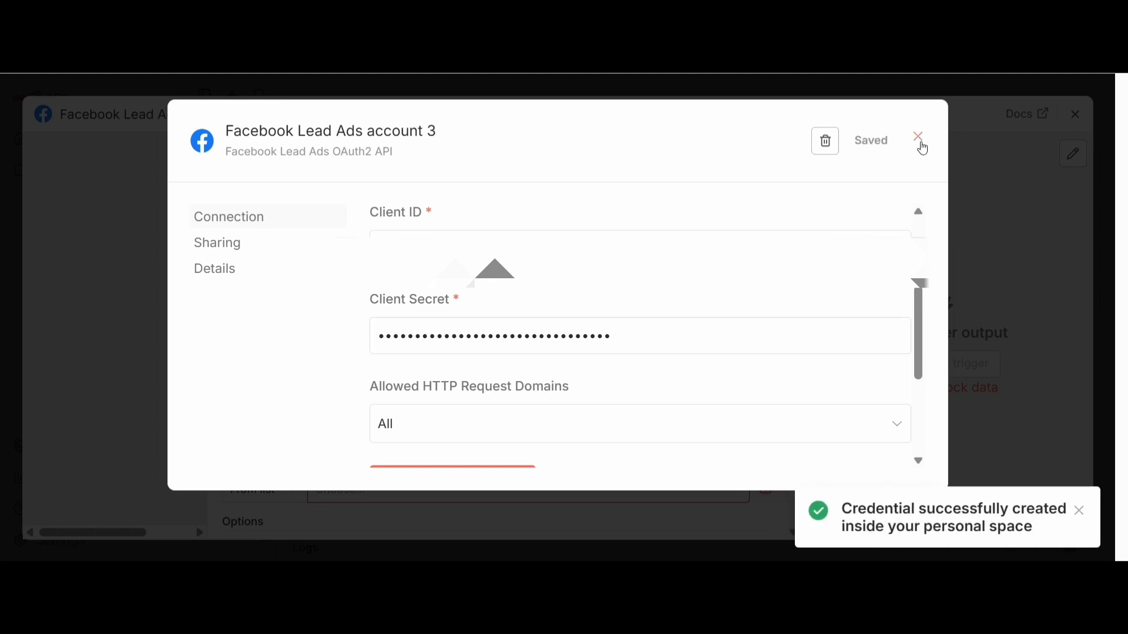
# Rename the credential to Facebook Lead Ads Demo
pyautogui.click(399, 129)
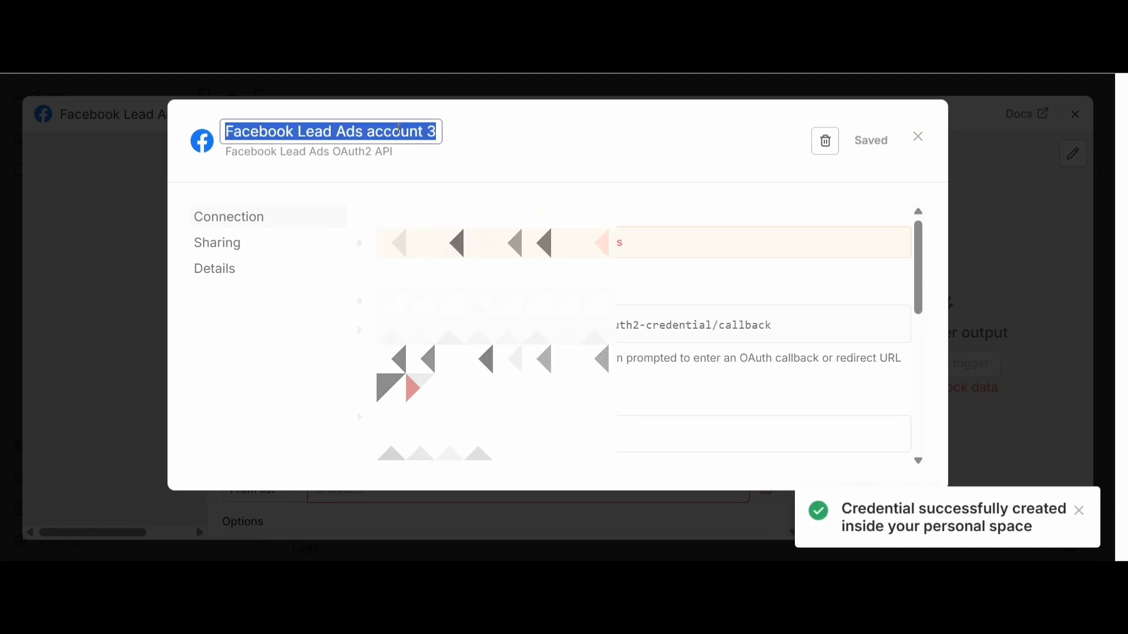
pyautogui.click(369, 133)
pyautogui.moveTo(368, 134); pyautogui.dragTo(476, 141)
pyautogui.click(433, 132)
pyautogui.doubleClick(433, 132)
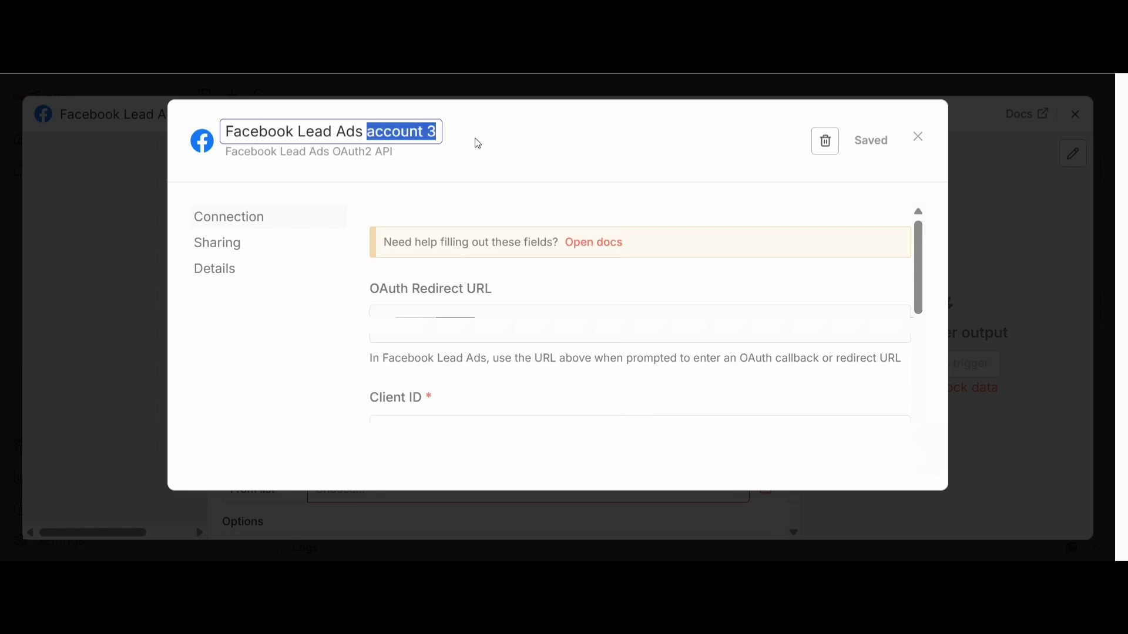
pyautogui.write('Demo')
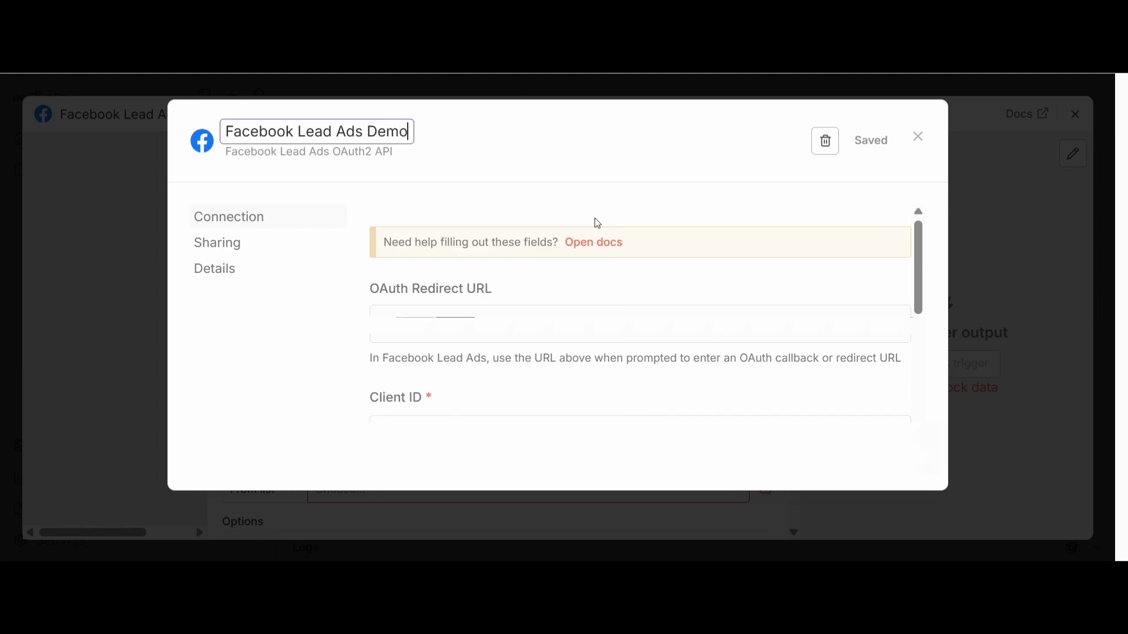
# Try to connect the Facebook account to the credential, dismissing the password-saving offer and closing the login window
pyautogui.scroll(-5, 597, 221)
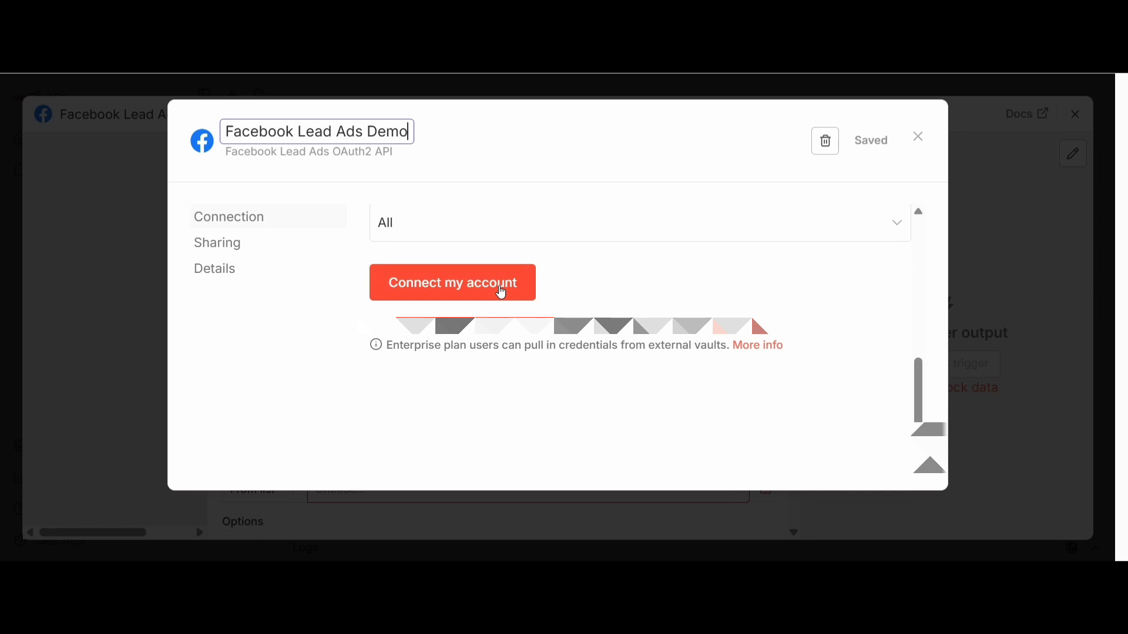
pyautogui.click(503, 292)
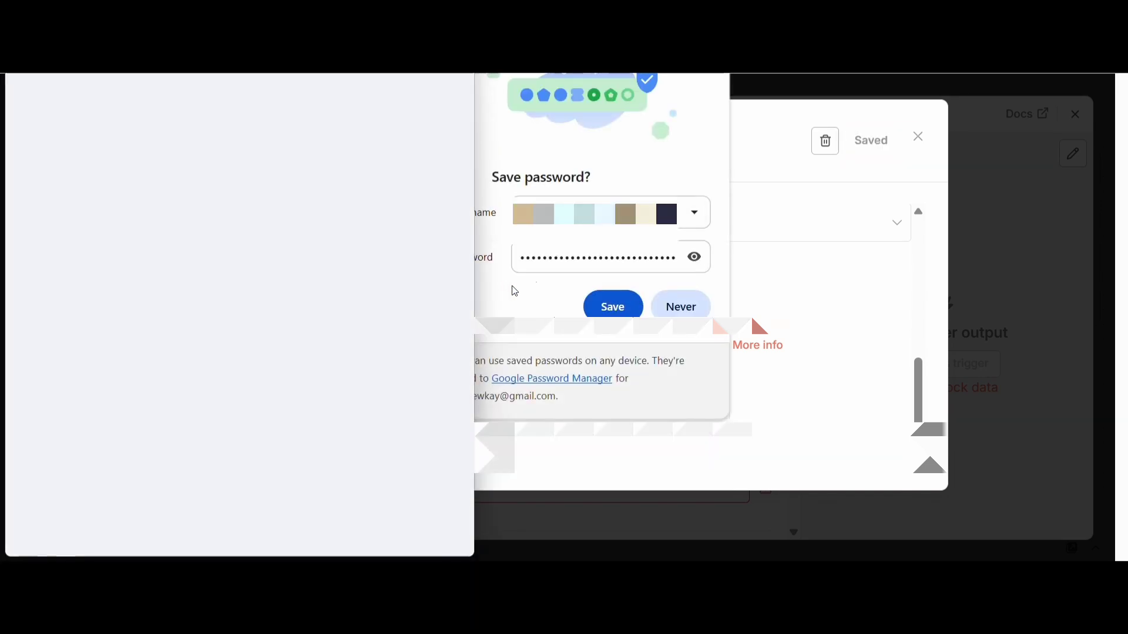
pyautogui.click(713, 59)
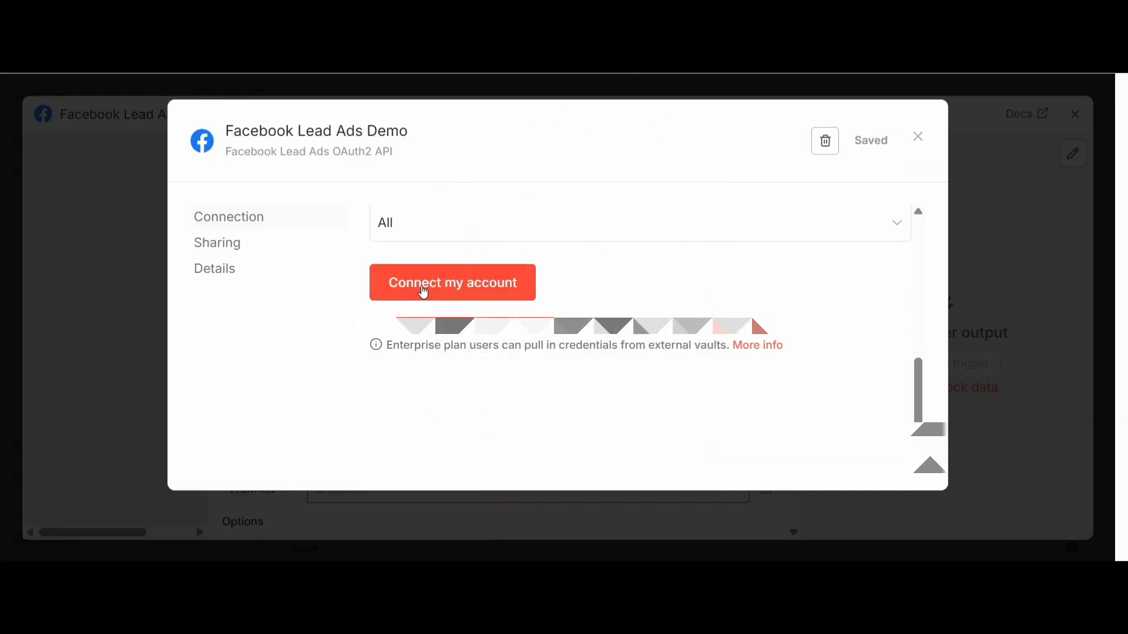
pyautogui.click(424, 292)
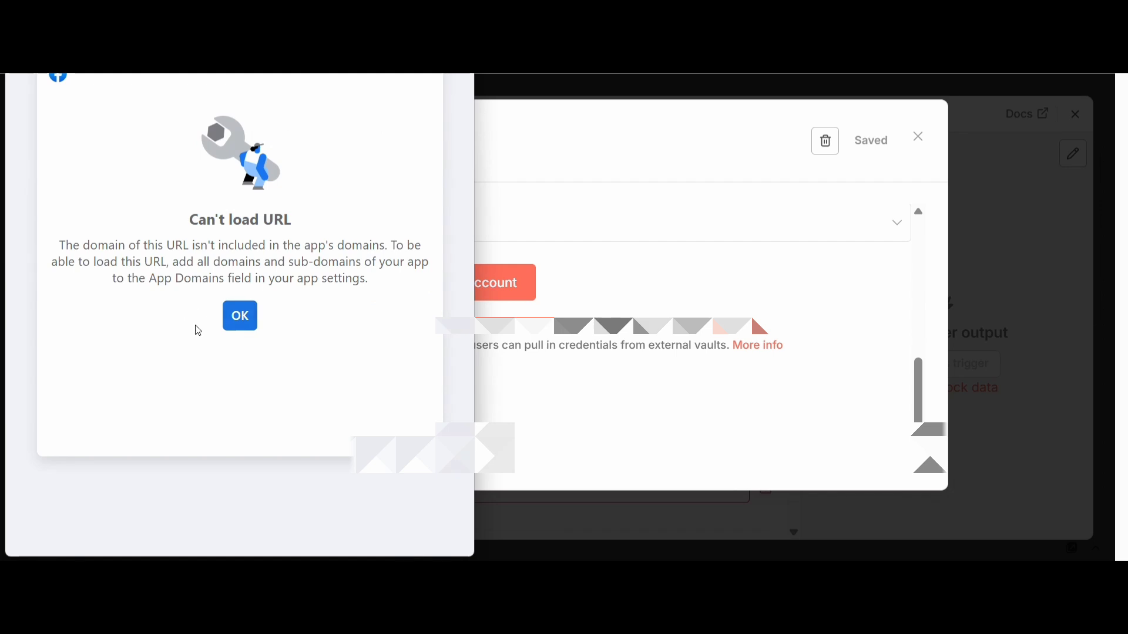
pyautogui.click(240, 328)
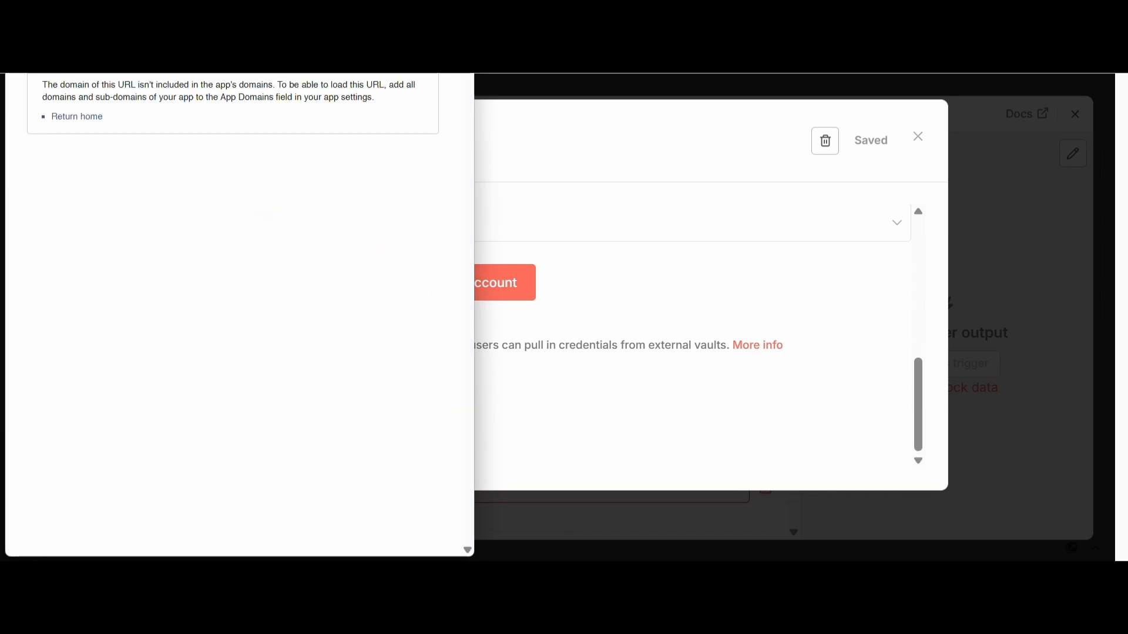
pyautogui.click(460, 70)
# Copy the credential's OAuth Redirect URL and switch to the Meta app dashboard to open the Facebook Login for Business settings
pyautogui.scroll(5, 636, 300)
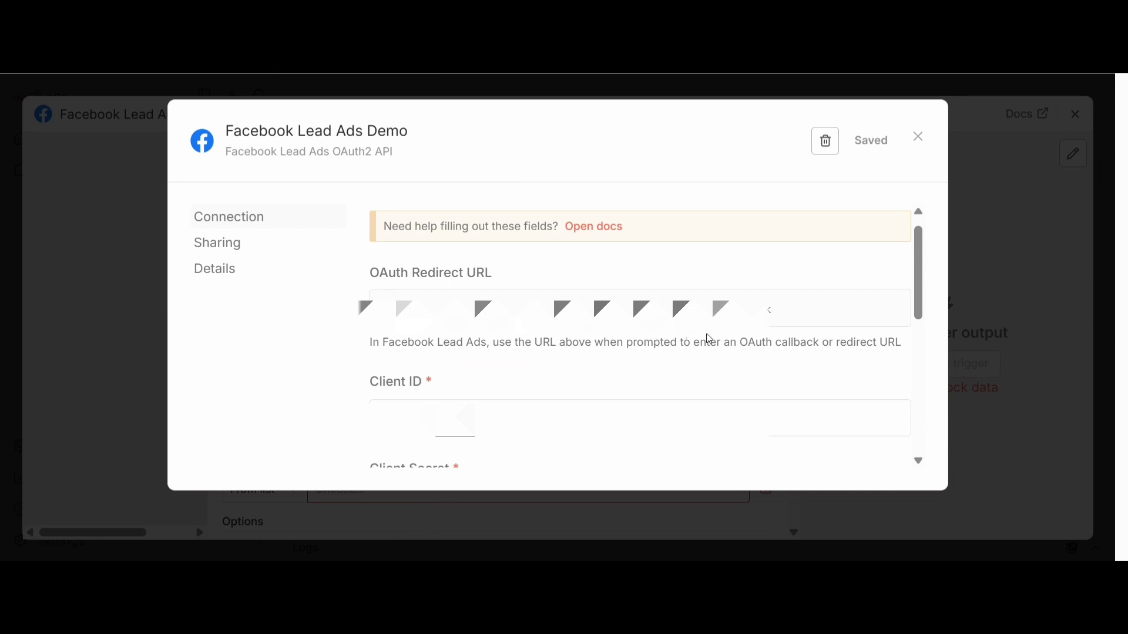
pyautogui.click(859, 311)
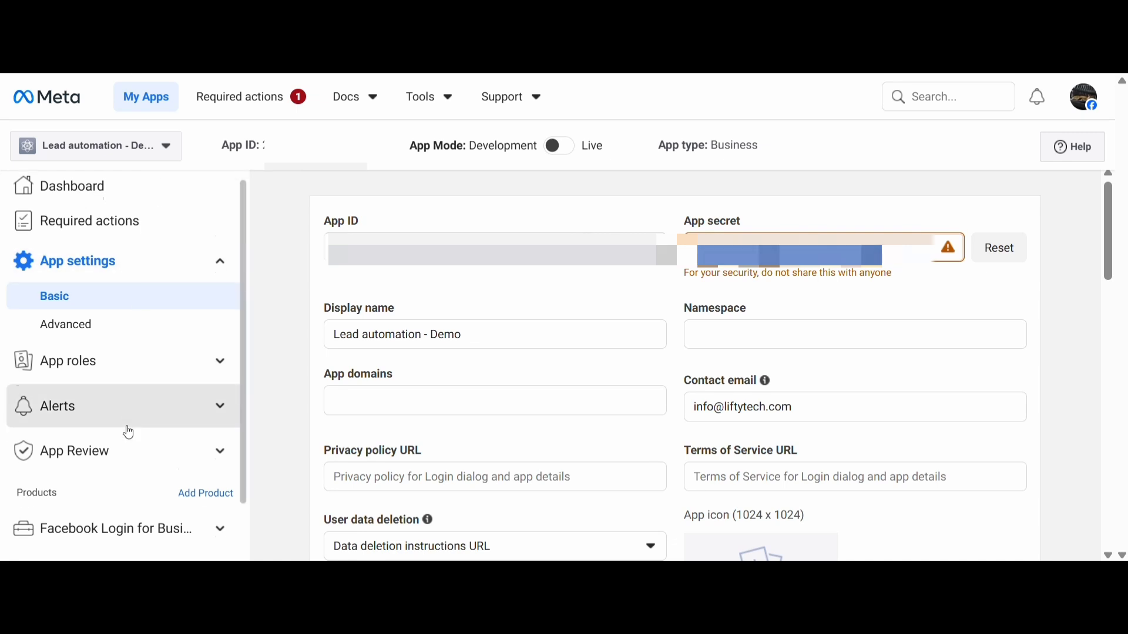
pyautogui.scroll(-2, 126, 432)
pyautogui.click(160, 475)
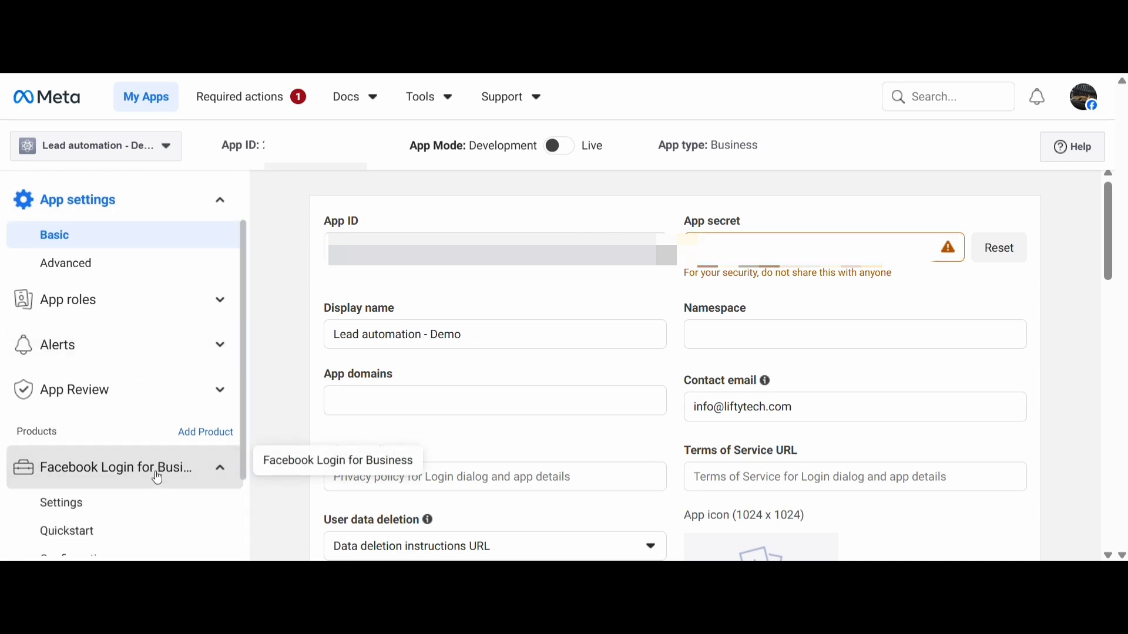
pyautogui.scroll(-2, 121, 478)
pyautogui.click(82, 414)
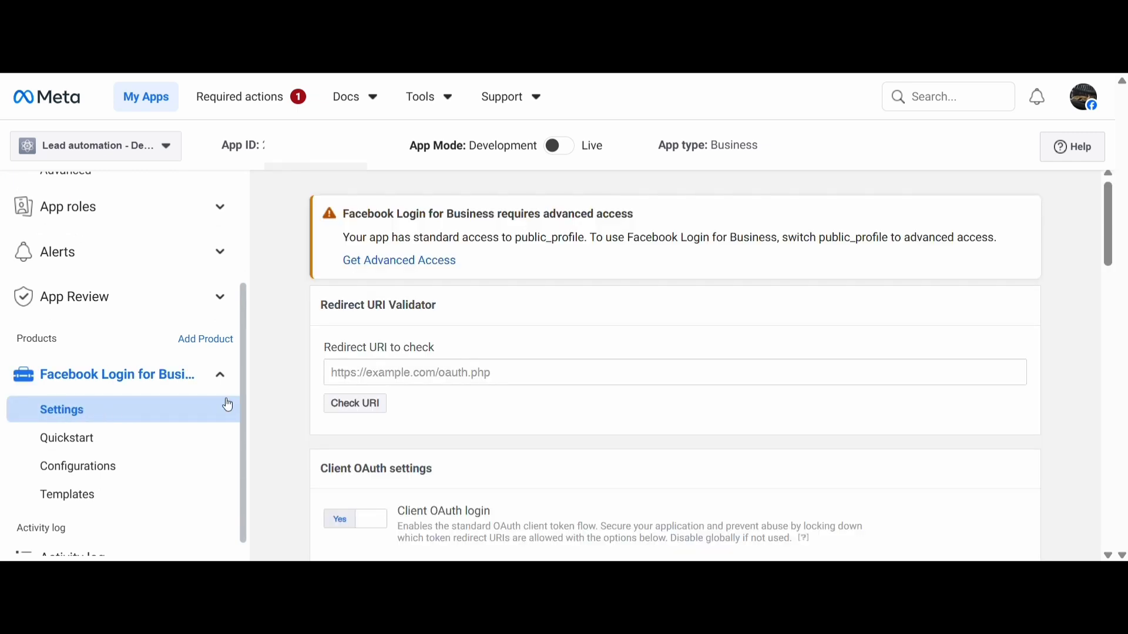
# Add the redirect URL copied from n8n to the Valid OAuth Redirect URIs
pyautogui.scroll(-5, 448, 433)
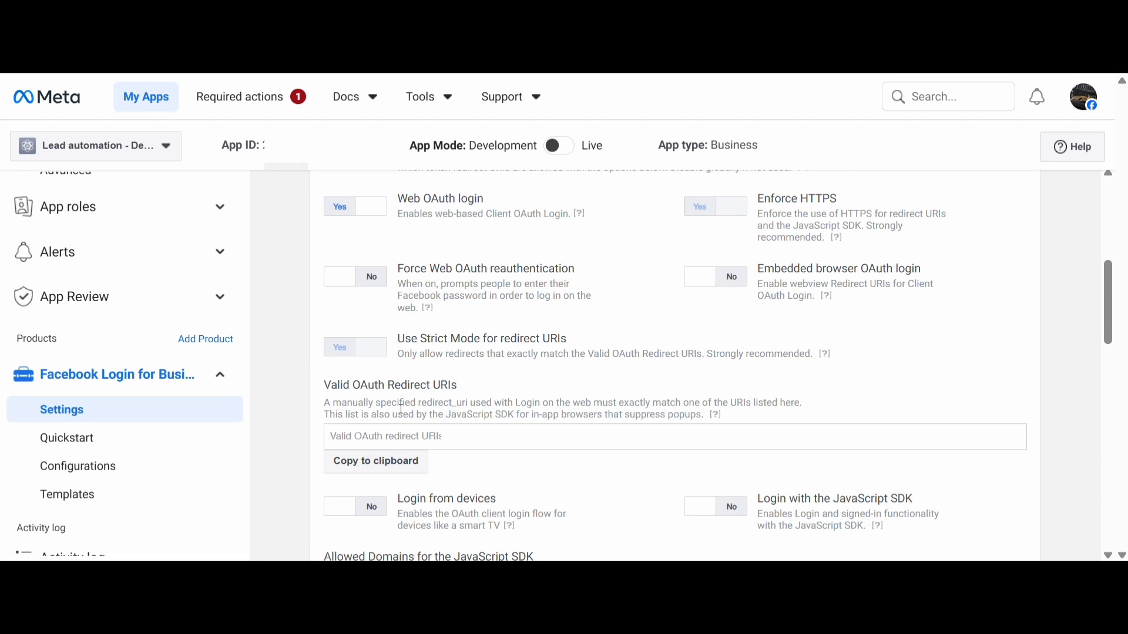
pyautogui.click(443, 436)
pyautogui.hotkey('ctrl', 'v')
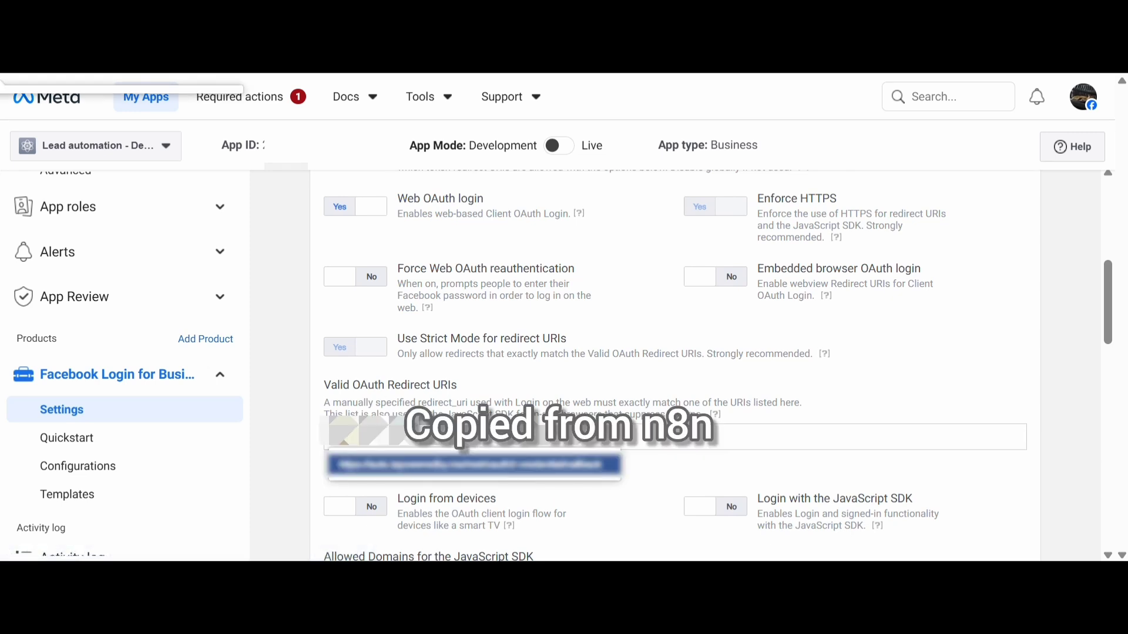
pyautogui.press('Return')
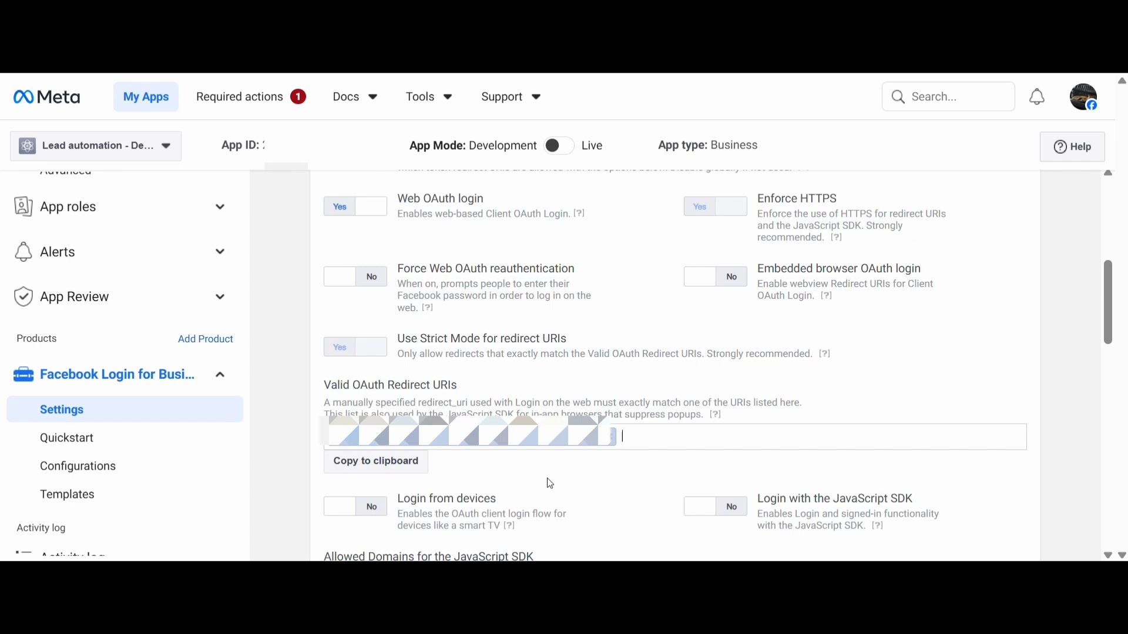
# Enter the n8n redirect URL in the Redirect URI Validator and check it
pyautogui.scroll(-3, 614, 489)
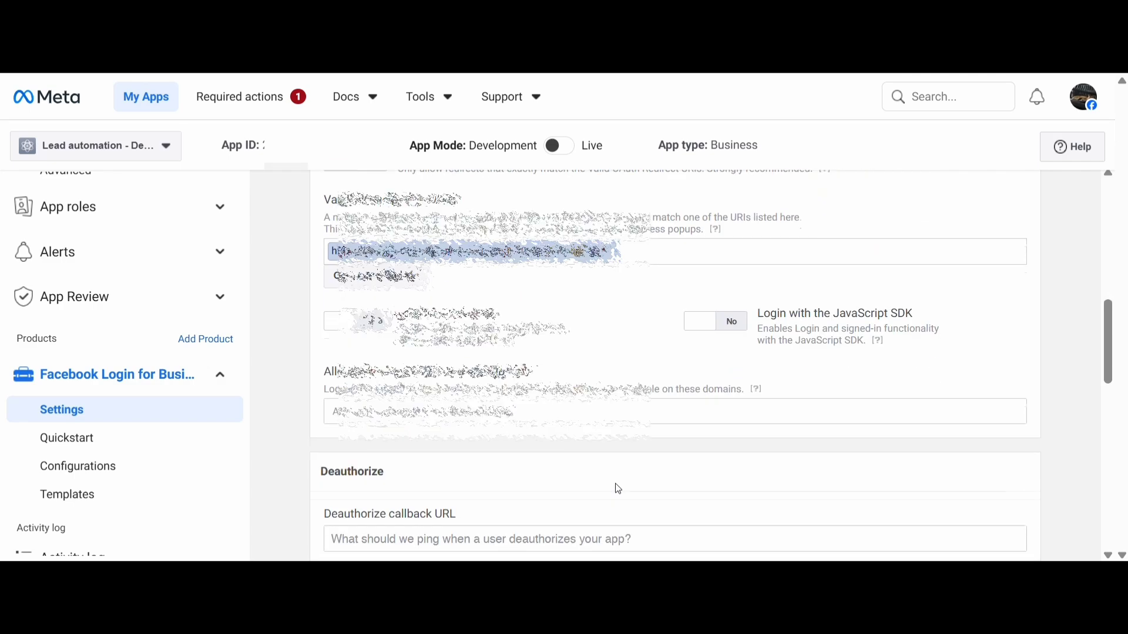
pyautogui.scroll(-4, 616, 491)
pyautogui.scroll(4, 646, 487)
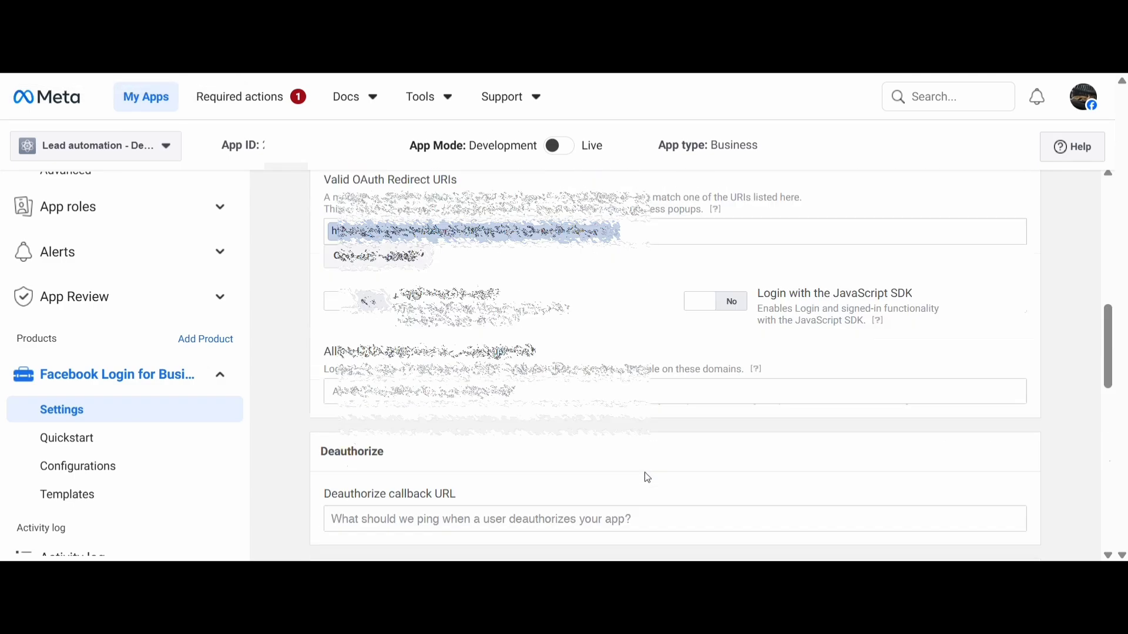
pyautogui.scroll(6, 647, 478)
pyautogui.click(495, 371)
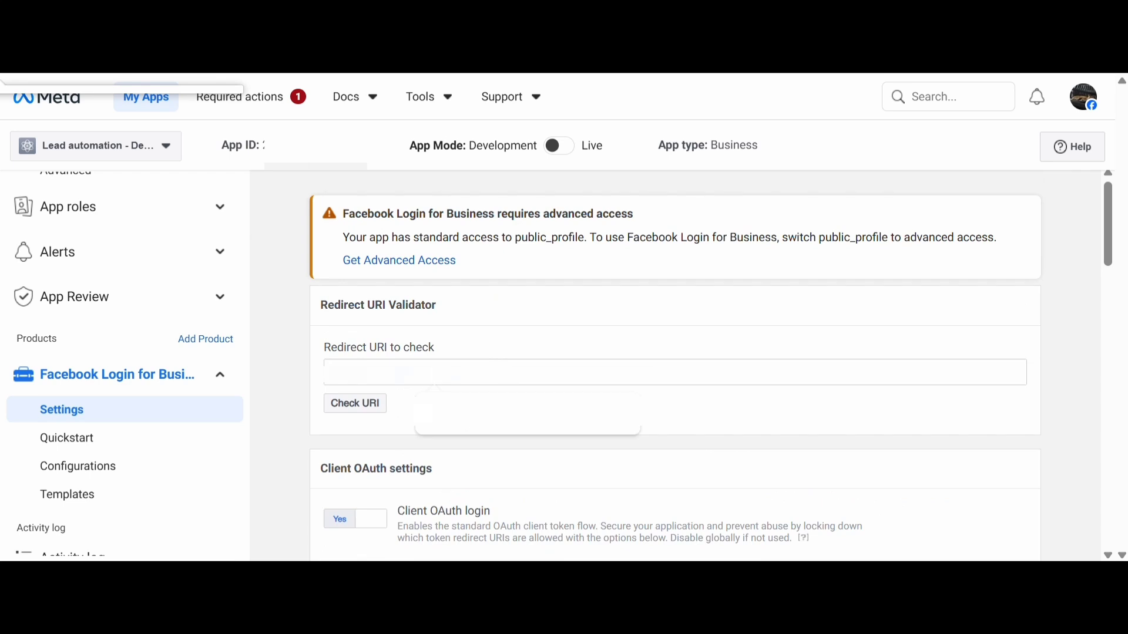
pyautogui.click(368, 405)
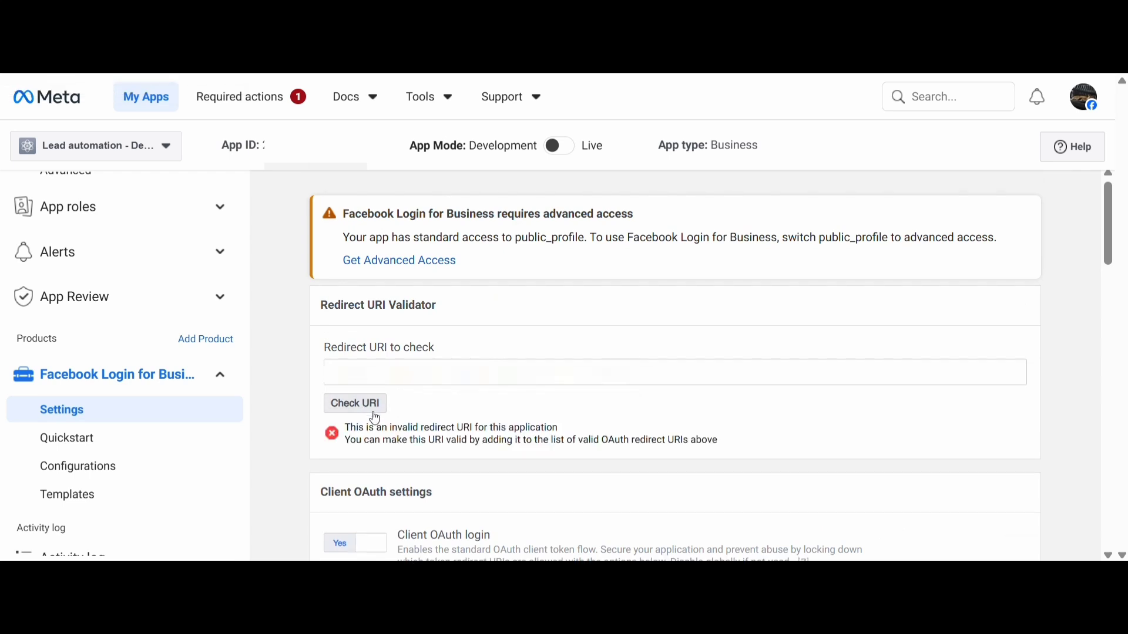
pyautogui.click(370, 406)
# Save the Facebook Login for Business settings and check the redirect URL in the validator again
pyautogui.scroll(-15, 667, 443)
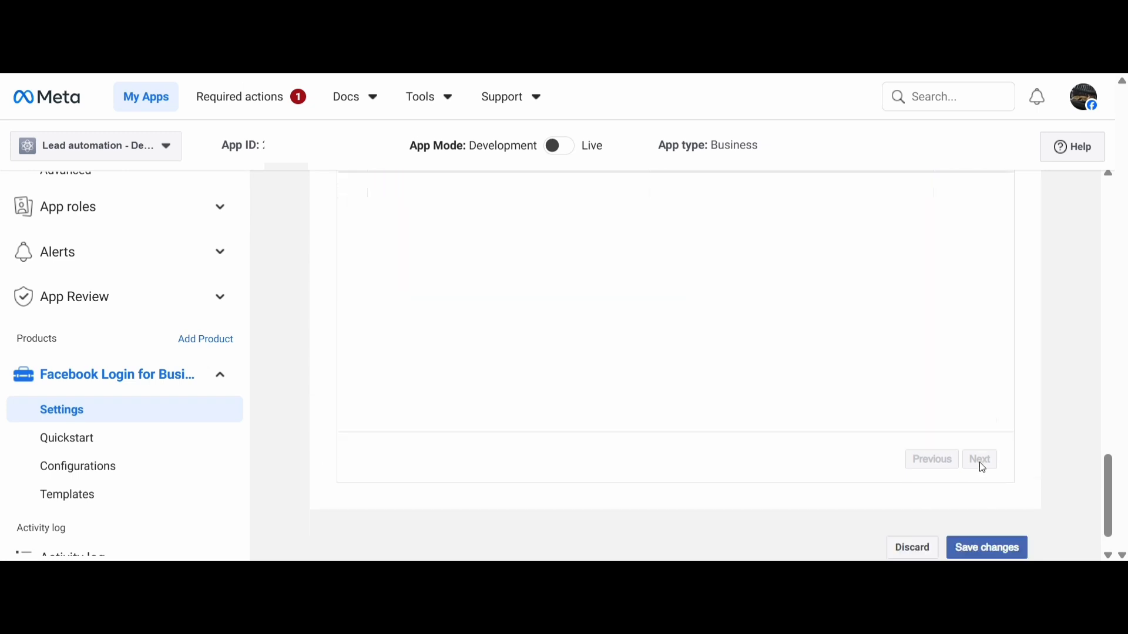
pyautogui.click(988, 510)
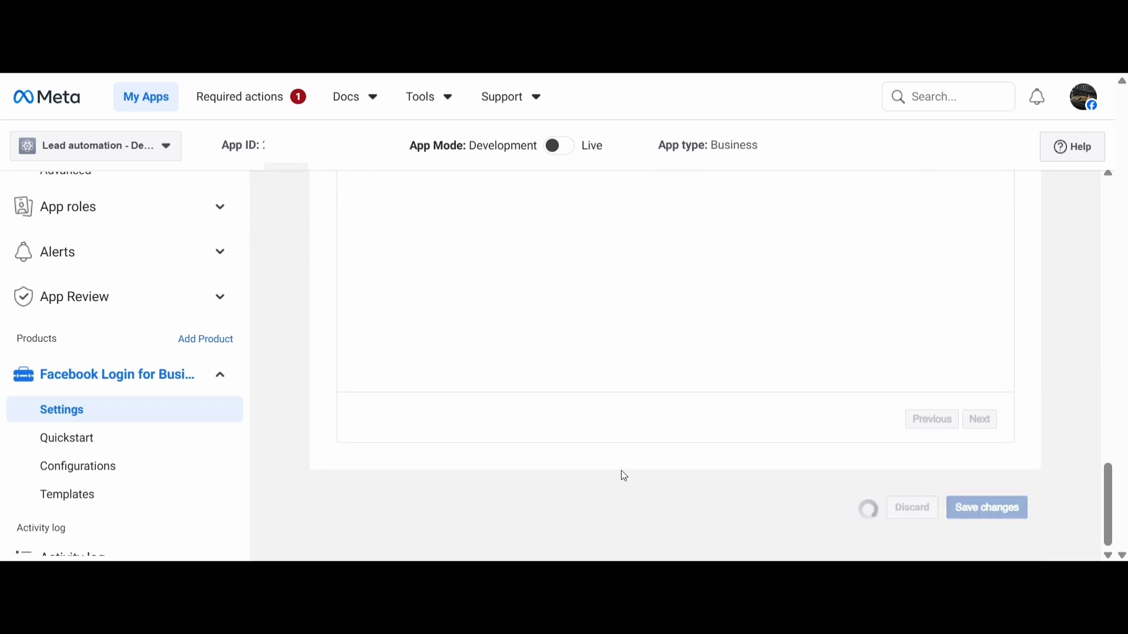
pyautogui.scroll(10, 578, 448)
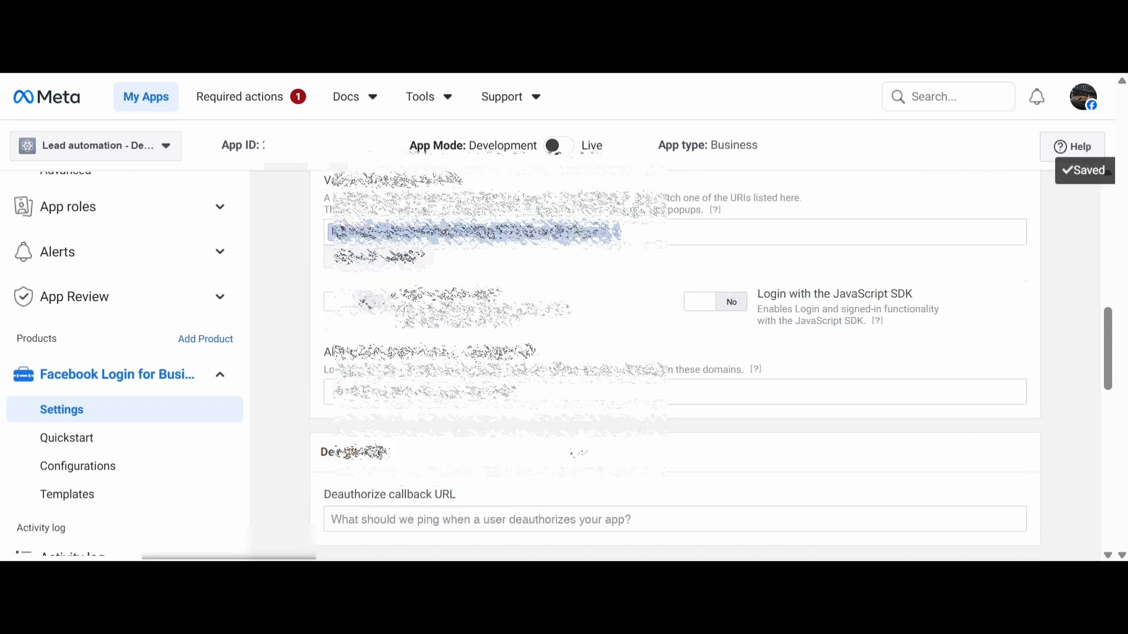
pyautogui.scroll(7, 578, 452)
pyautogui.scroll(-8, 446, 427)
pyautogui.scroll(4, 446, 427)
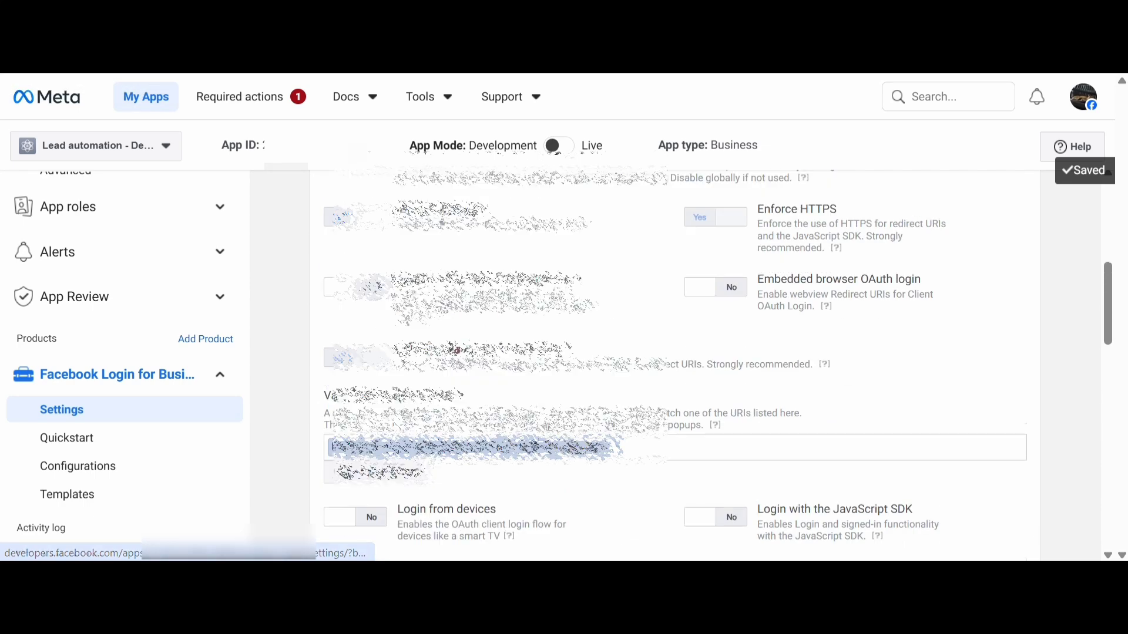
pyautogui.scroll(6, 455, 351)
pyautogui.click(365, 405)
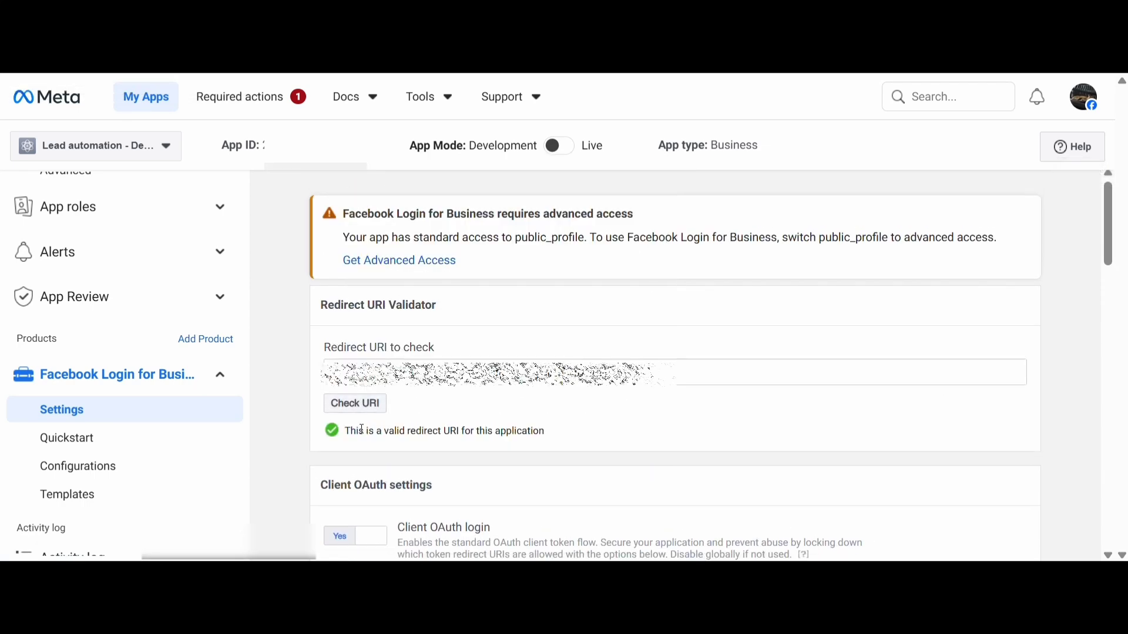
pyautogui.moveTo(362, 429); pyautogui.dragTo(499, 428)
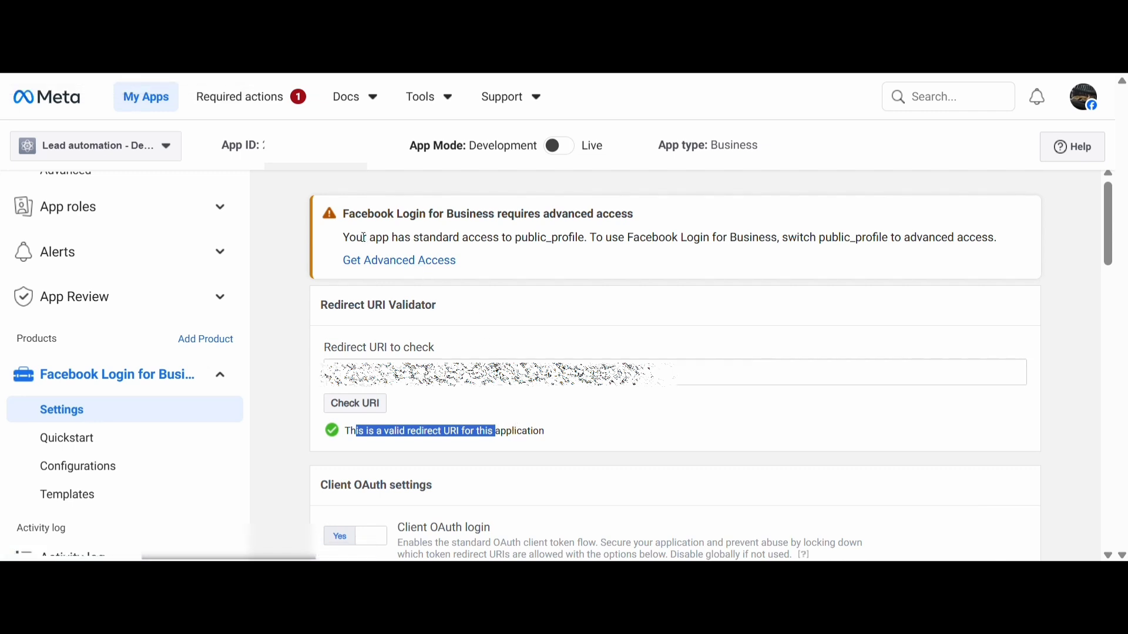
# Follow the advanced access notice to Permissions and Features, search for "public_" and examine the access level of public_profile
pyautogui.moveTo(364, 237); pyautogui.dragTo(591, 232)
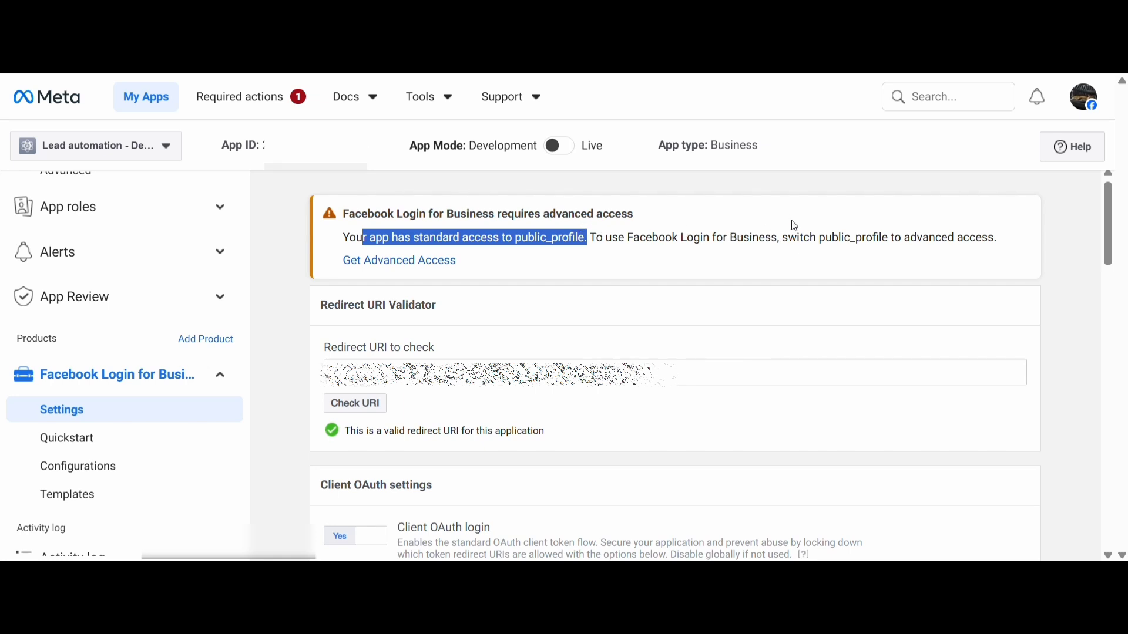
pyautogui.click(523, 272)
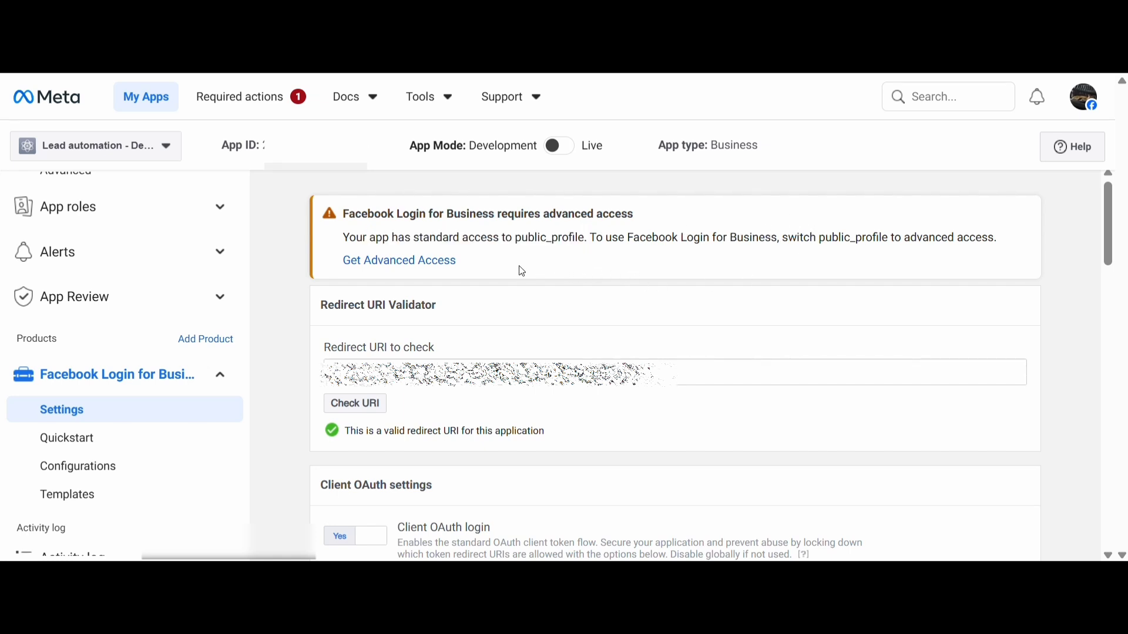
pyautogui.click(395, 263)
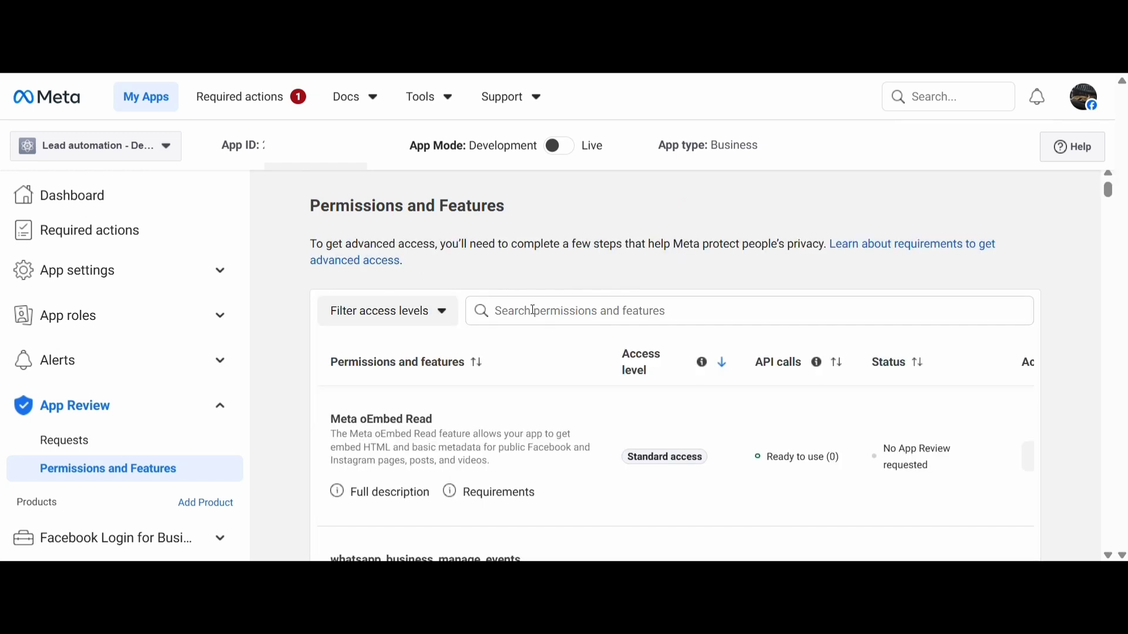
pyautogui.click(534, 311)
pyautogui.write('public_')
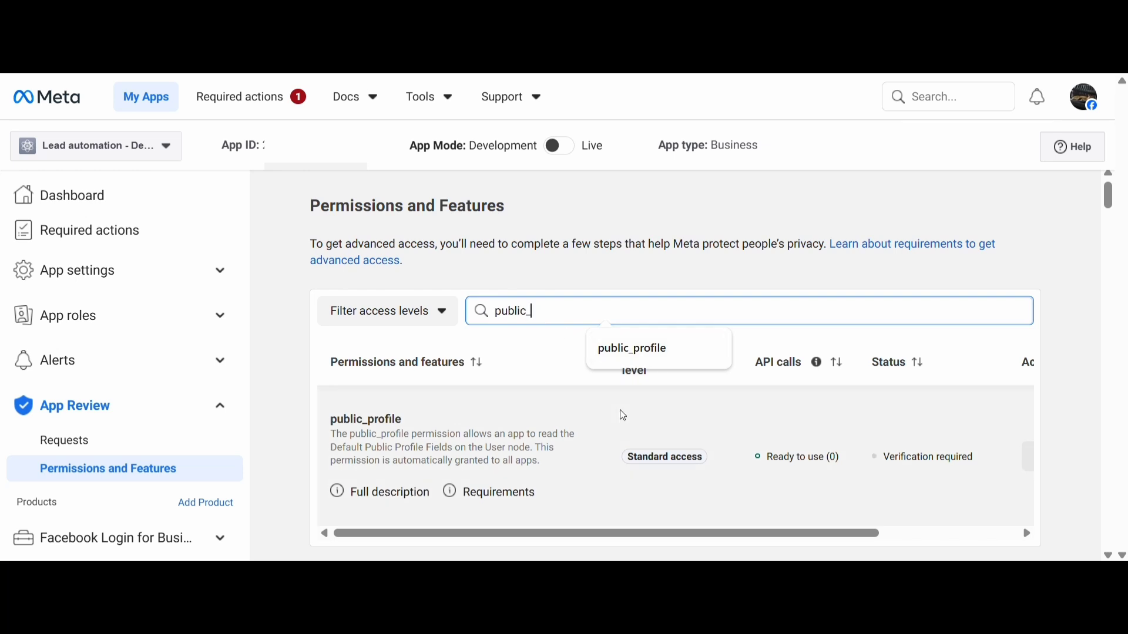
pyautogui.click(622, 424)
pyautogui.moveTo(639, 461); pyautogui.dragTo(686, 464)
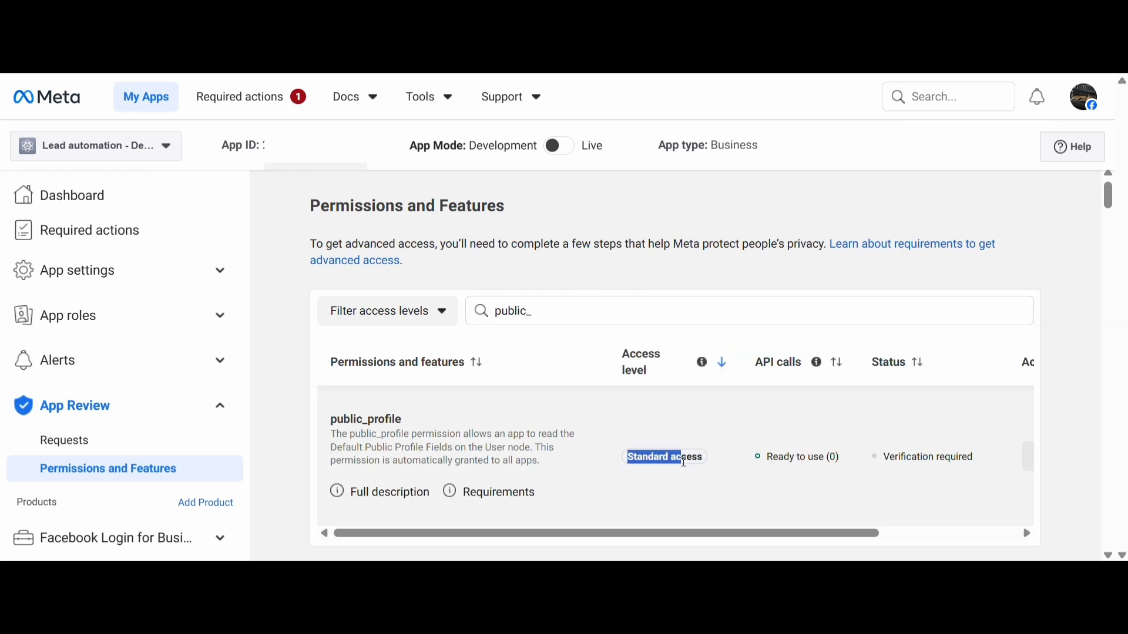
# Try to request advanced access for the public_profile permission and dismiss the resulting notice
pyautogui.moveTo(755, 535); pyautogui.dragTo(894, 532)
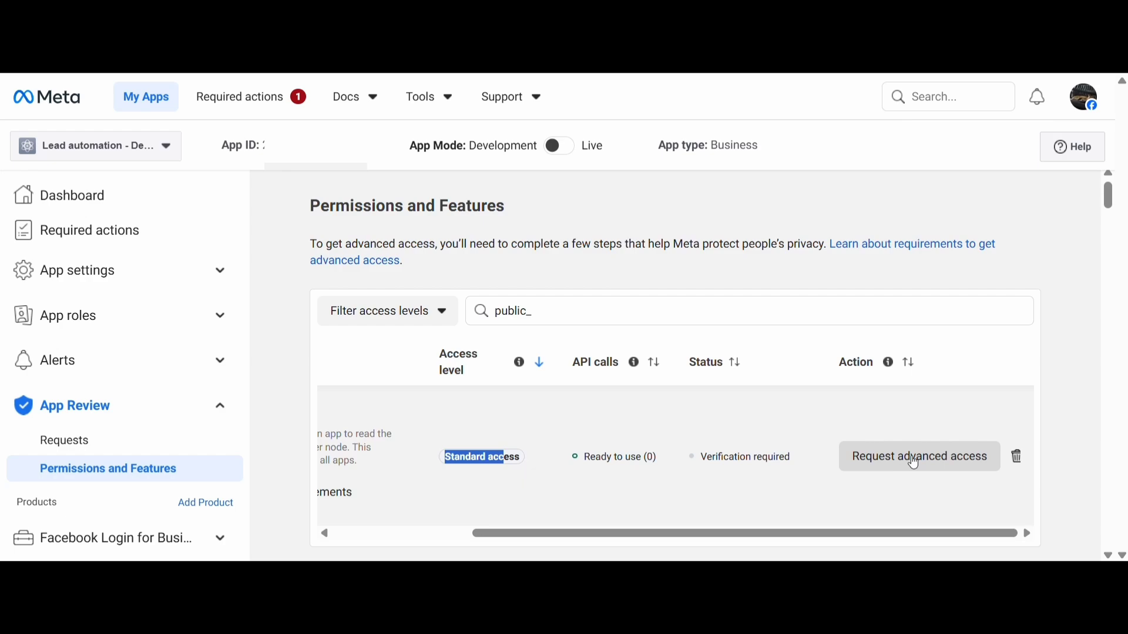
pyautogui.click(914, 463)
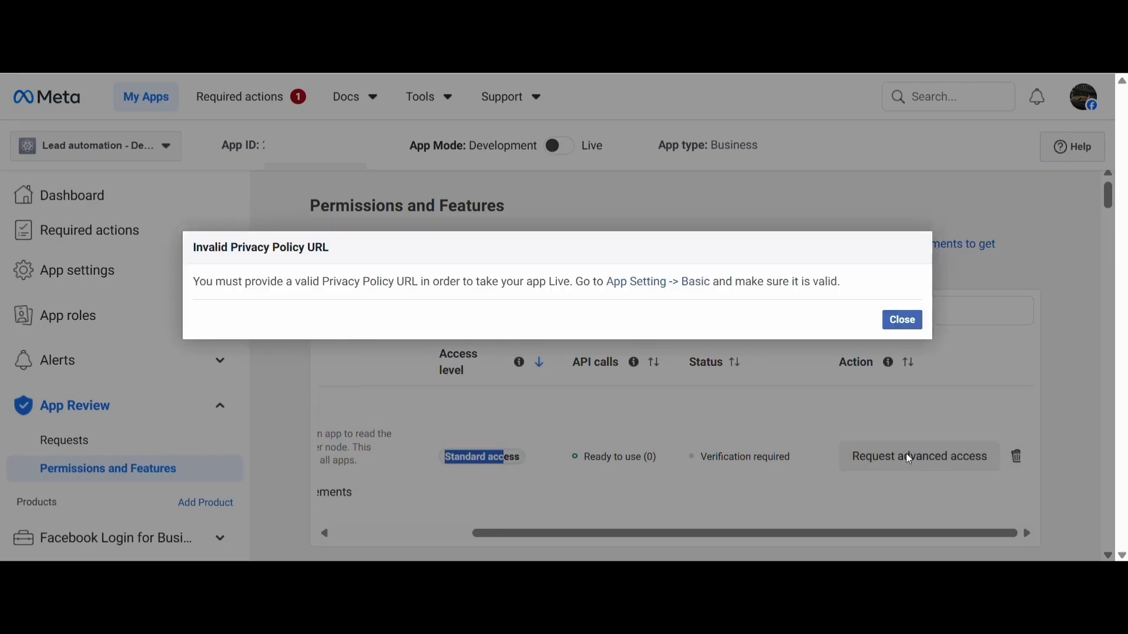
pyautogui.click(903, 321)
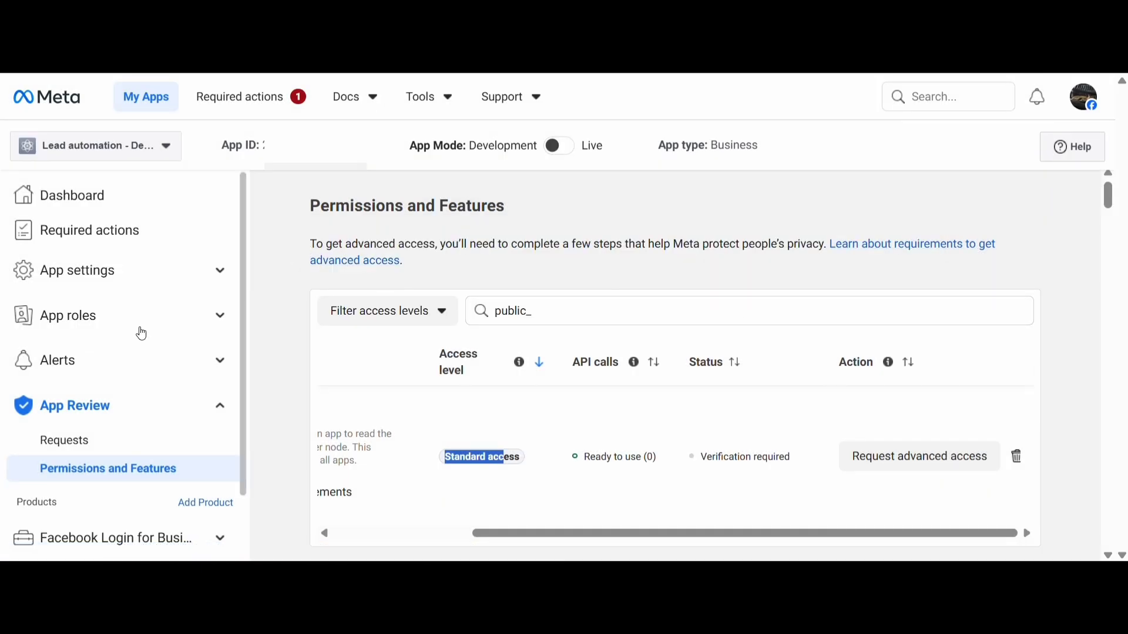
# Fill in the app domain and privacy policy URL in the Basic app settings and save the changes
pyautogui.click(102, 287)
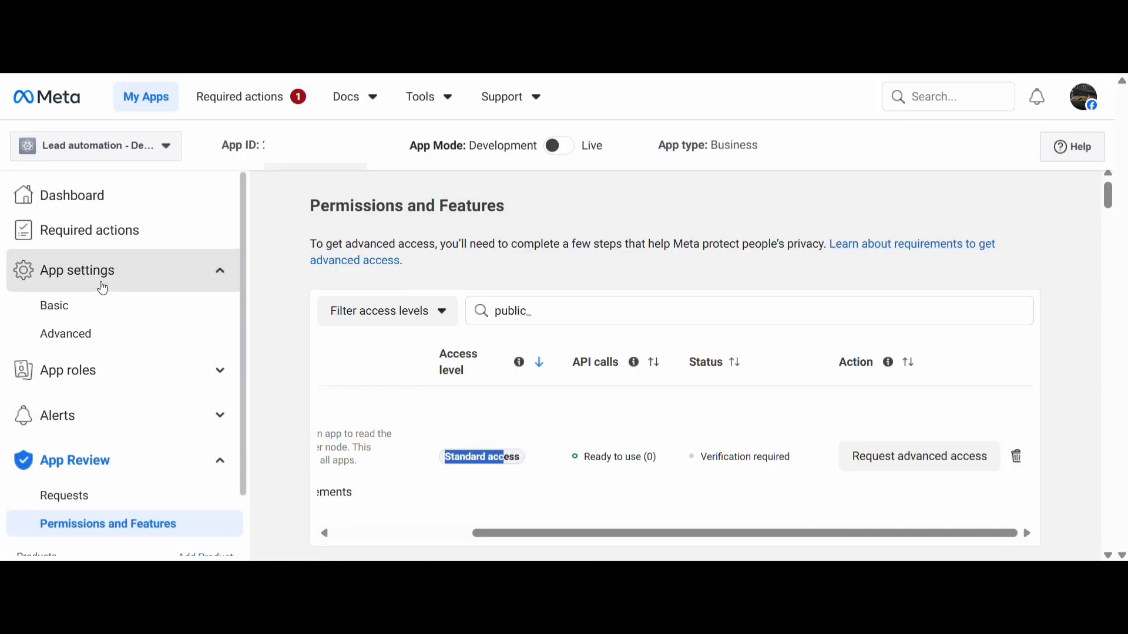
pyautogui.click(97, 307)
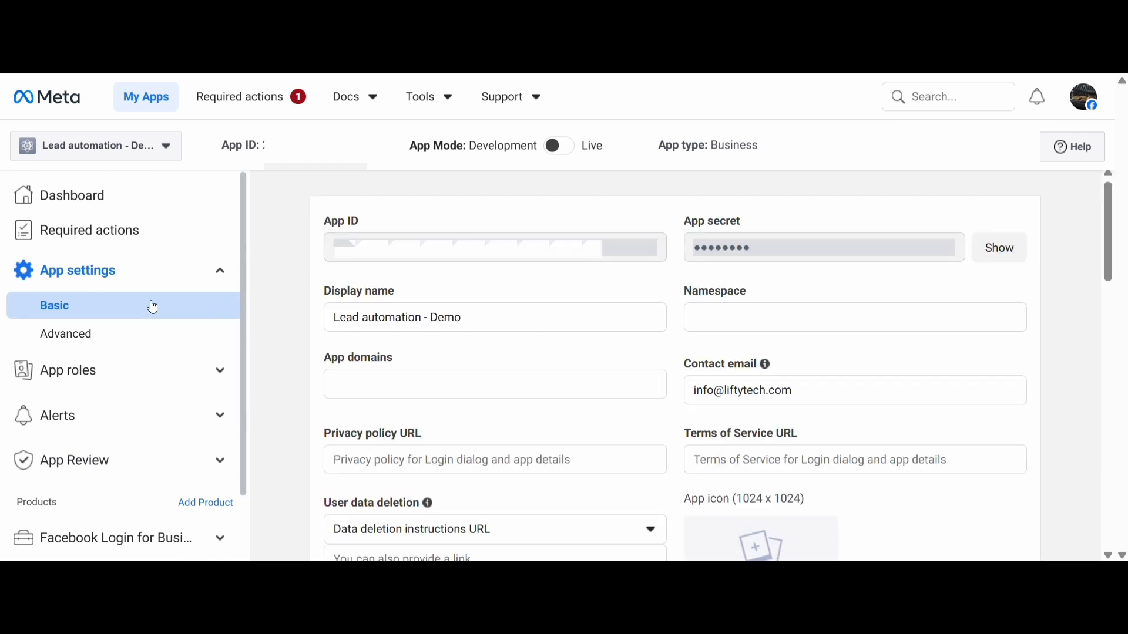
pyautogui.click(386, 389)
pyautogui.click(390, 459)
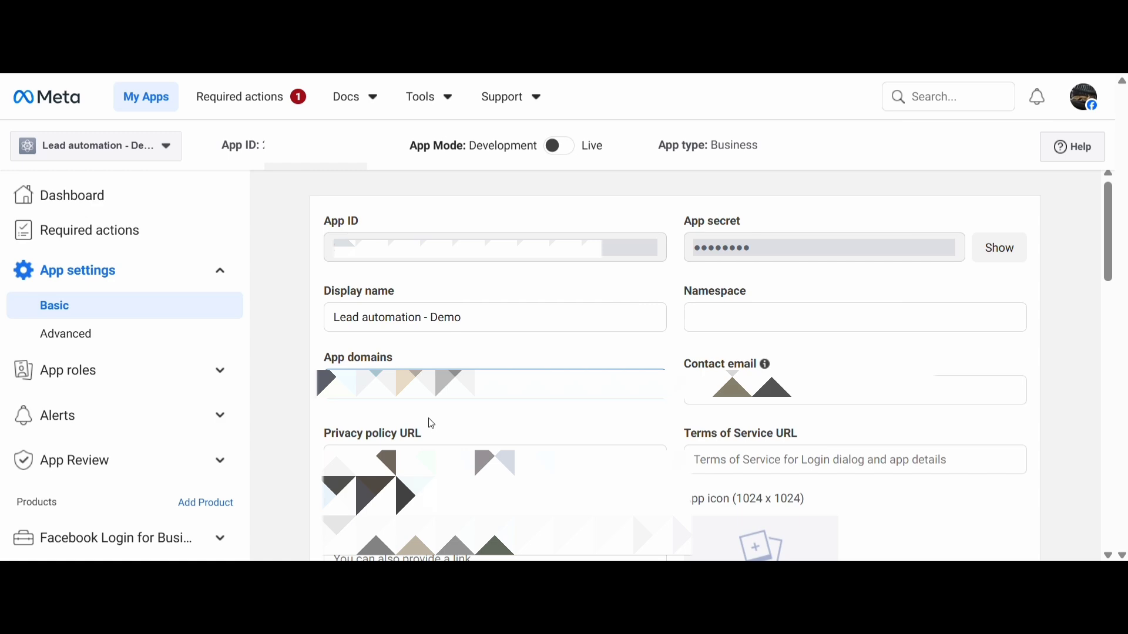
pyautogui.scroll(-20, 646, 452)
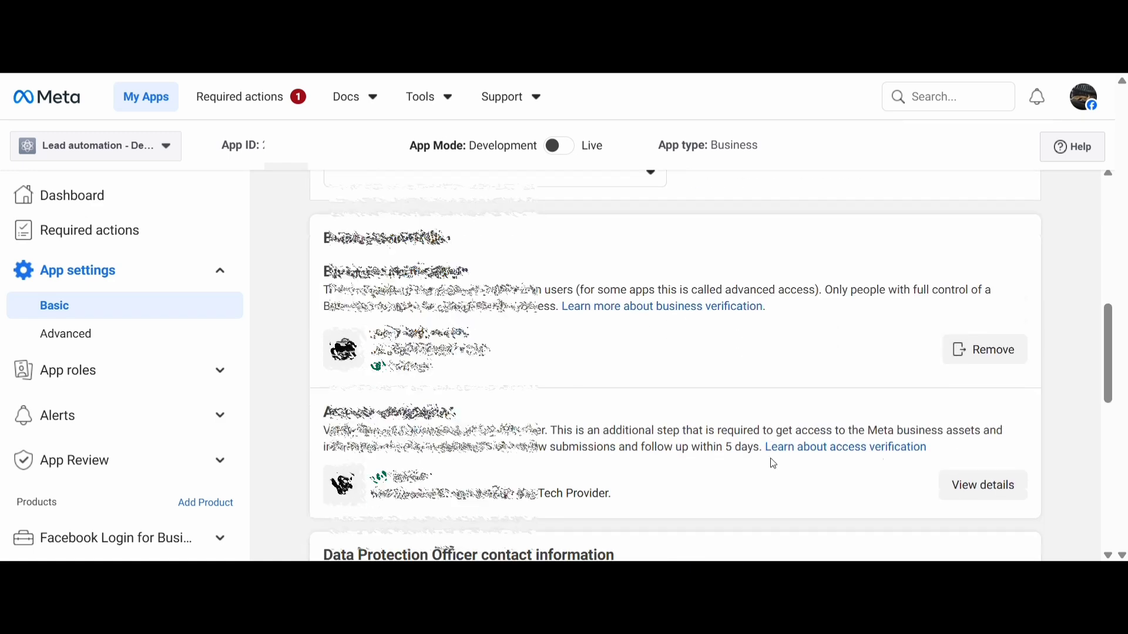
pyautogui.click(1007, 510)
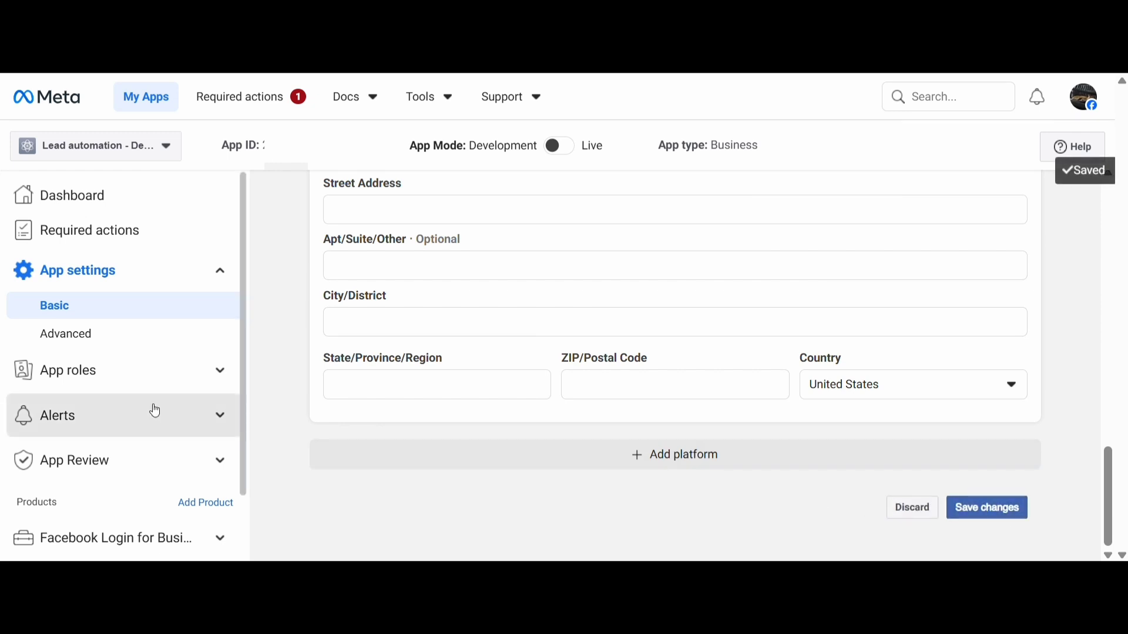
# Return to the App Review Permissions and Features page and search for "public_"
pyautogui.click(139, 464)
pyautogui.scroll(-2, 139, 465)
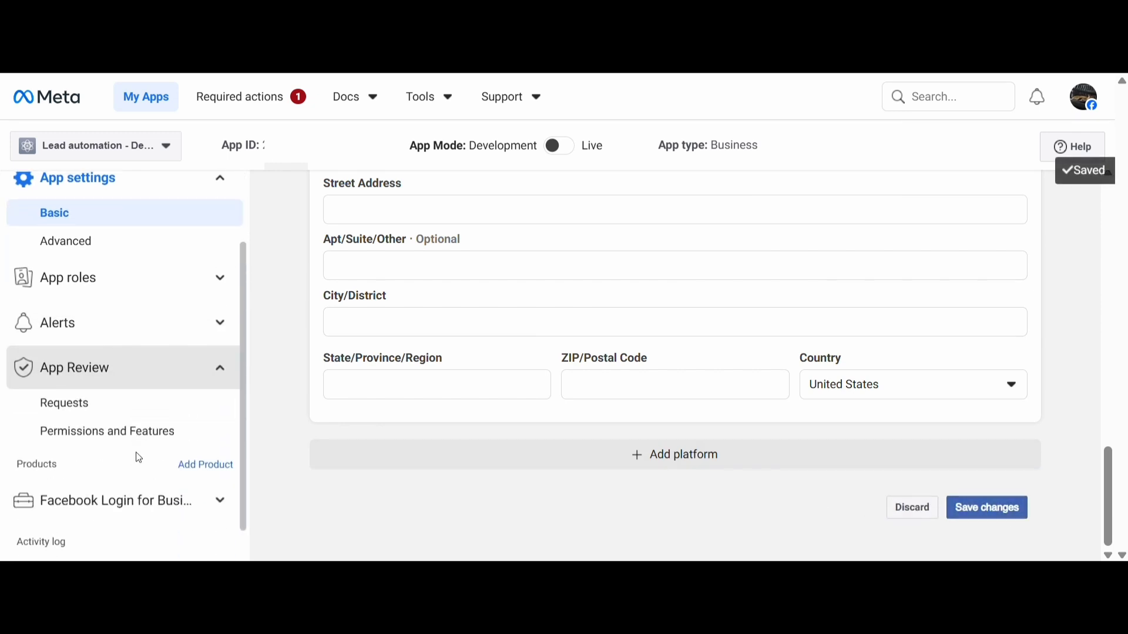
pyautogui.click(126, 434)
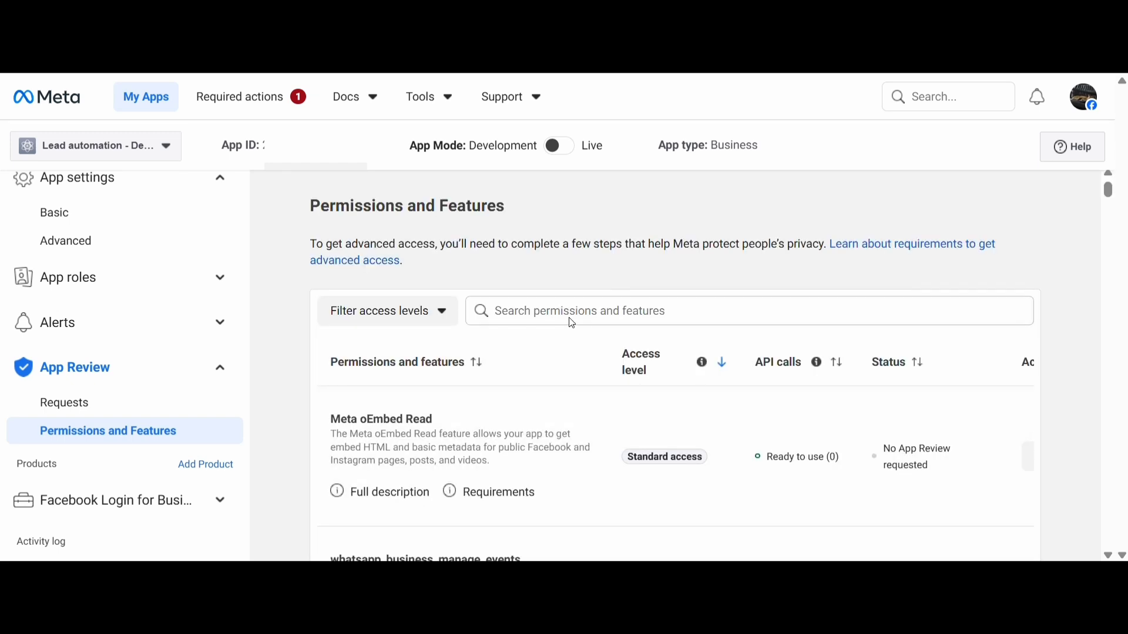
pyautogui.click(569, 316)
pyautogui.write('puv')
pyautogui.press('BackSpace')
pyautogui.write('b')
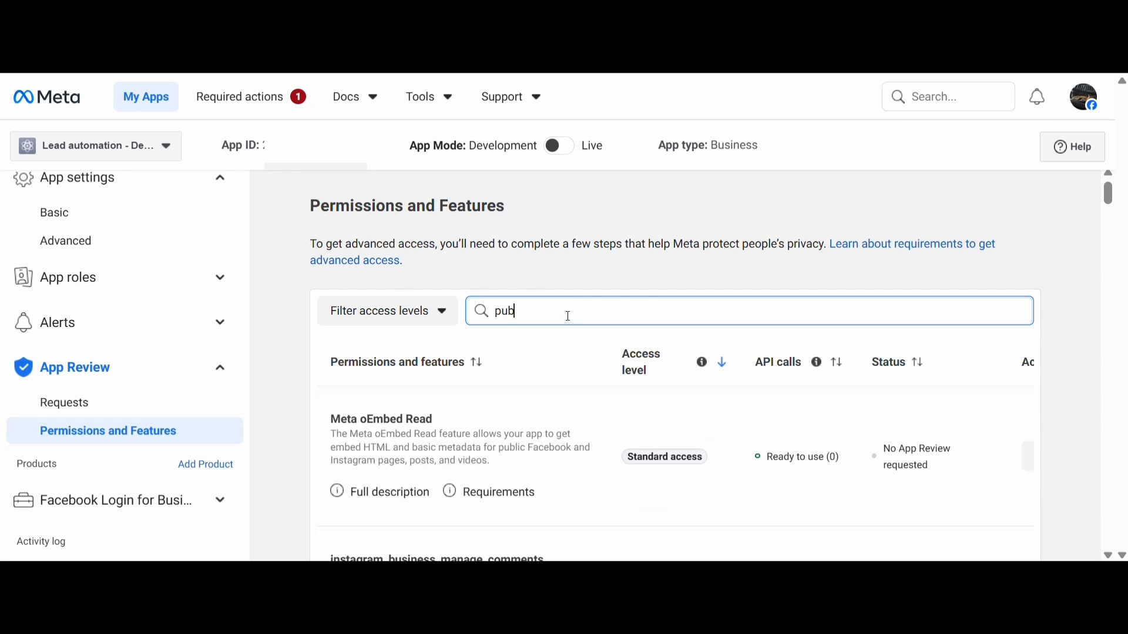
pyautogui.write('lic_')
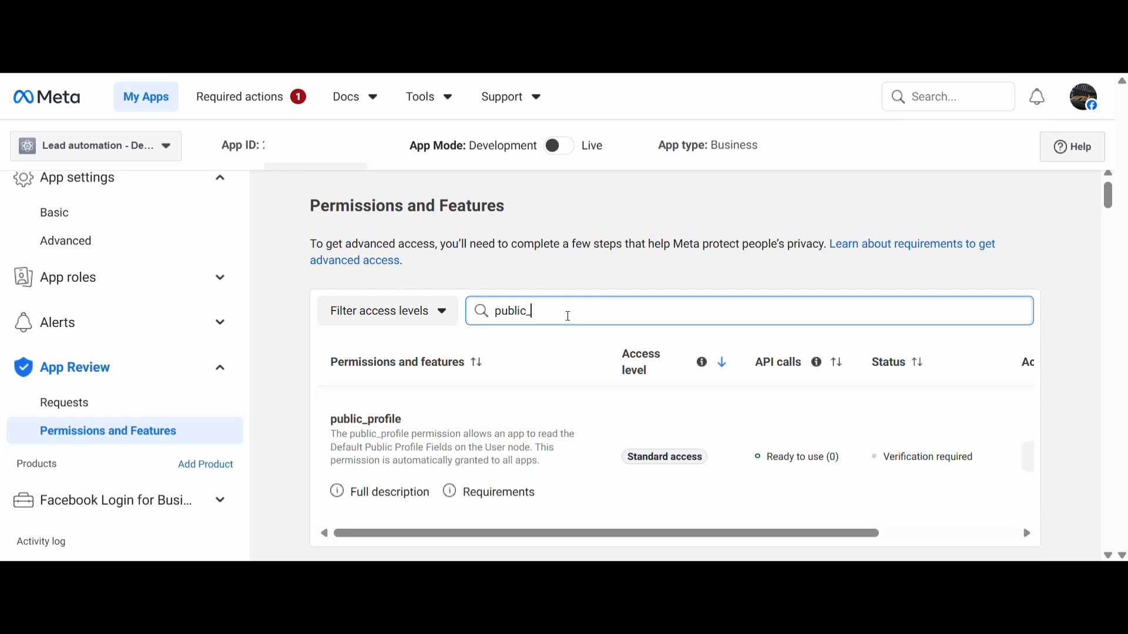
# Request advanced access for public_profile and confirm agreement to the allowed data usage
pyautogui.moveTo(827, 533); pyautogui.dragTo(943, 531)
pyautogui.click(947, 469)
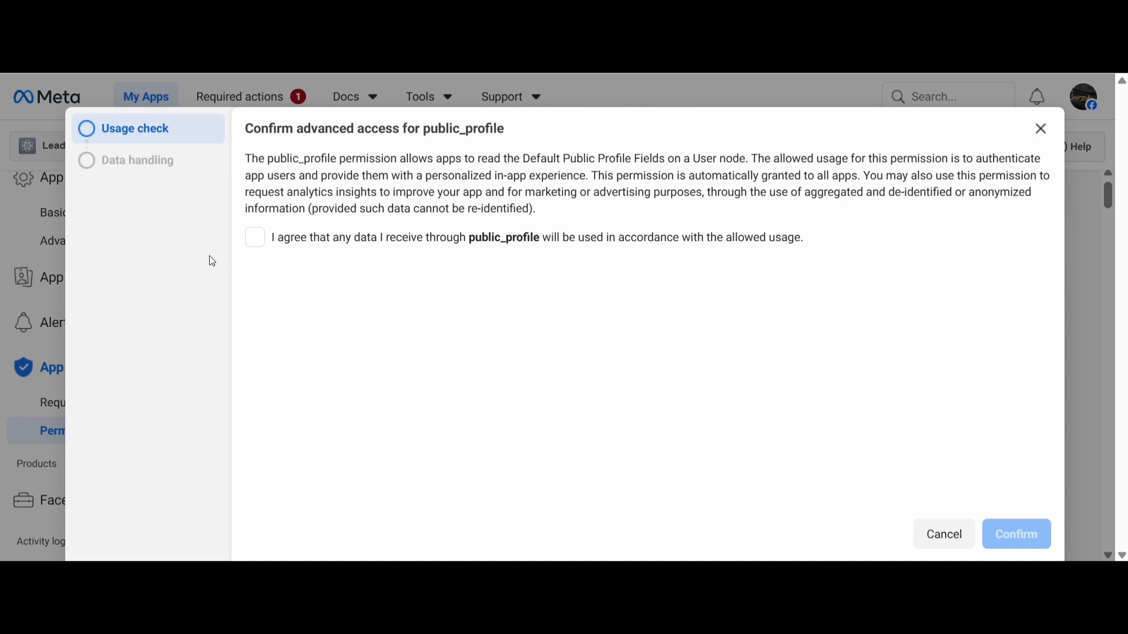
pyautogui.click(255, 239)
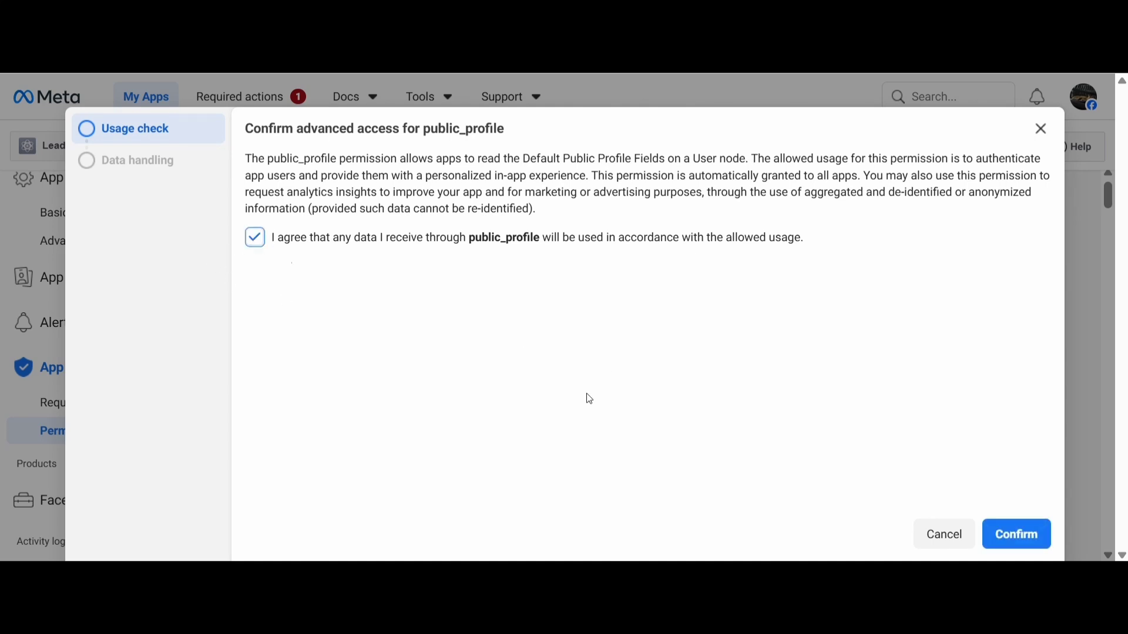
pyautogui.click(1016, 534)
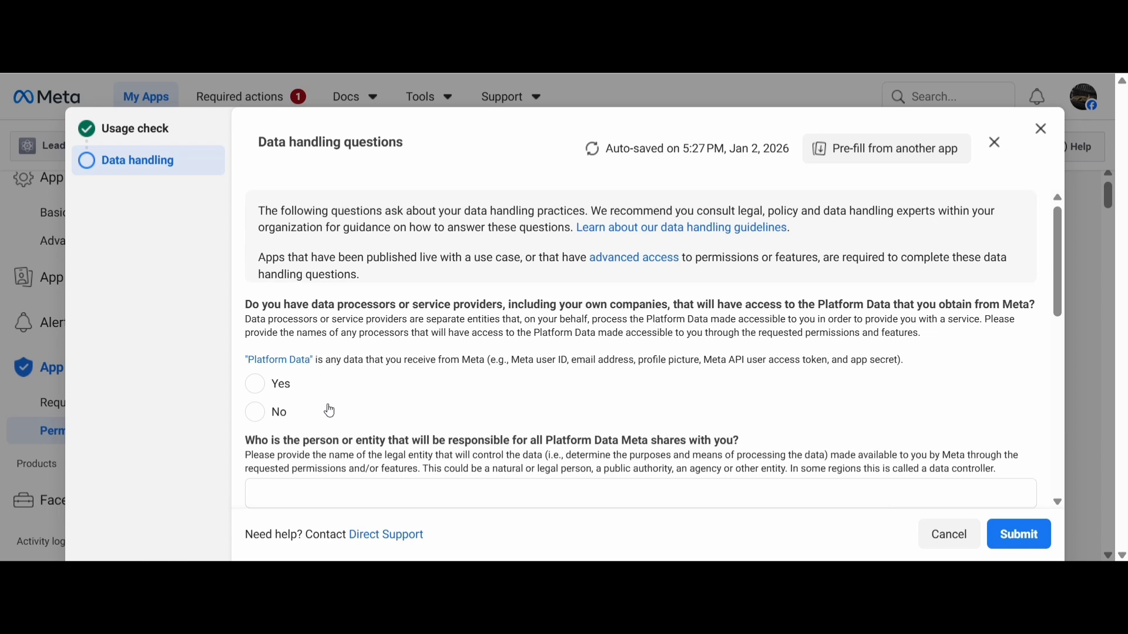
# Answer No to having data processors or service providers and enter the name of the entity responsible for Platform Data
pyautogui.scroll(-2, 331, 411)
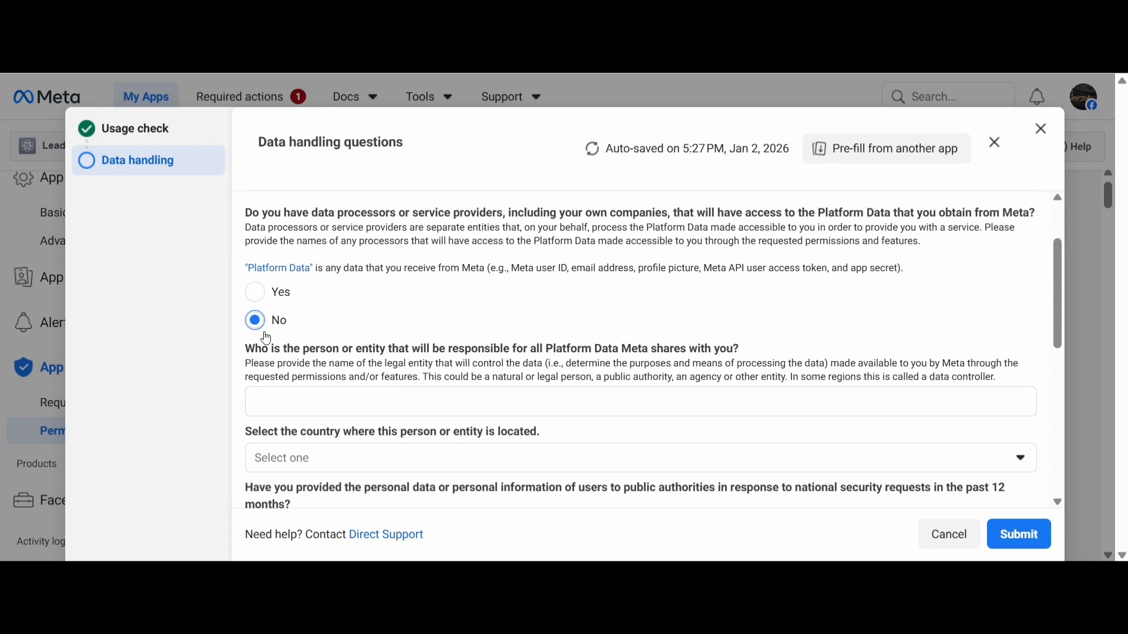
pyautogui.scroll(2, 300, 343)
pyautogui.scroll(-4, 321, 352)
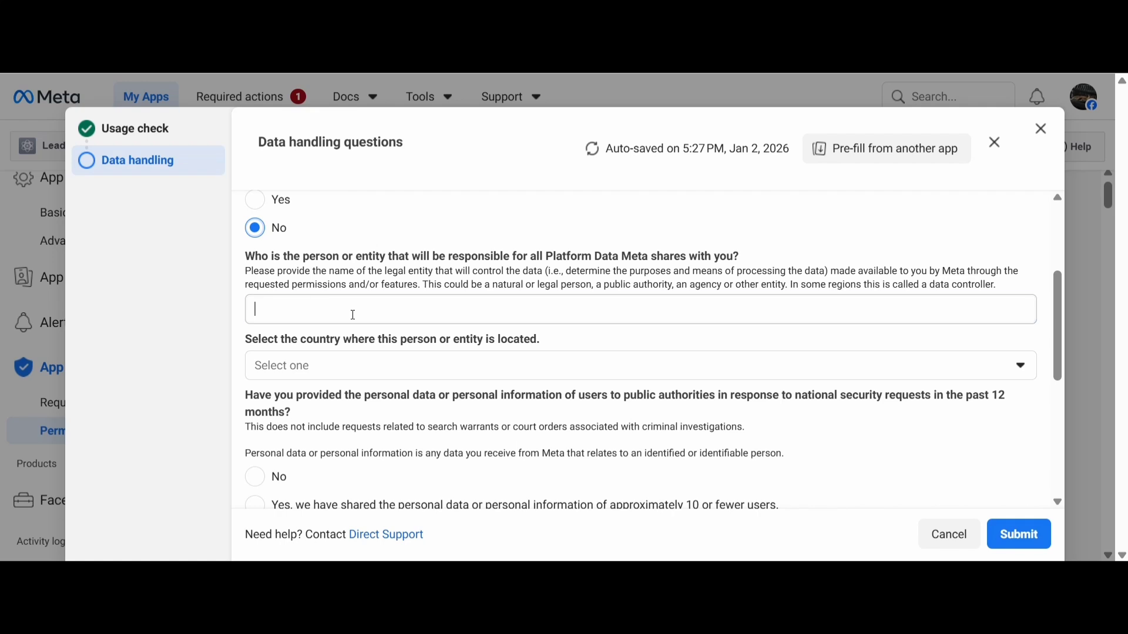
pyautogui.click(353, 315)
pyautogui.write('ab')
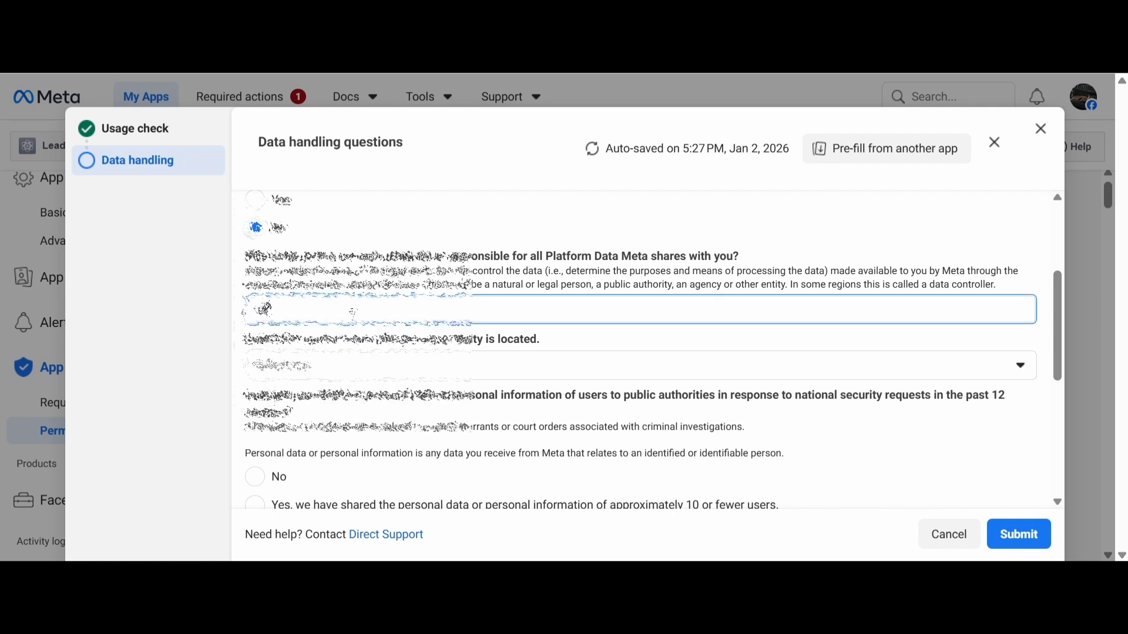
pyautogui.write('cdd')
pyautogui.press('BackSpace')
pyautogui.press('BackSpace')
pyautogui.write('ltdtech LLC')
pyautogui.press('Tab')
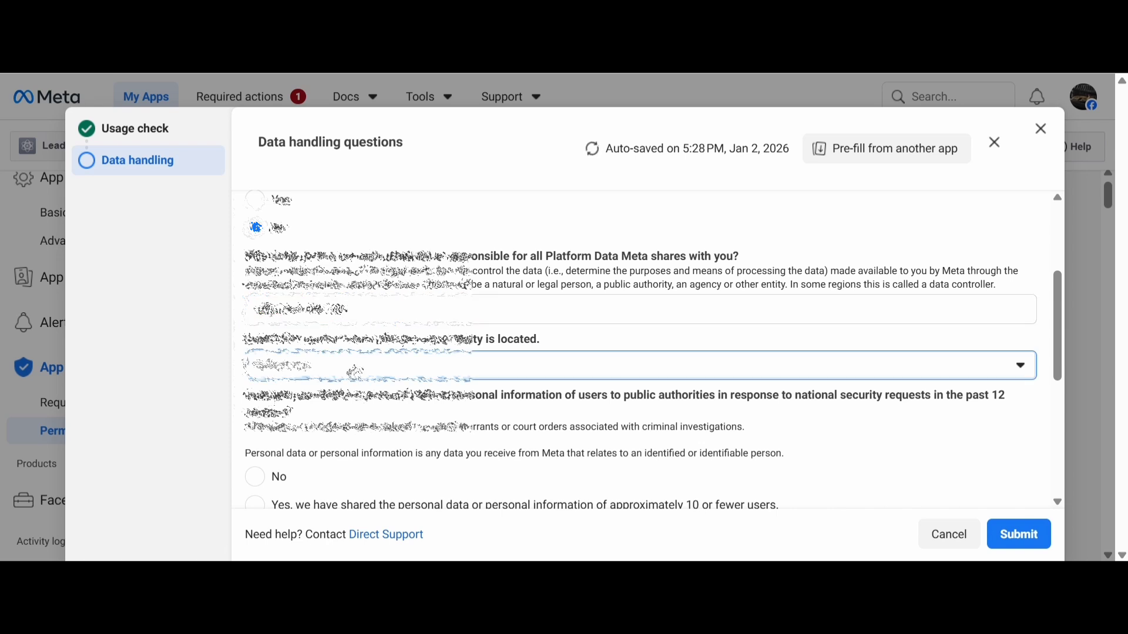
# Choose Singapore as the country where the responsible entity is located
pyautogui.click(353, 371)
pyautogui.write('Sir')
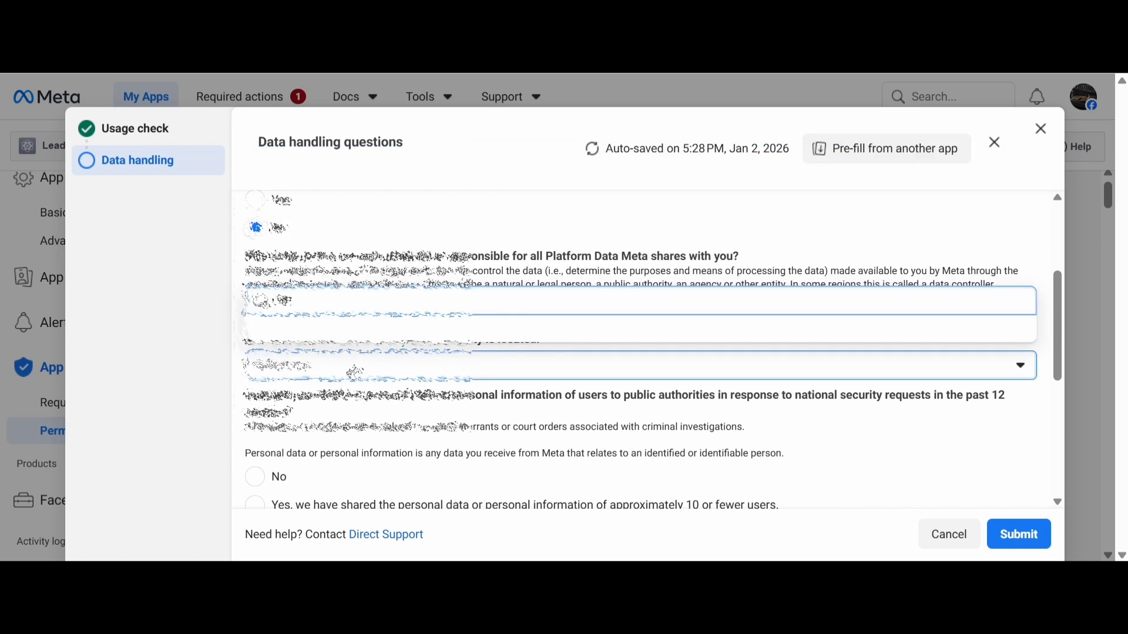
pyautogui.press('BackSpace')
pyautogui.write('ng')
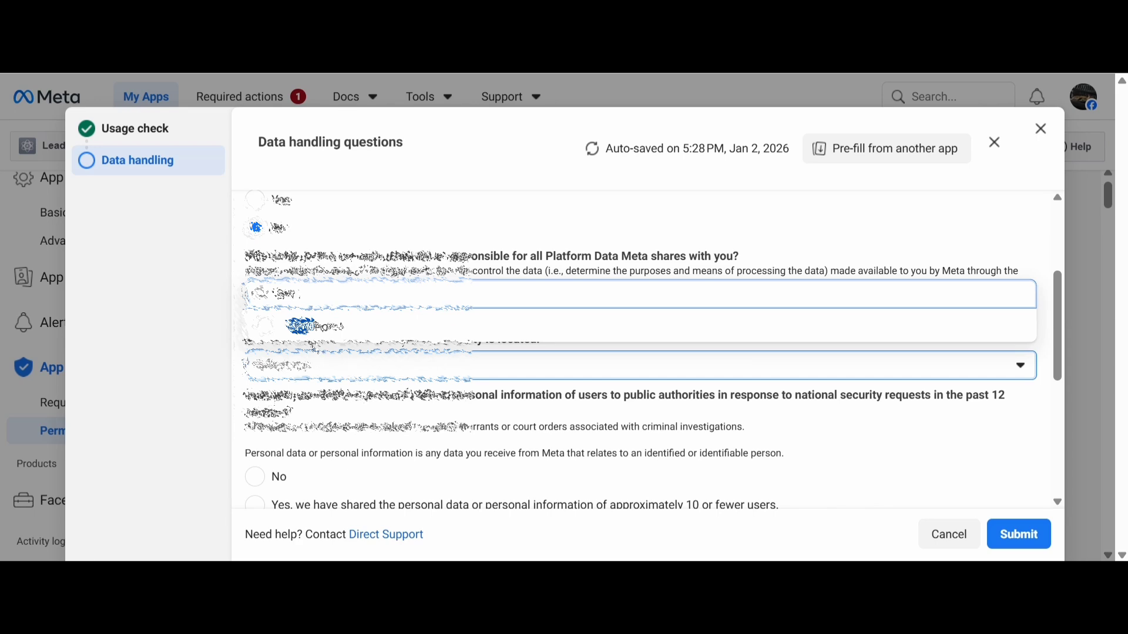
pyautogui.click(326, 333)
# Answer No to sharing data for national security requests and select "Required review of the legality of these requests" as the policy in place
pyautogui.scroll(-2, 374, 466)
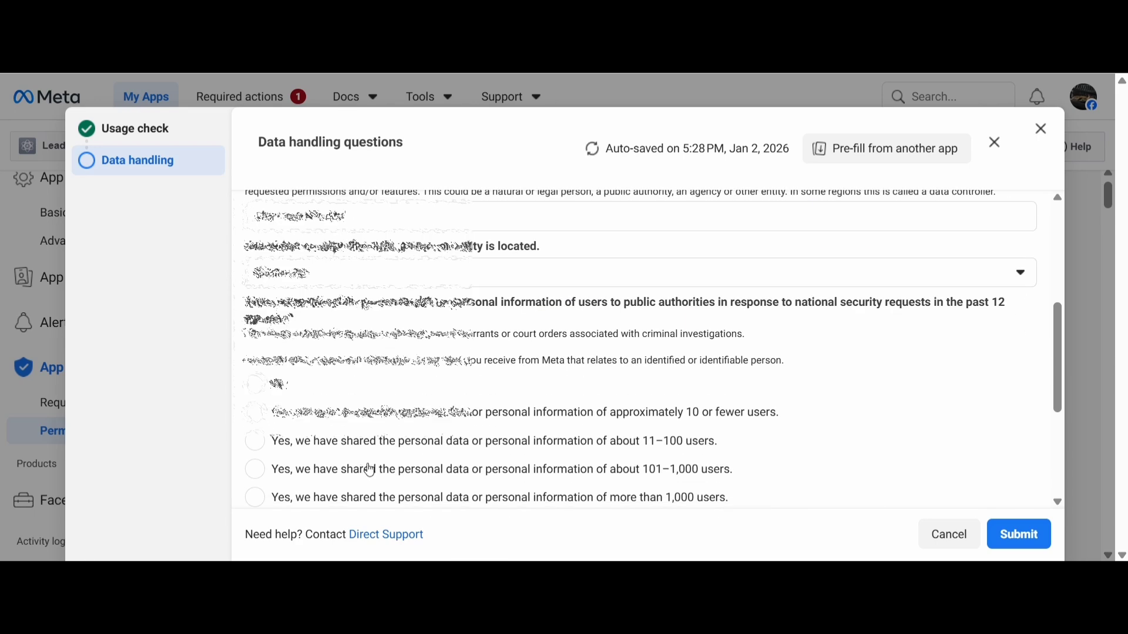
pyautogui.click(256, 386)
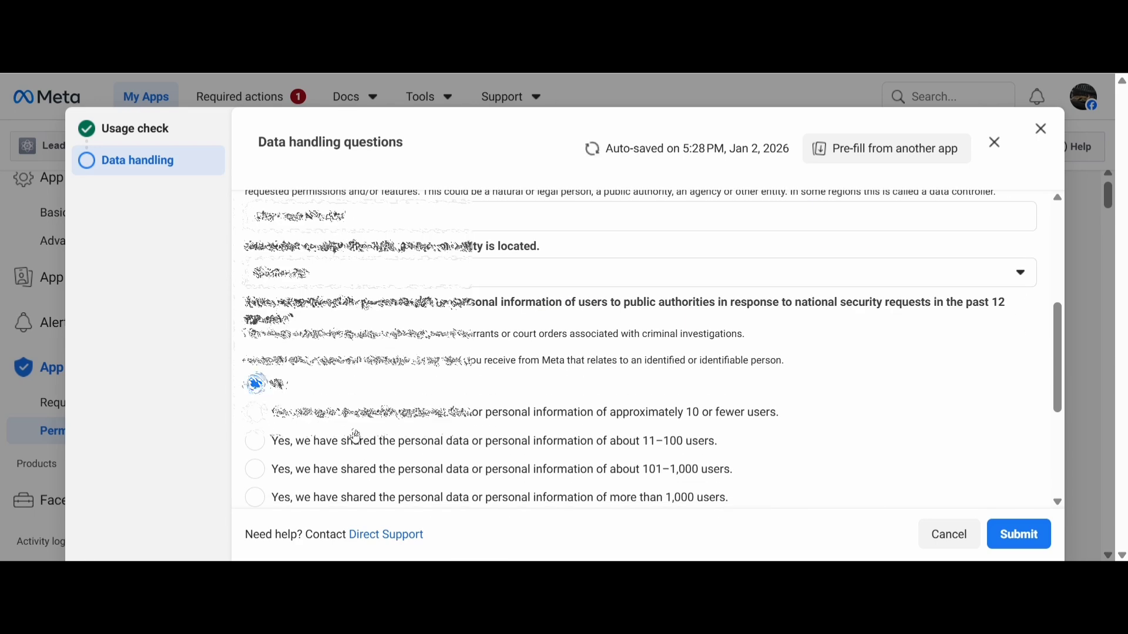
pyautogui.scroll(-3, 264, 405)
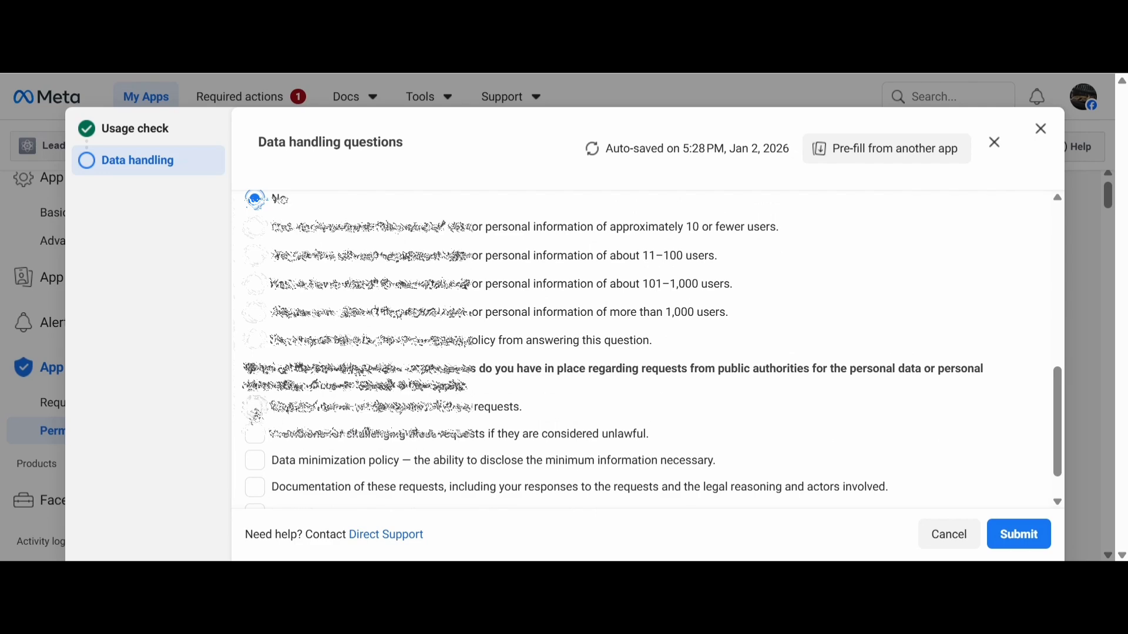
pyautogui.click(256, 408)
pyautogui.scroll(-1, 297, 429)
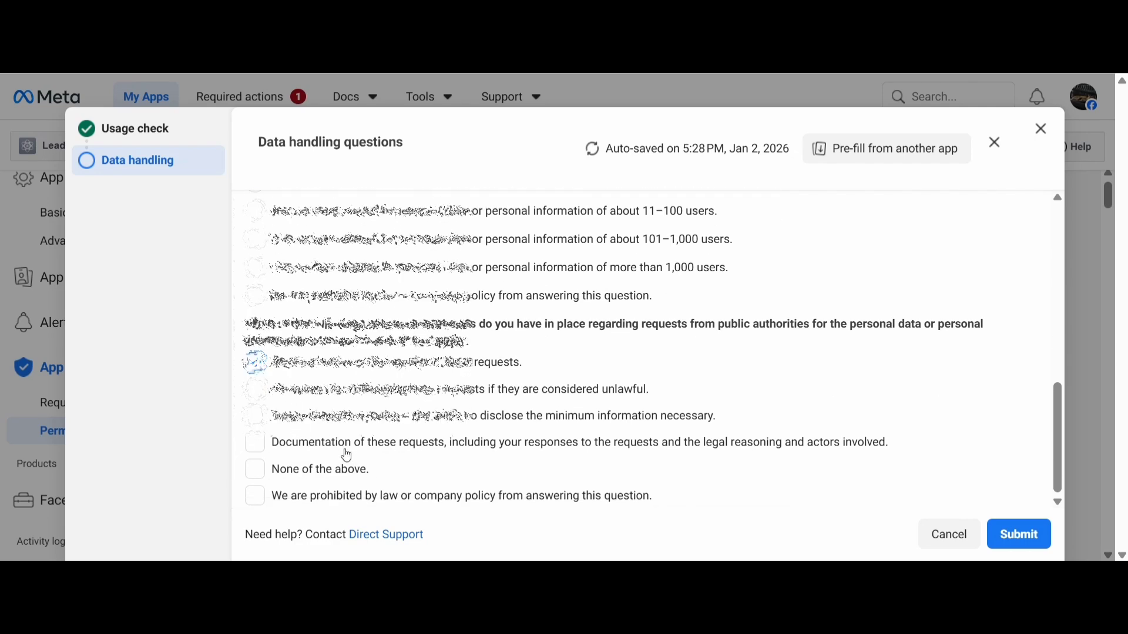
# Review and submit the data handling answers, and check the access level of public_profile in Permissions and Features
pyautogui.scroll(2, 536, 446)
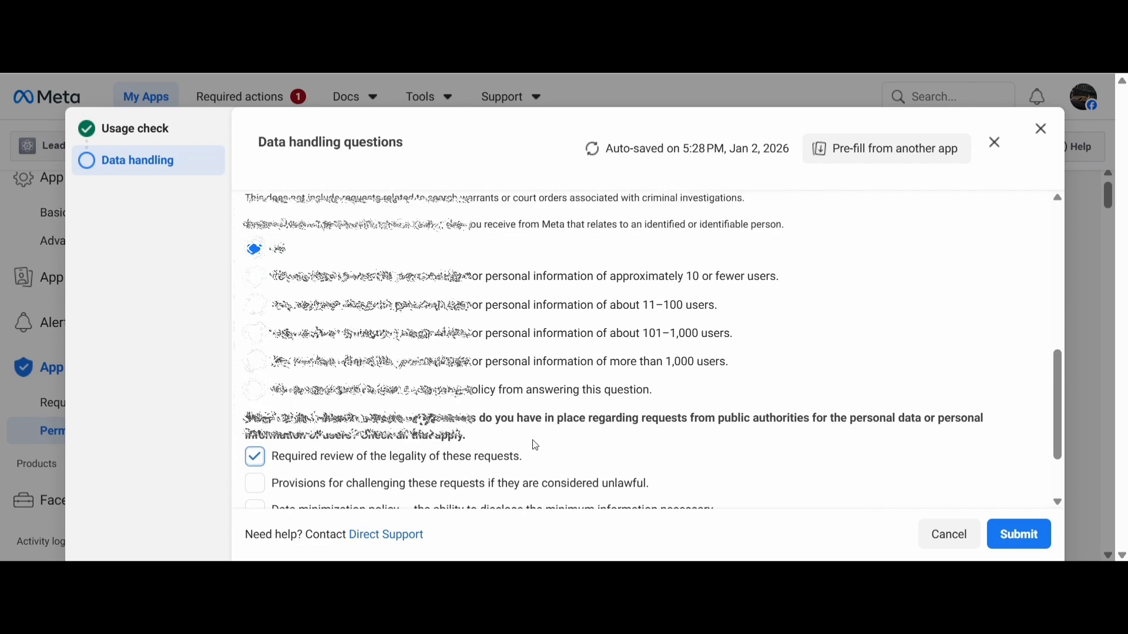
pyautogui.scroll(2, 536, 445)
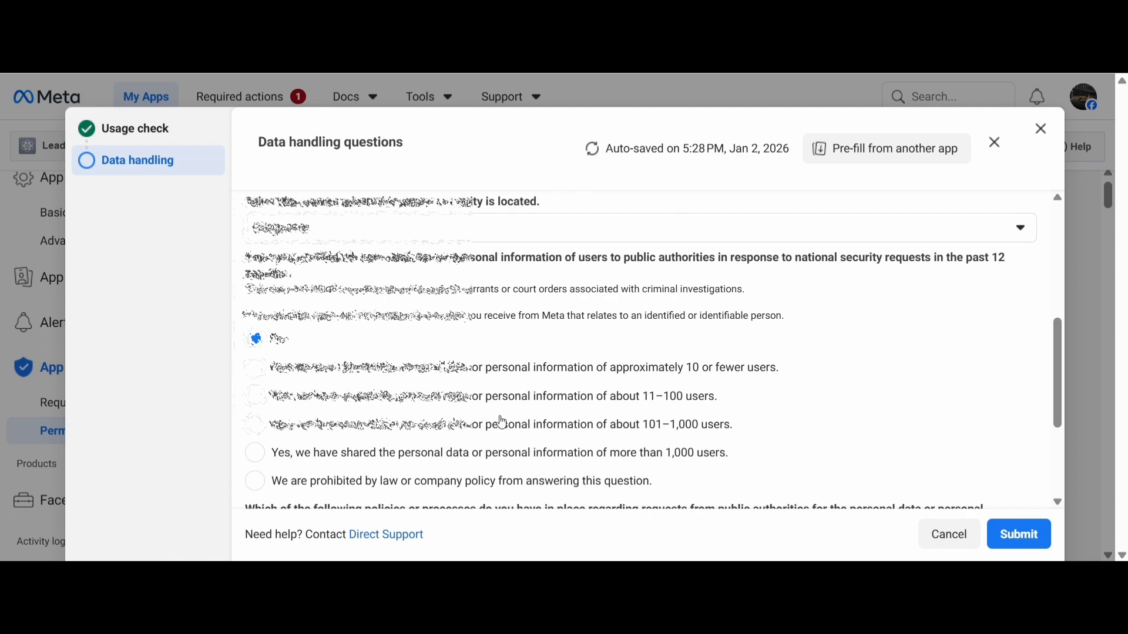
pyautogui.scroll(2, 456, 384)
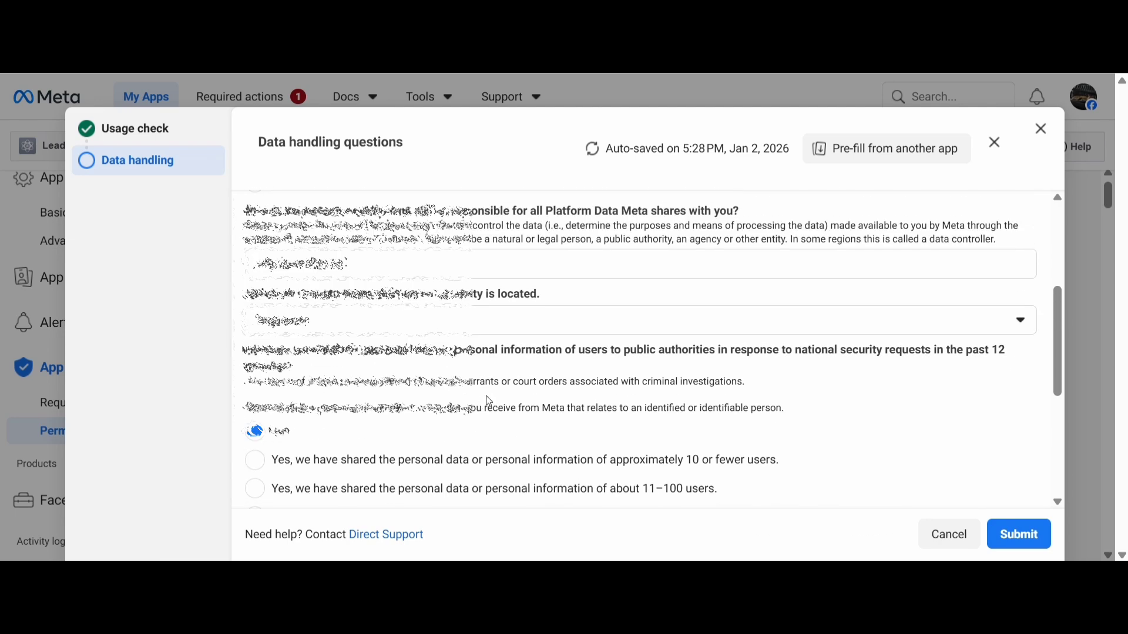
pyautogui.scroll(-1, 511, 456)
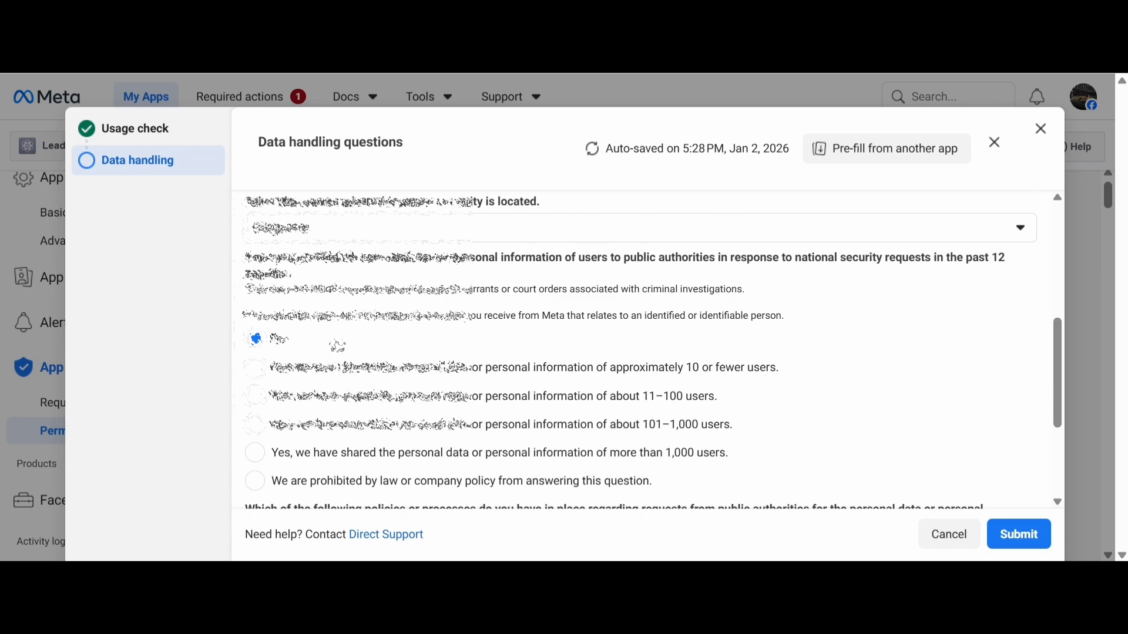
pyautogui.scroll(-3, 376, 375)
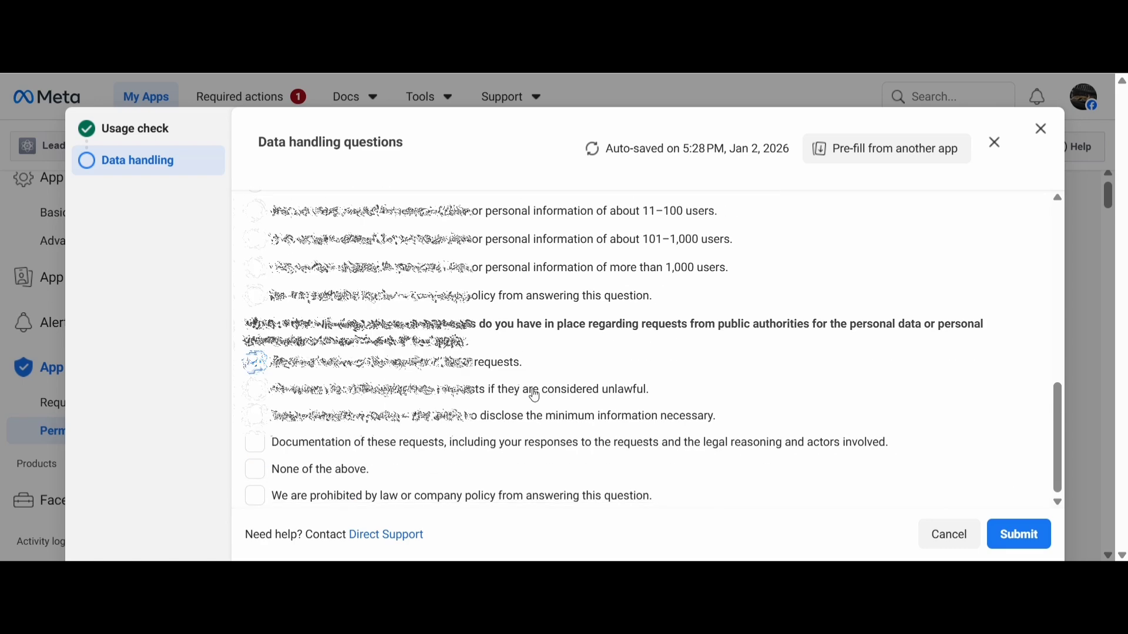
pyautogui.click(993, 539)
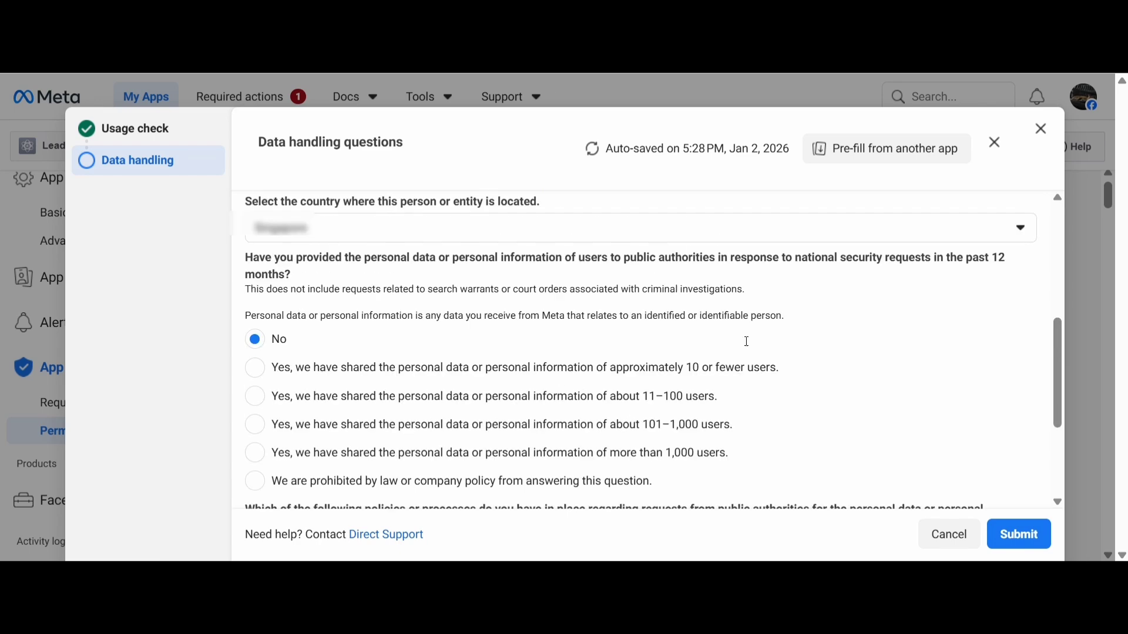
pyautogui.click(1018, 536)
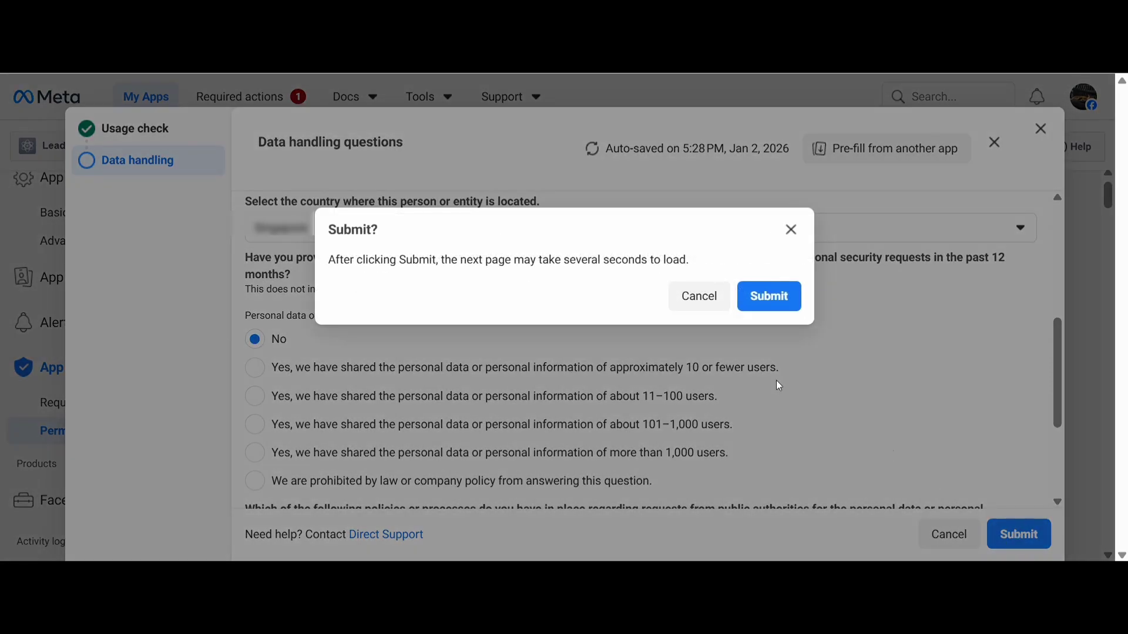
pyautogui.click(760, 304)
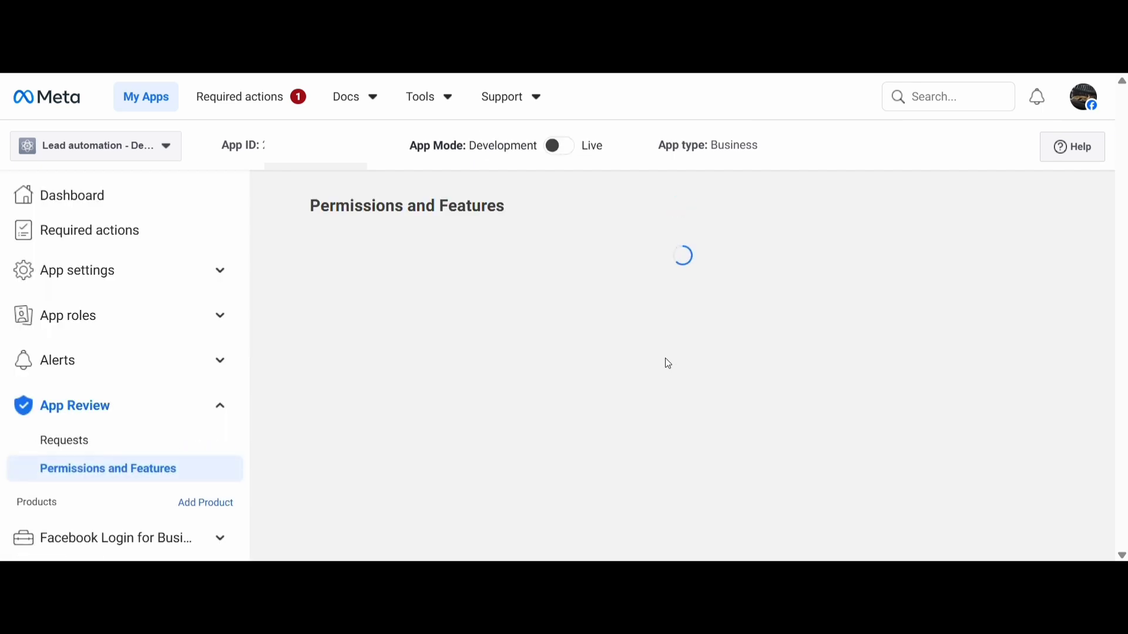
pyautogui.click(603, 312)
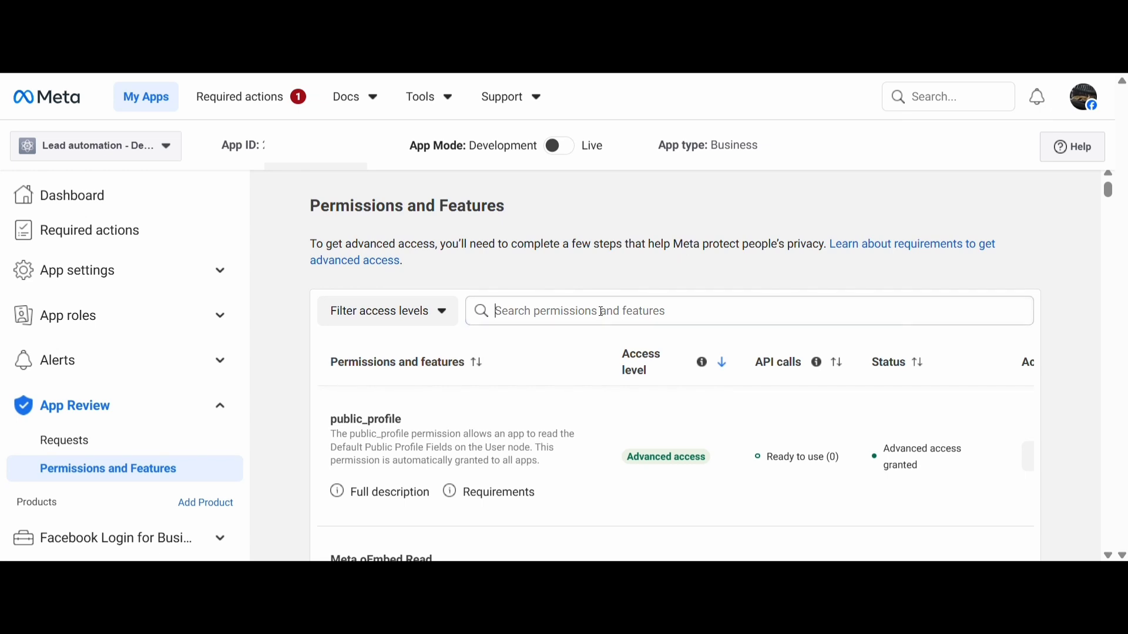
pyautogui.click(448, 424)
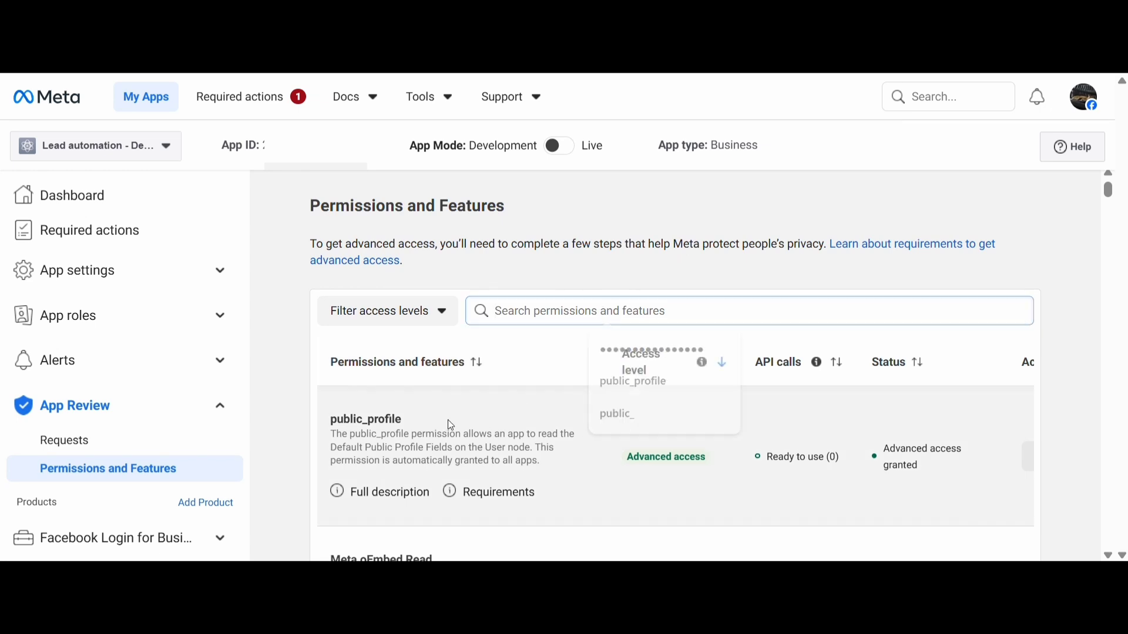
# Check the access level of public_profile, and check the app dashboard for outstanding required actions
pyautogui.doubleClick(345, 421)
pyautogui.moveTo(624, 462); pyautogui.dragTo(739, 458)
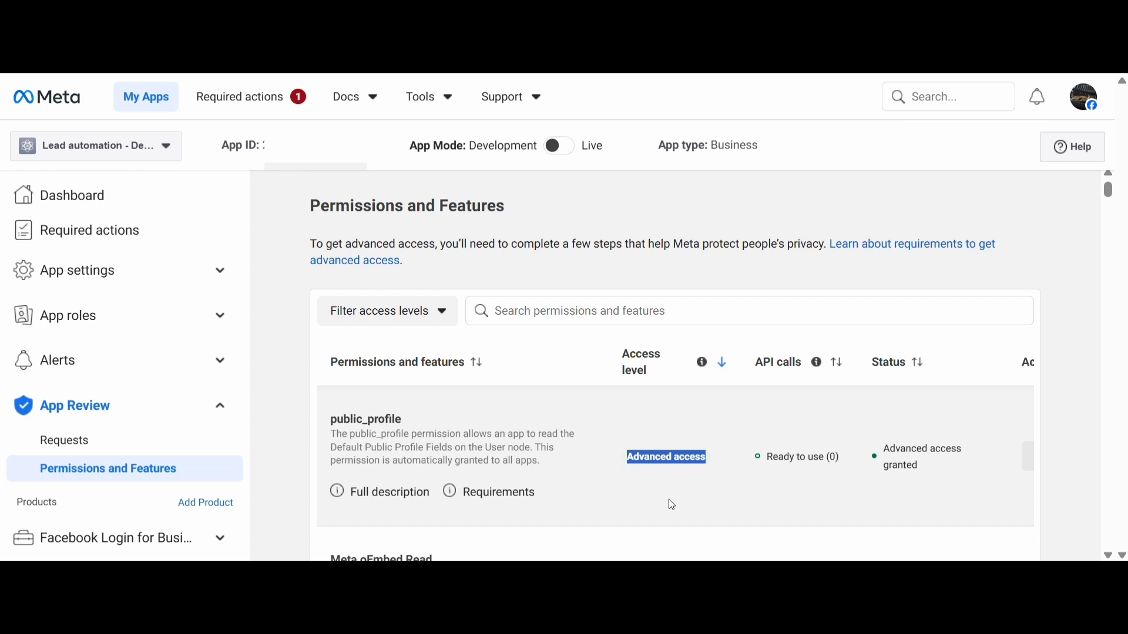
pyautogui.click(88, 276)
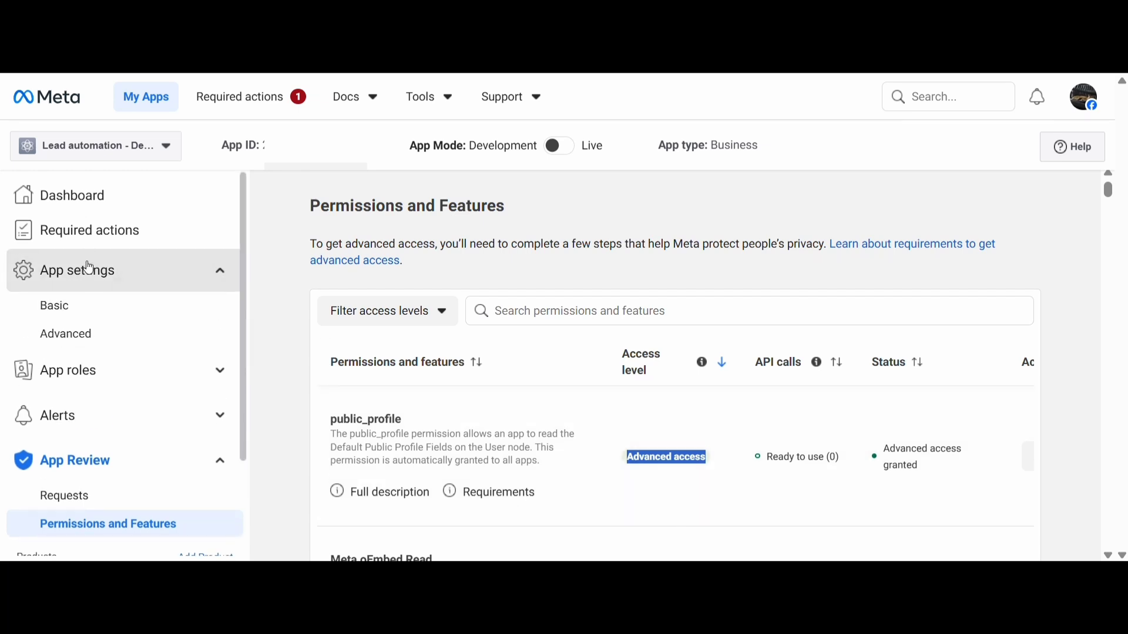
pyautogui.click(88, 205)
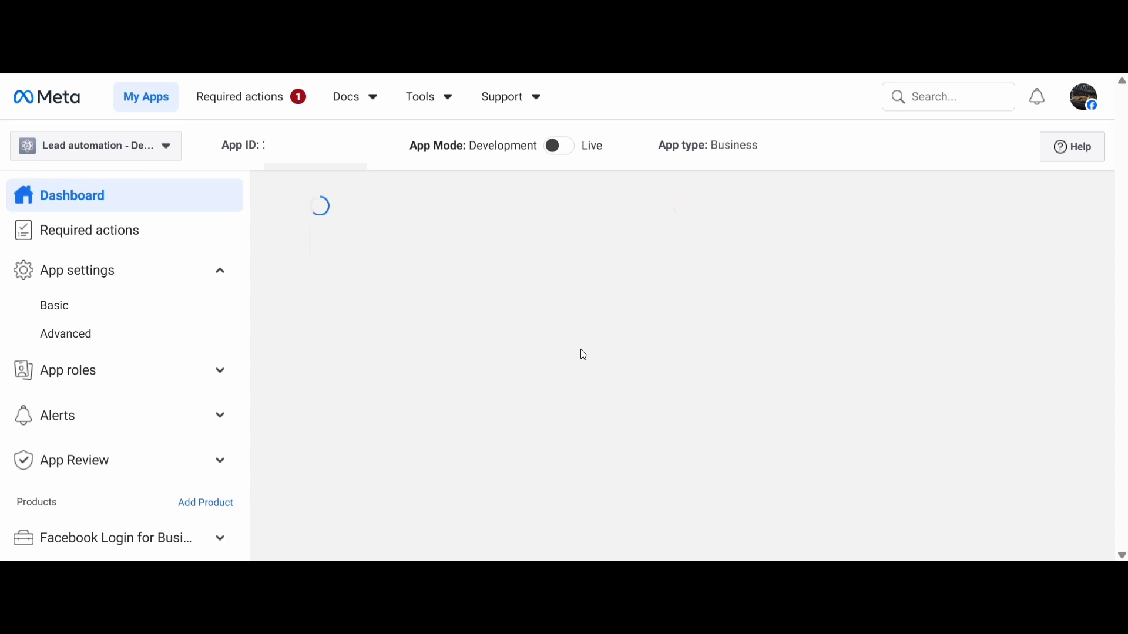
pyautogui.scroll(-4, 603, 439)
pyautogui.scroll(-12, 601, 438)
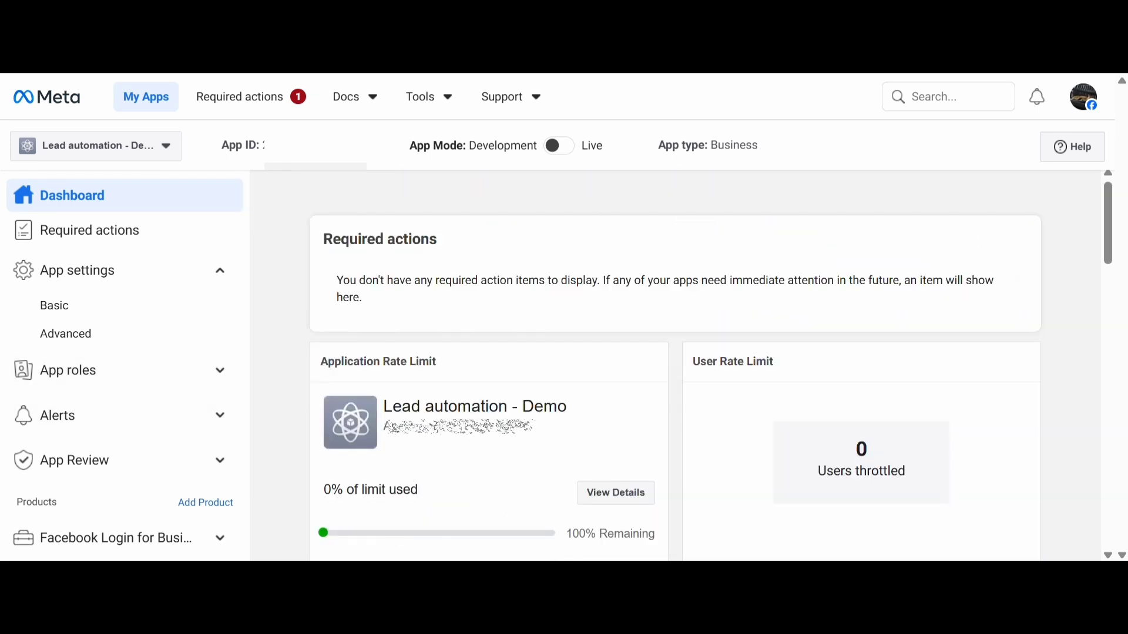
# Examine the Access verification status in the basic app settings to see whether the business is a verified Tech Provider
pyautogui.click(100, 308)
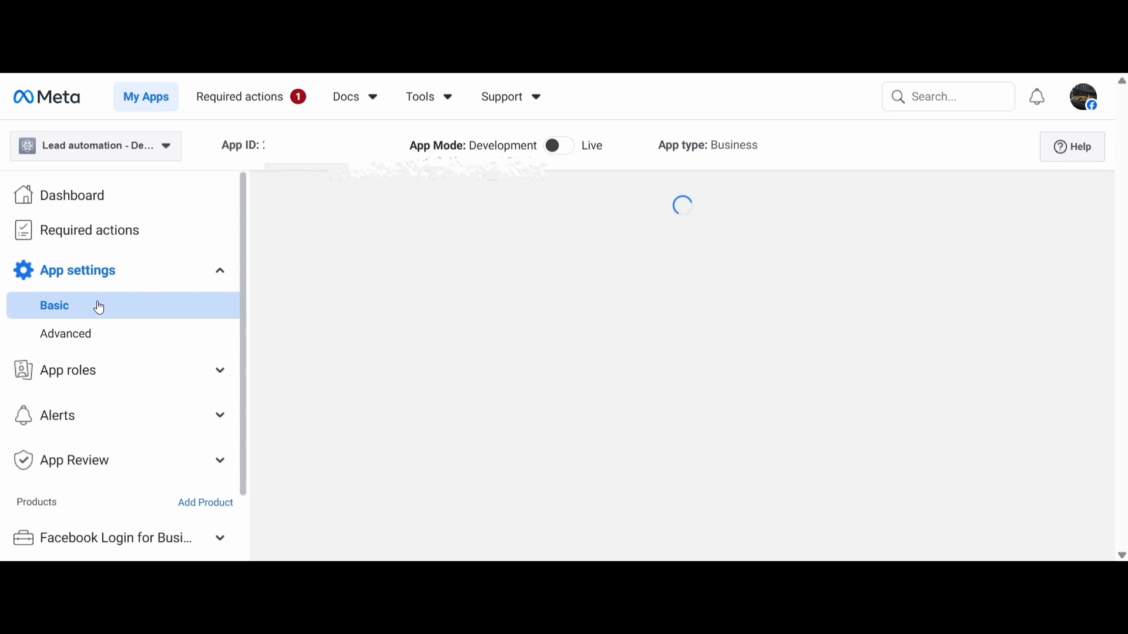
pyautogui.scroll(-10, 328, 368)
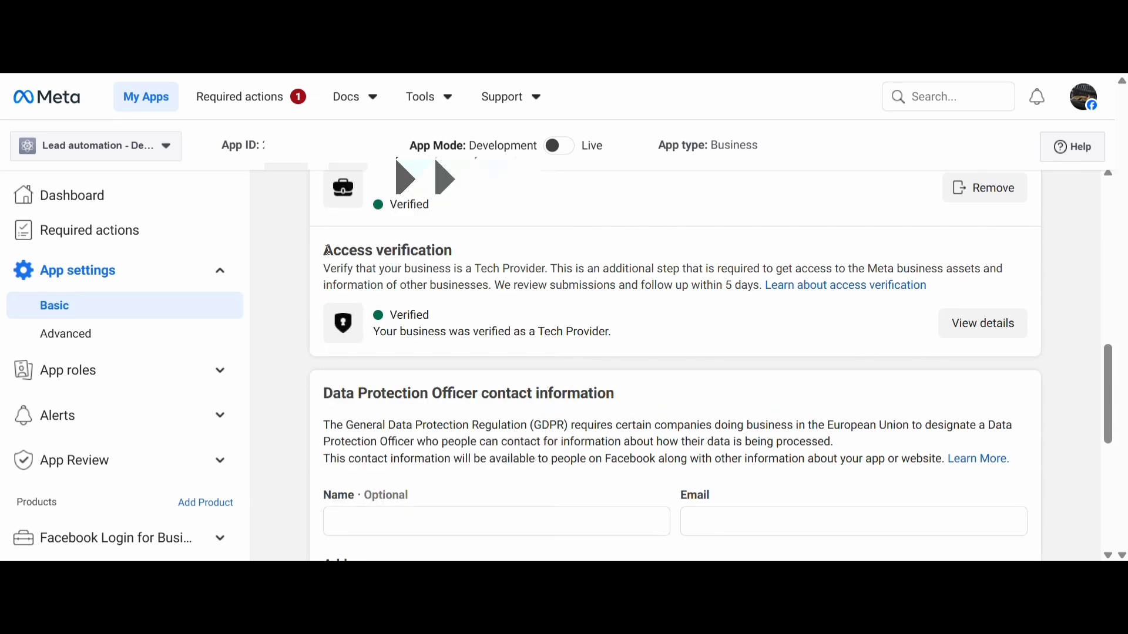
pyautogui.scroll(1, 326, 251)
pyautogui.scroll(-1, 322, 252)
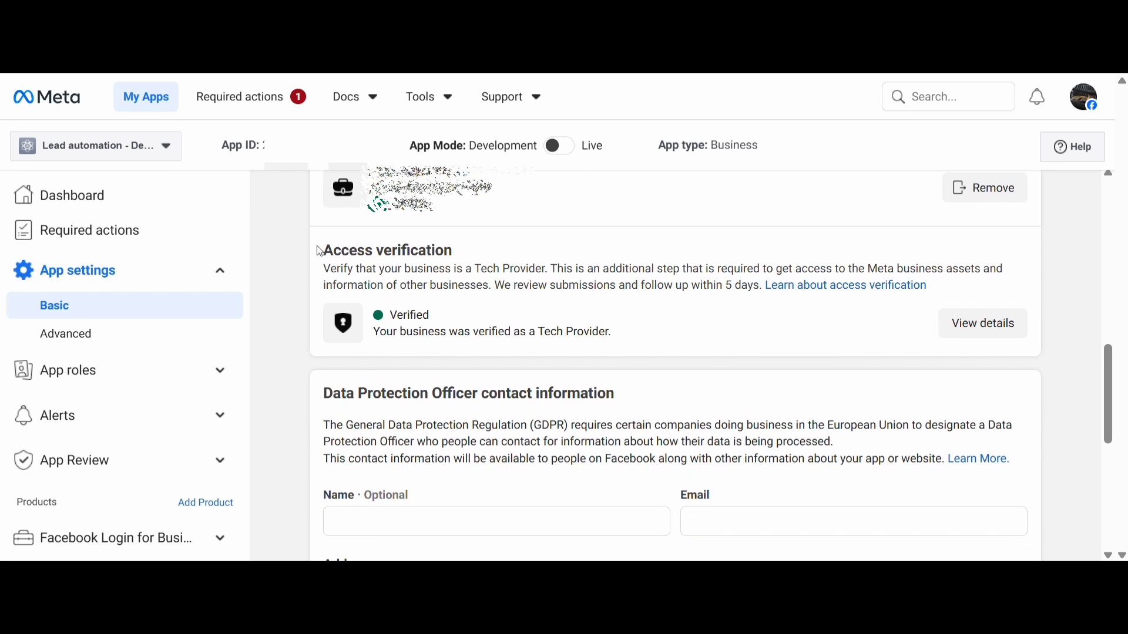
pyautogui.moveTo(322, 252); pyautogui.dragTo(610, 347)
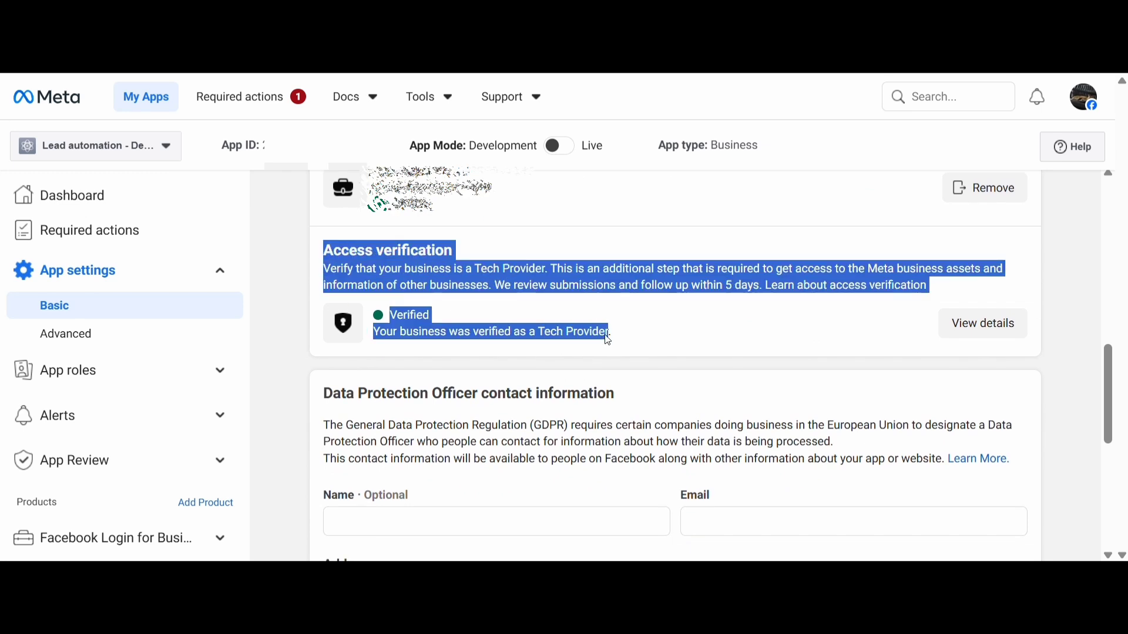
pyautogui.click(403, 336)
pyautogui.moveTo(387, 336); pyautogui.dragTo(613, 347)
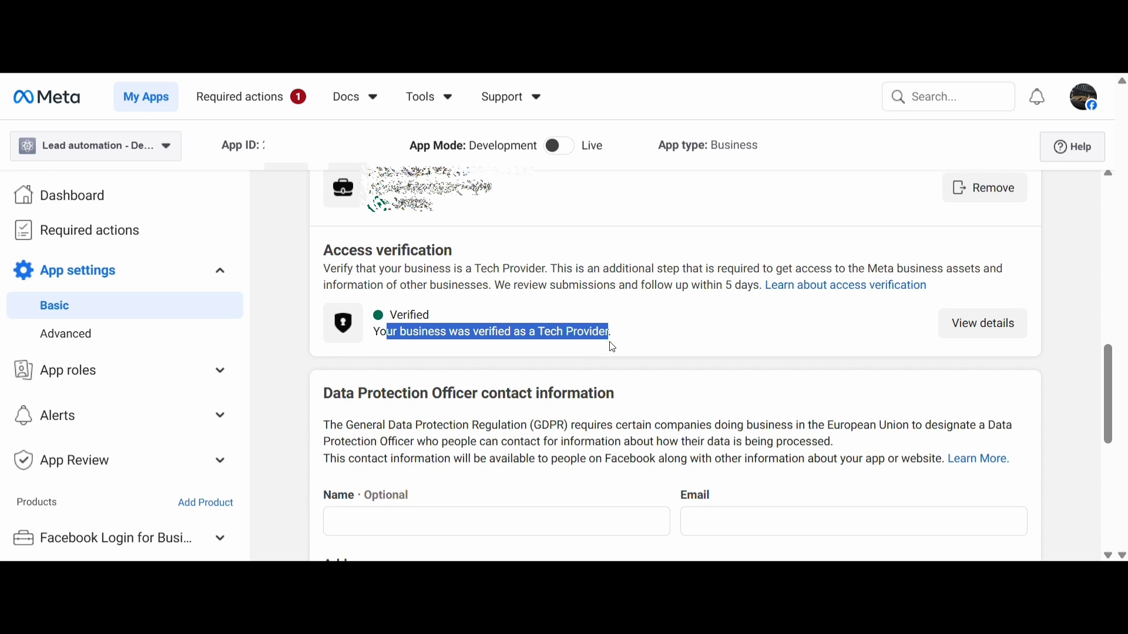
pyautogui.click(403, 338)
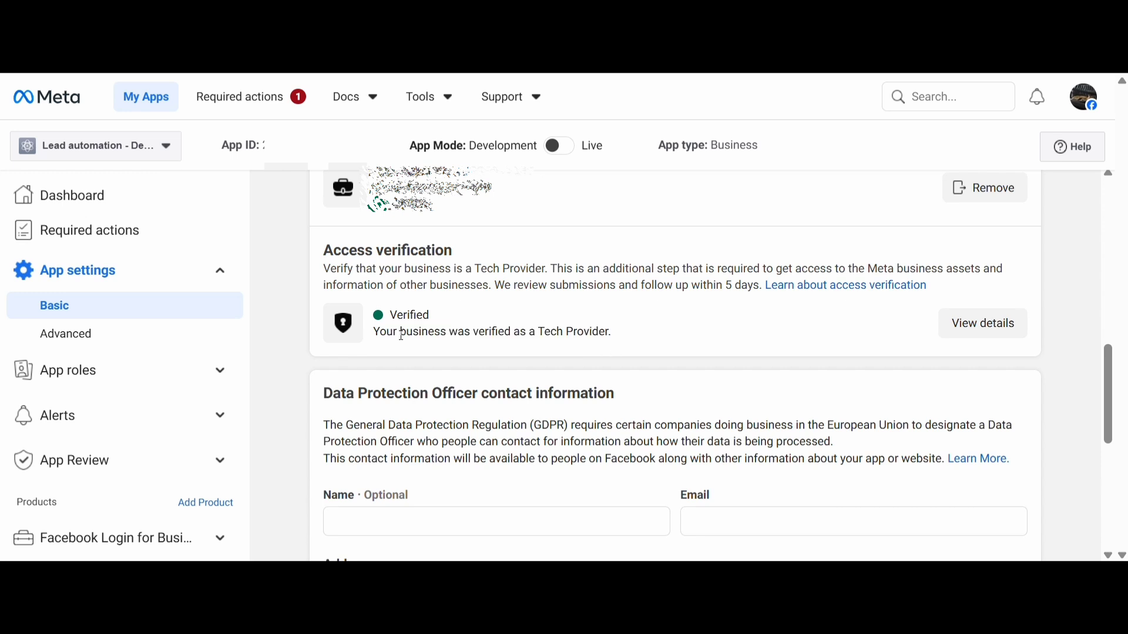
pyautogui.moveTo(403, 338); pyautogui.dragTo(618, 336)
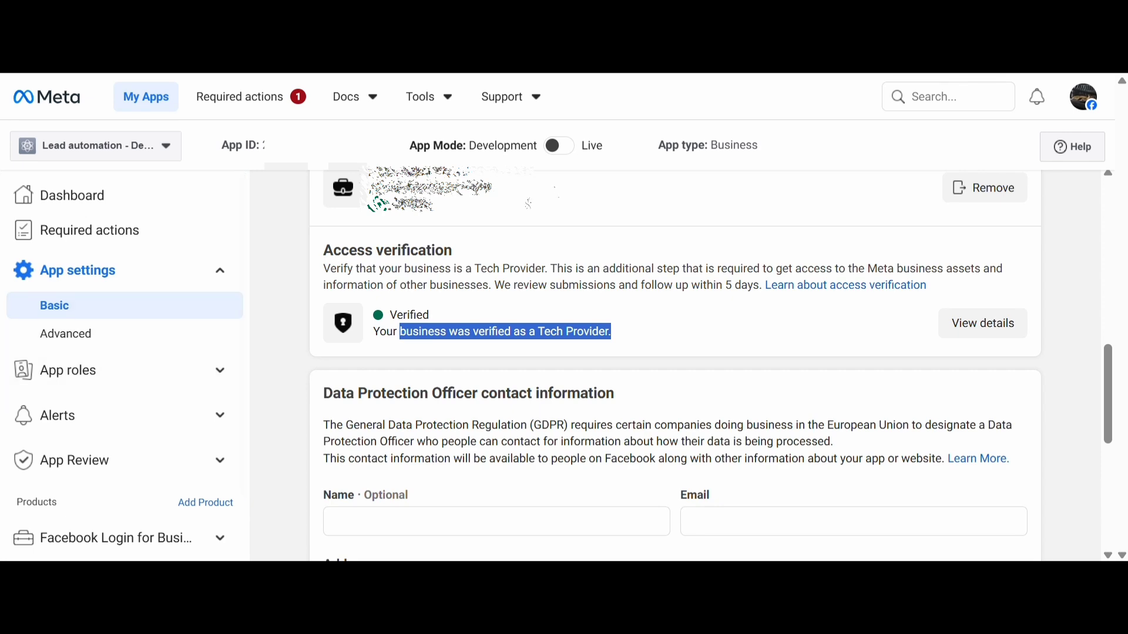
# Try to switch the app to Live mode and request the data access renewal assessment
pyautogui.click(564, 150)
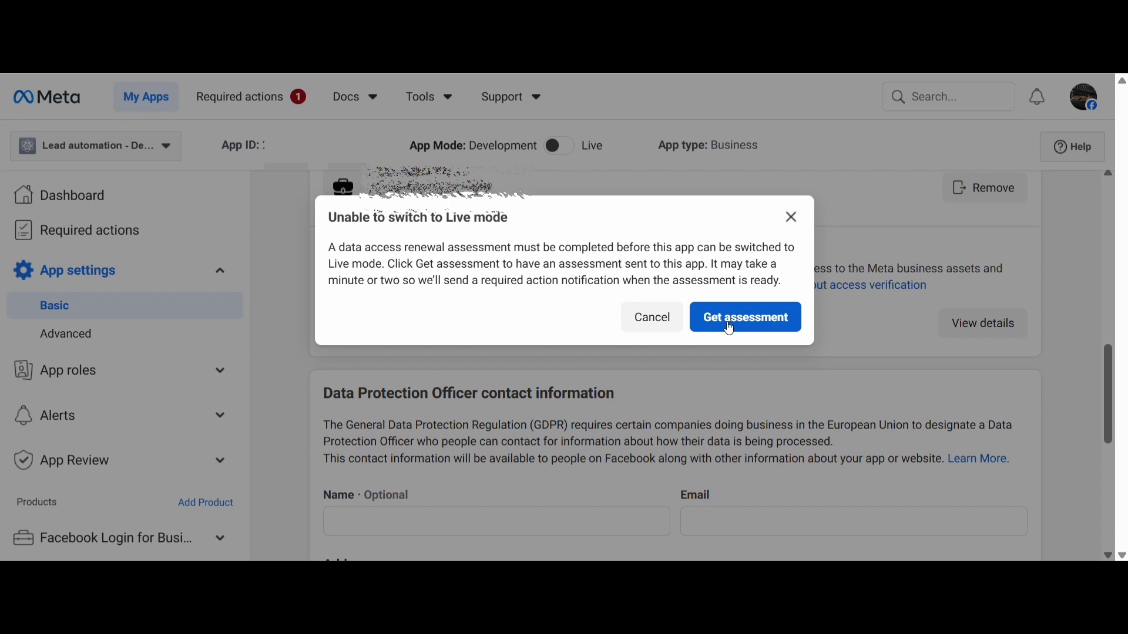
pyautogui.click(730, 327)
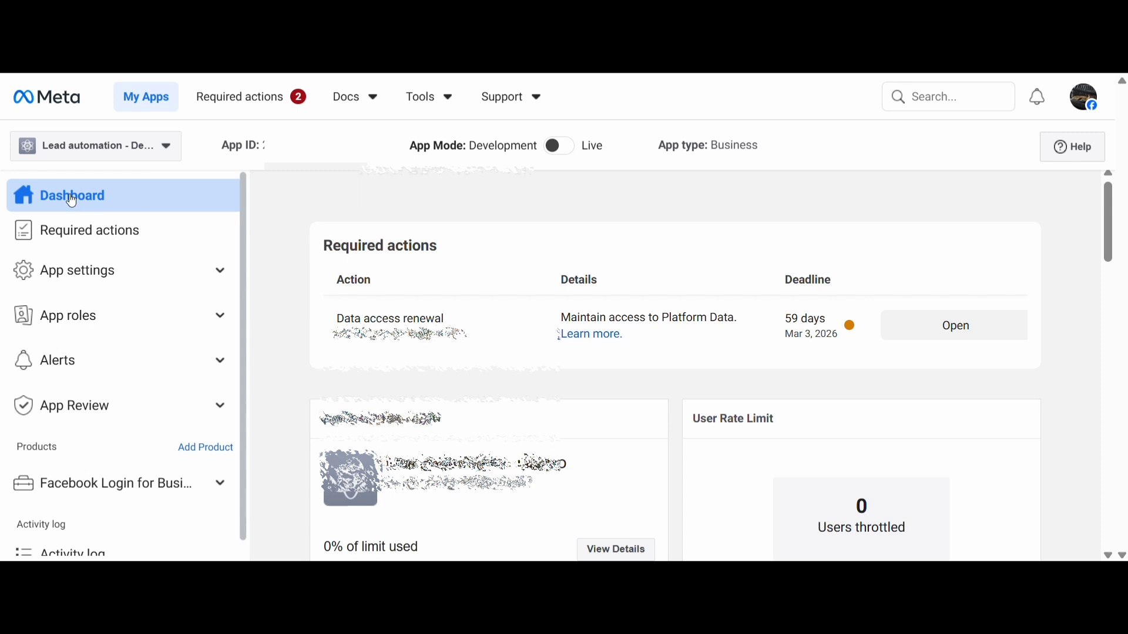
# Read the details of the Data access renewal required action and start the renewal from the app dashboard
pyautogui.click(79, 229)
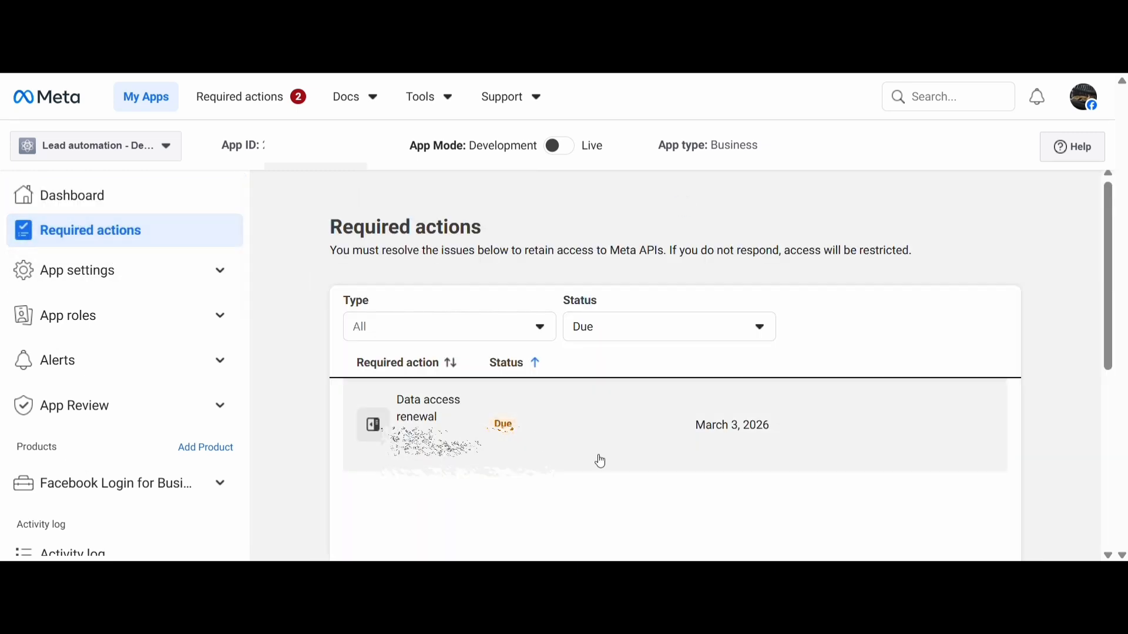
pyautogui.click(627, 435)
pyautogui.scroll(-2, 668, 439)
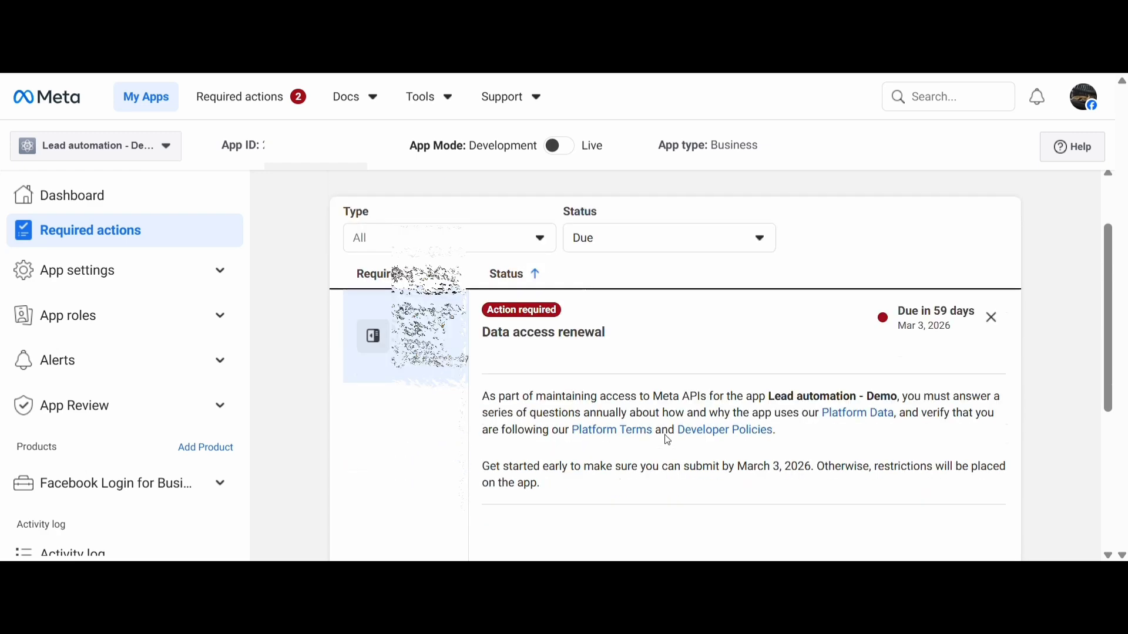
pyautogui.scroll(1, 668, 441)
pyautogui.scroll(2, 666, 441)
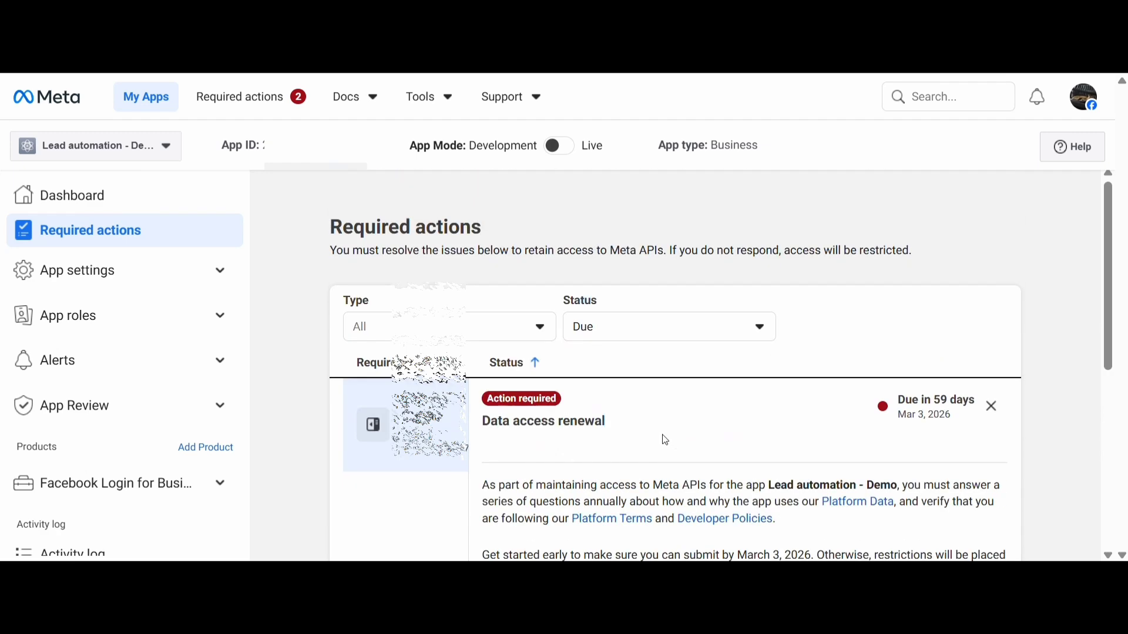
pyautogui.click(87, 193)
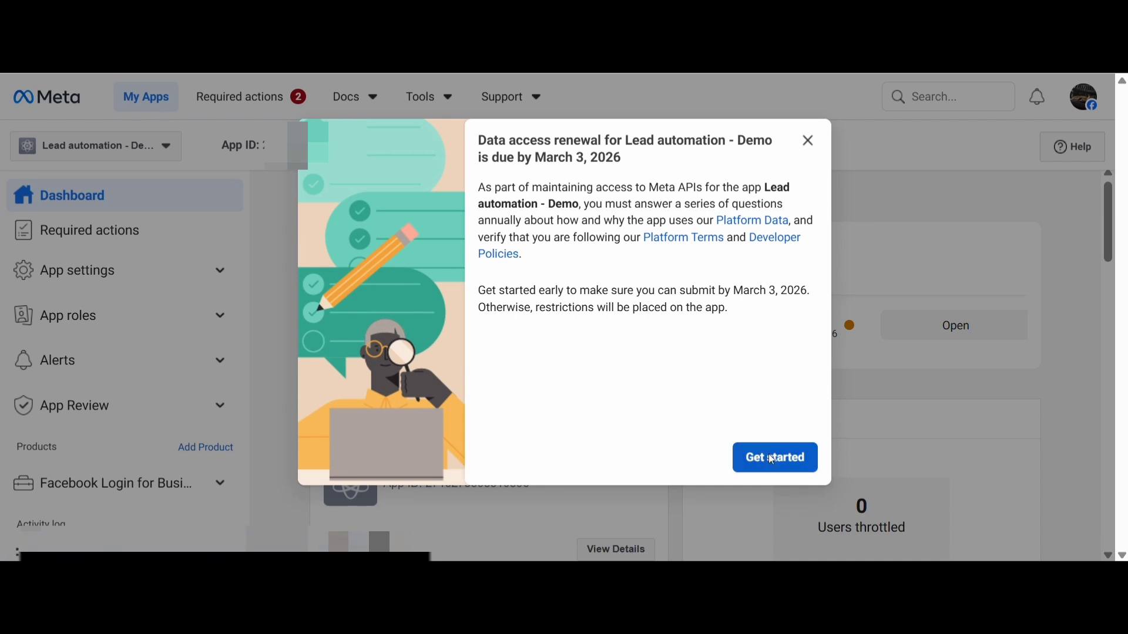
pyautogui.click(781, 462)
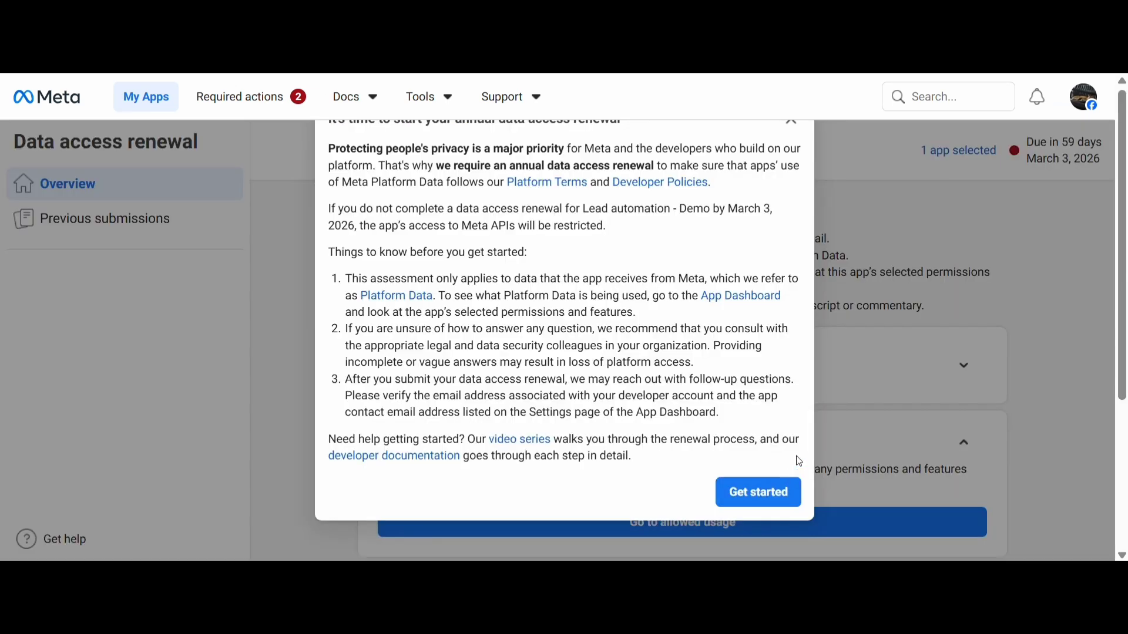
pyautogui.click(760, 497)
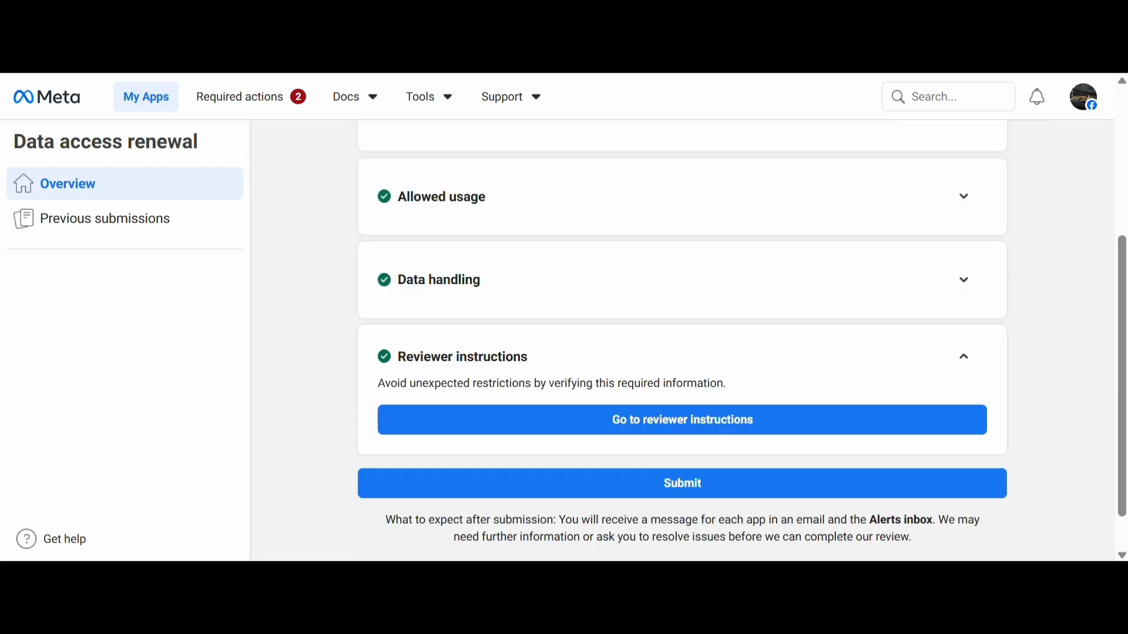
# Review the sections of the data access renewal, certify that the answers are true, and submit it
pyautogui.scroll(3, 536, 237)
pyautogui.scroll(-2, 551, 308)
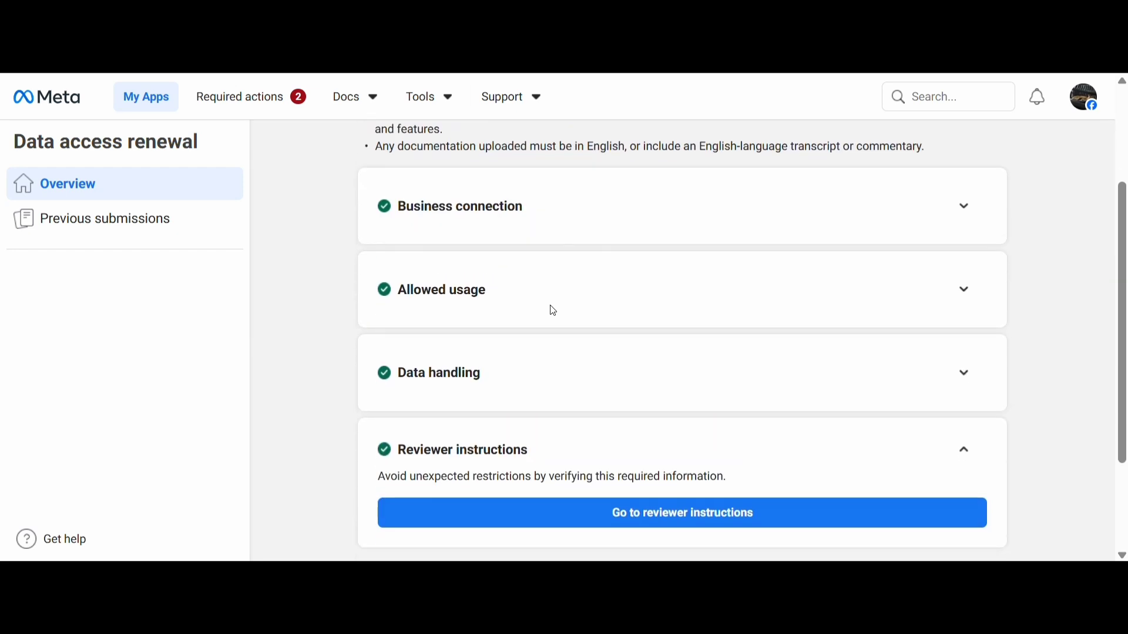
pyautogui.scroll(-2, 553, 311)
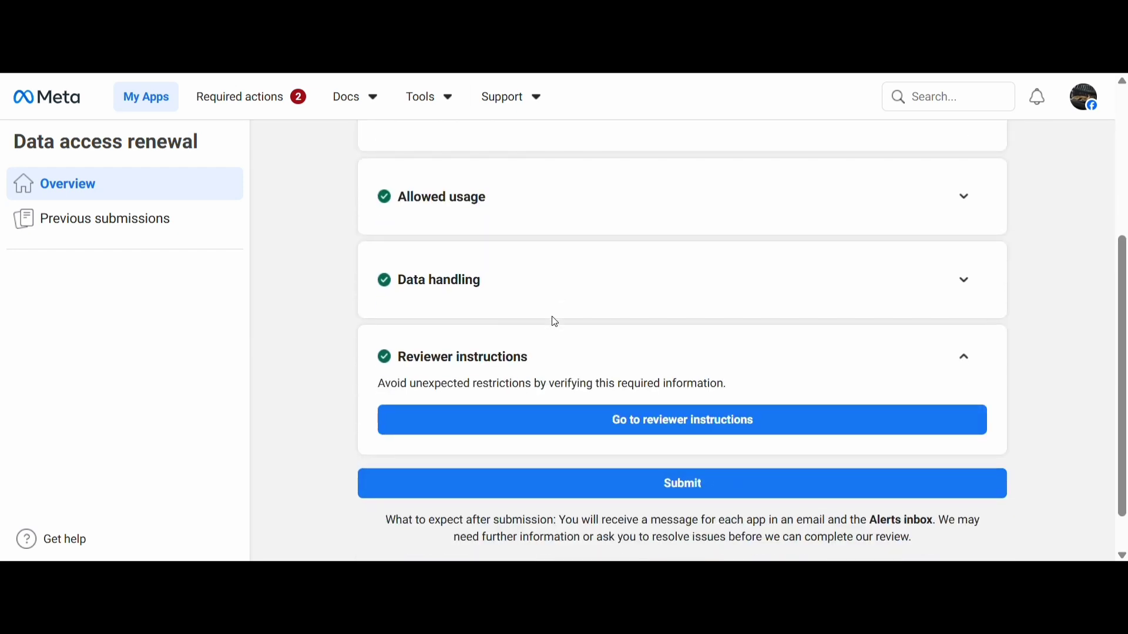
pyautogui.scroll(-1, 559, 335)
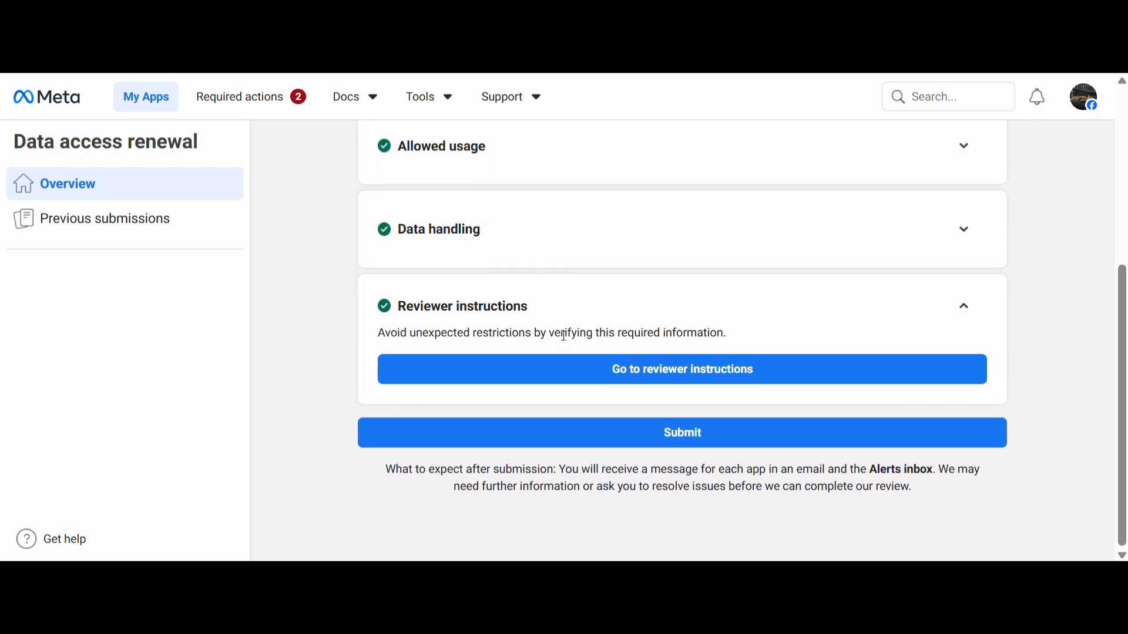
pyautogui.click(682, 438)
pyautogui.click(337, 285)
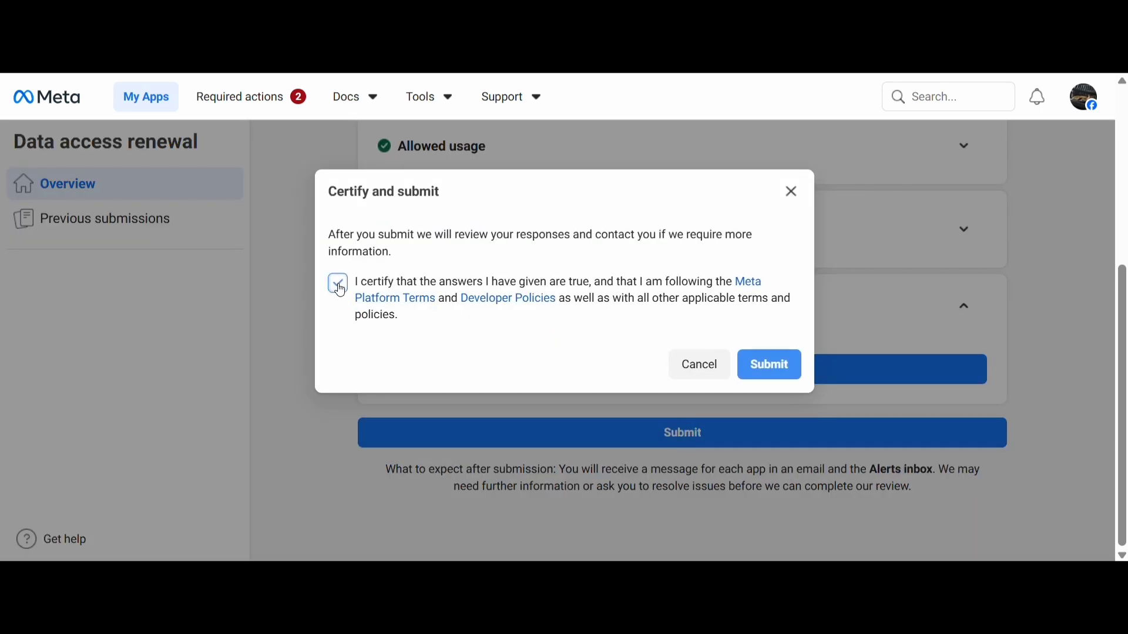
pyautogui.click(751, 366)
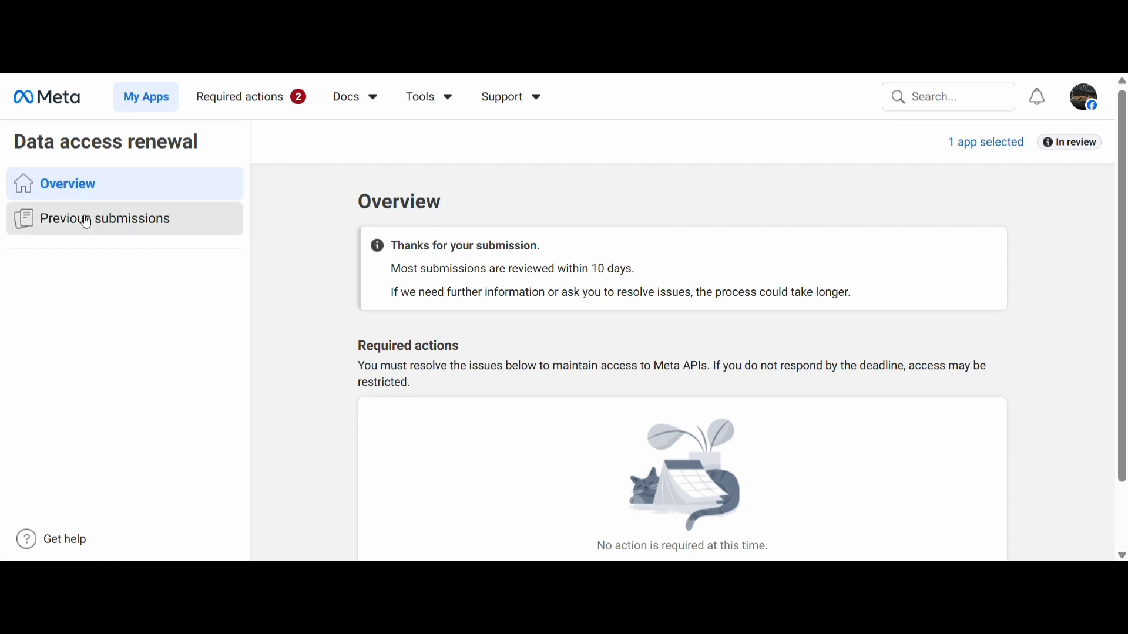
# Reopen the Lead automation - Demo app from the app list and try to switch it to Live mode
pyautogui.click(156, 103)
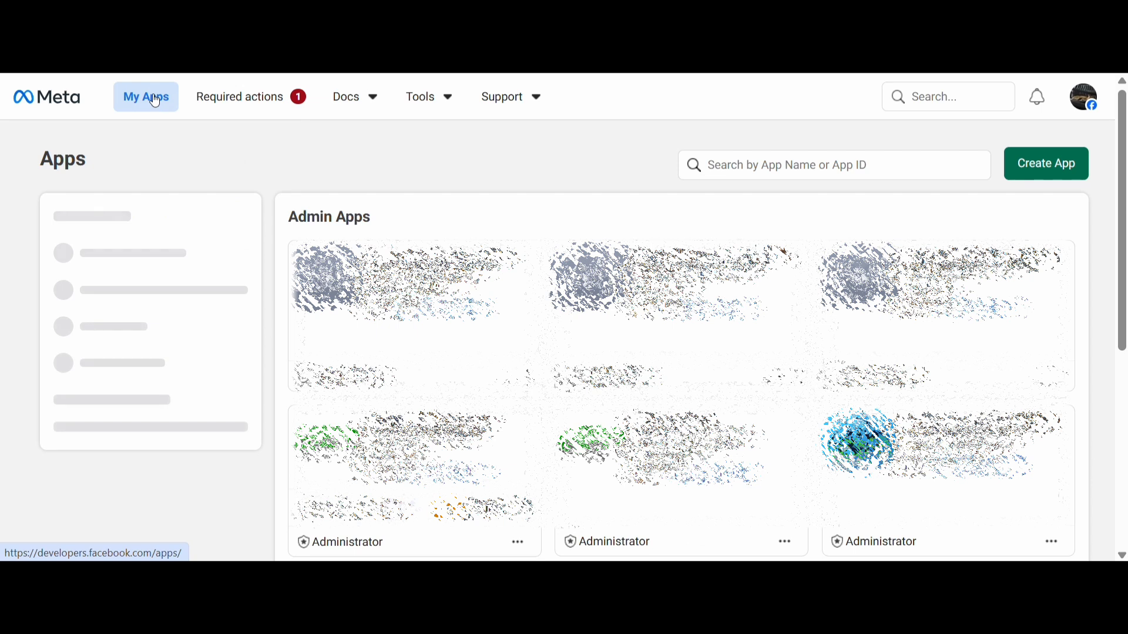
pyautogui.click(325, 291)
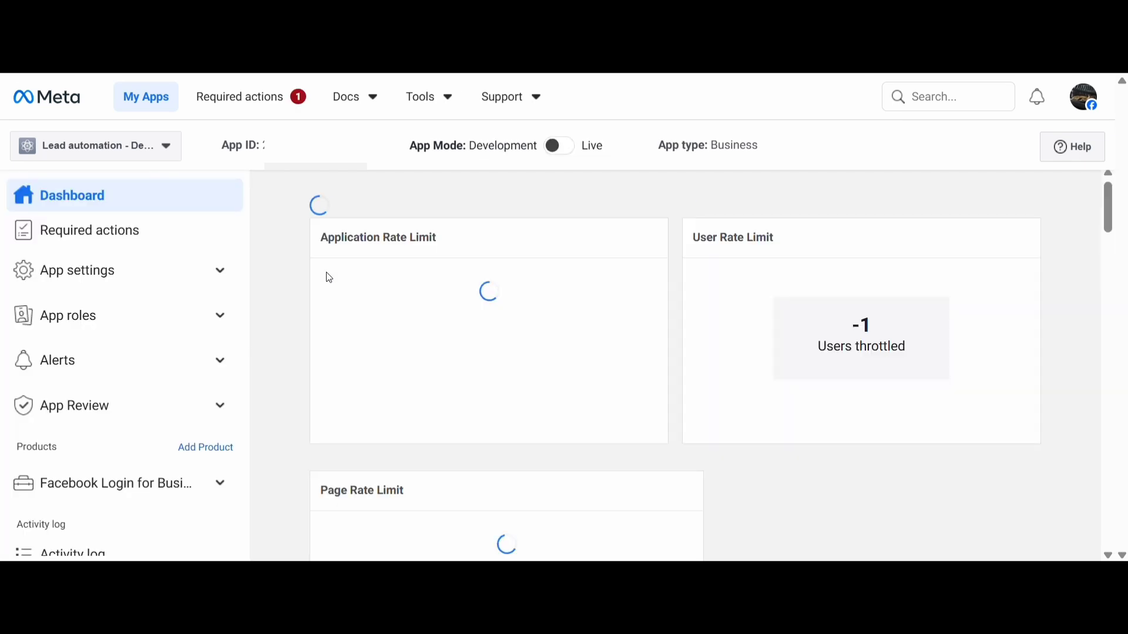
pyautogui.click(565, 154)
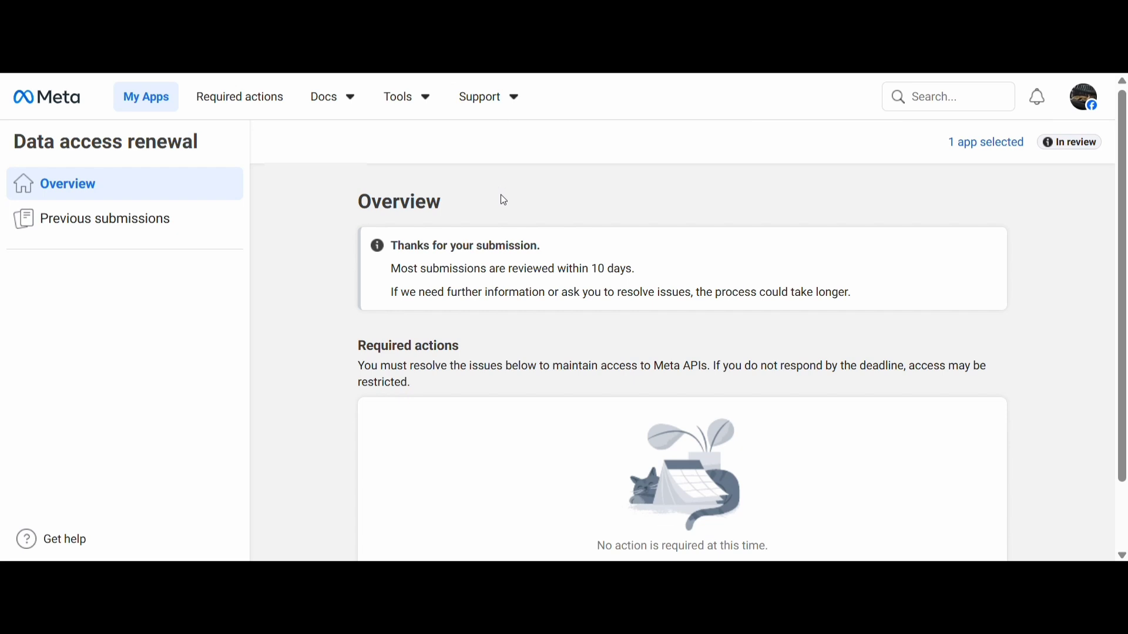
# Check the expected review time for the data access renewal submission and return to the app list
pyautogui.moveTo(391, 268); pyautogui.dragTo(654, 271)
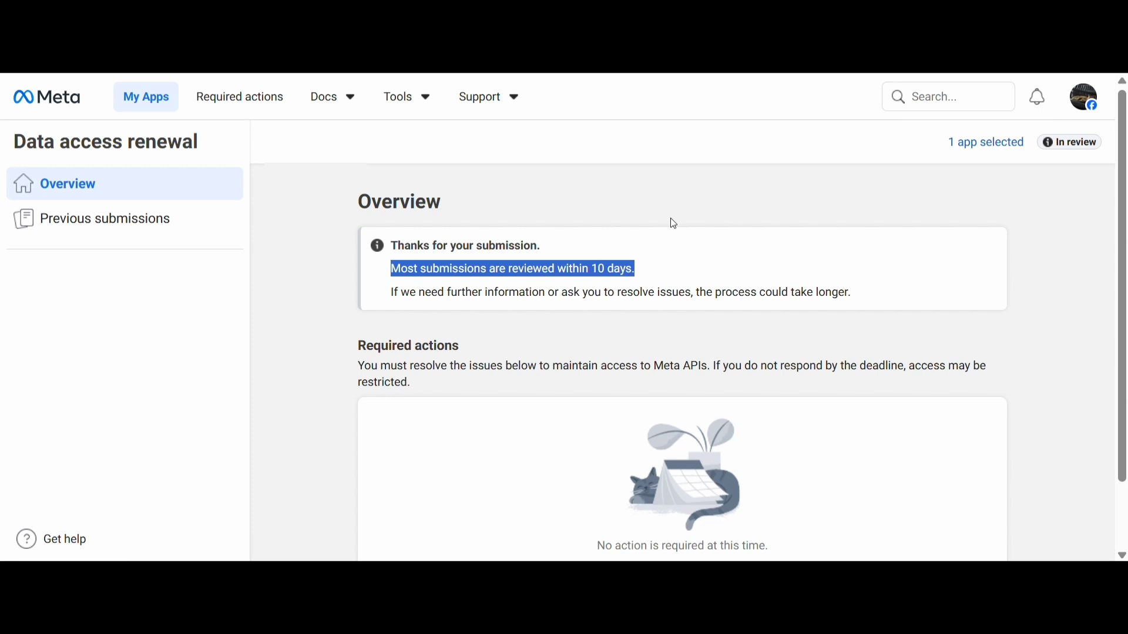
pyautogui.click(137, 102)
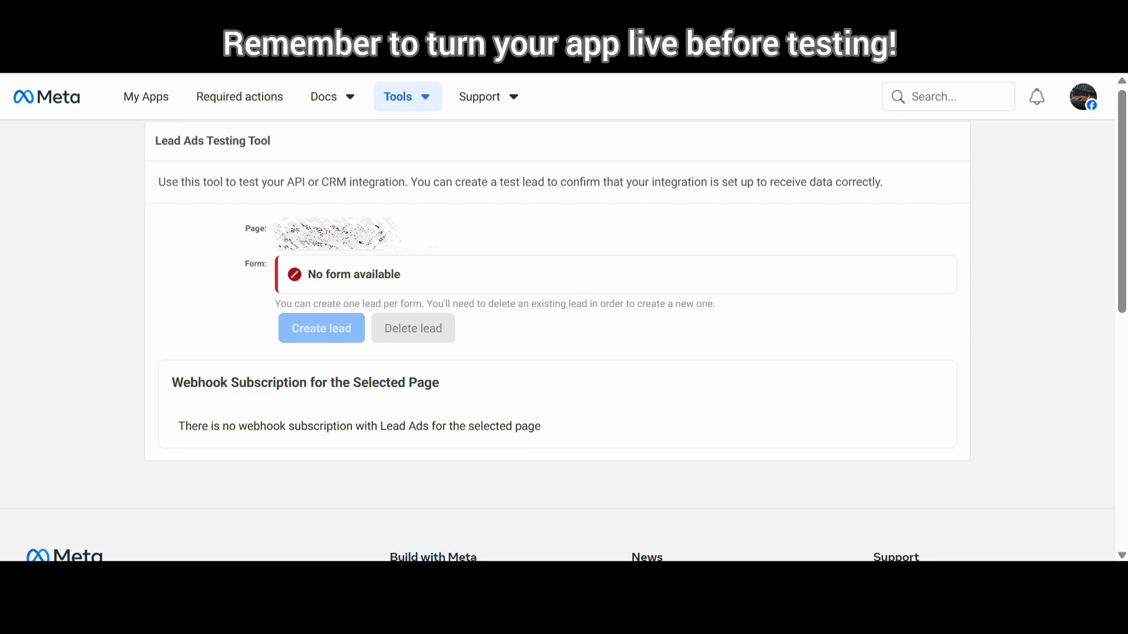
# Select the Facebook page to test in the Lead Ads Testing Tool and look at the available product options
pyautogui.click(353, 235)
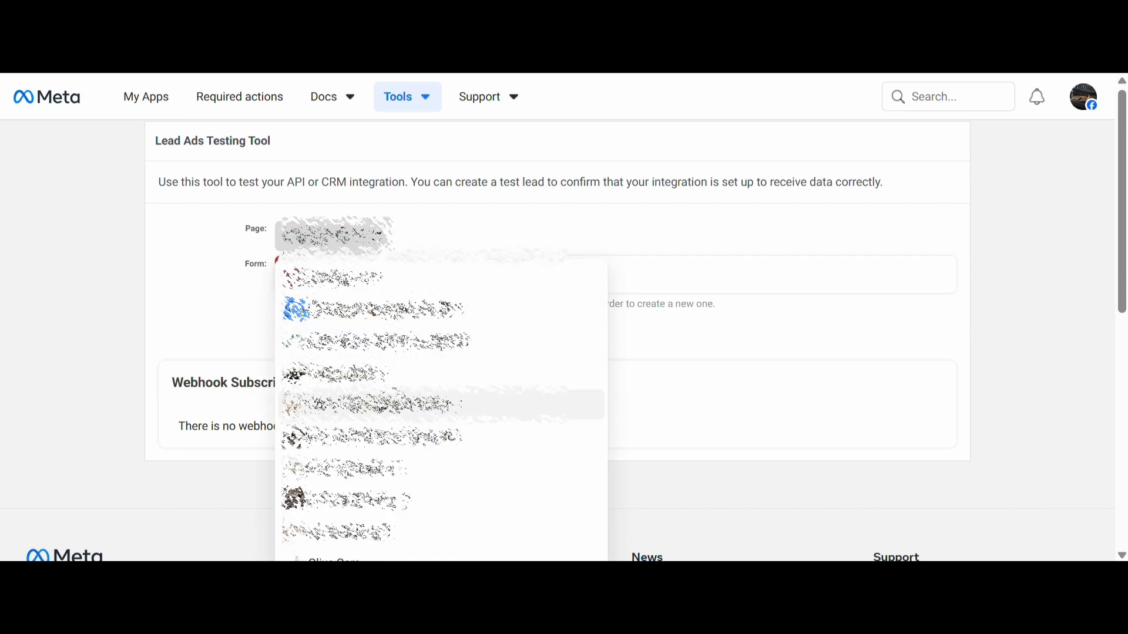
pyautogui.scroll(-2, 358, 470)
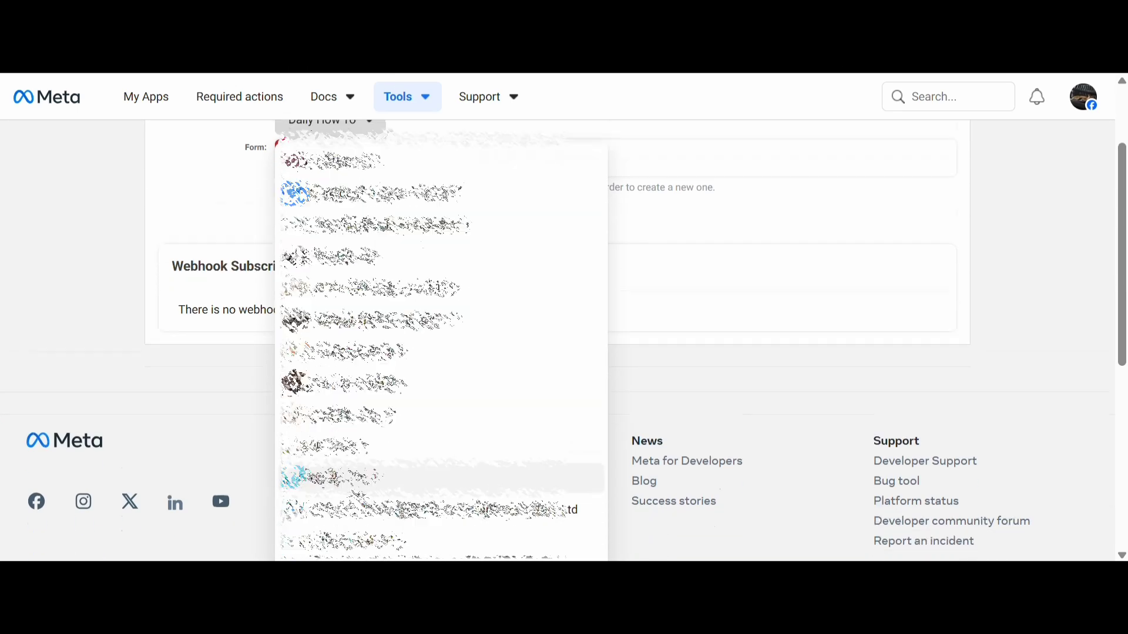
pyautogui.click(355, 476)
pyautogui.scroll(3, 349, 411)
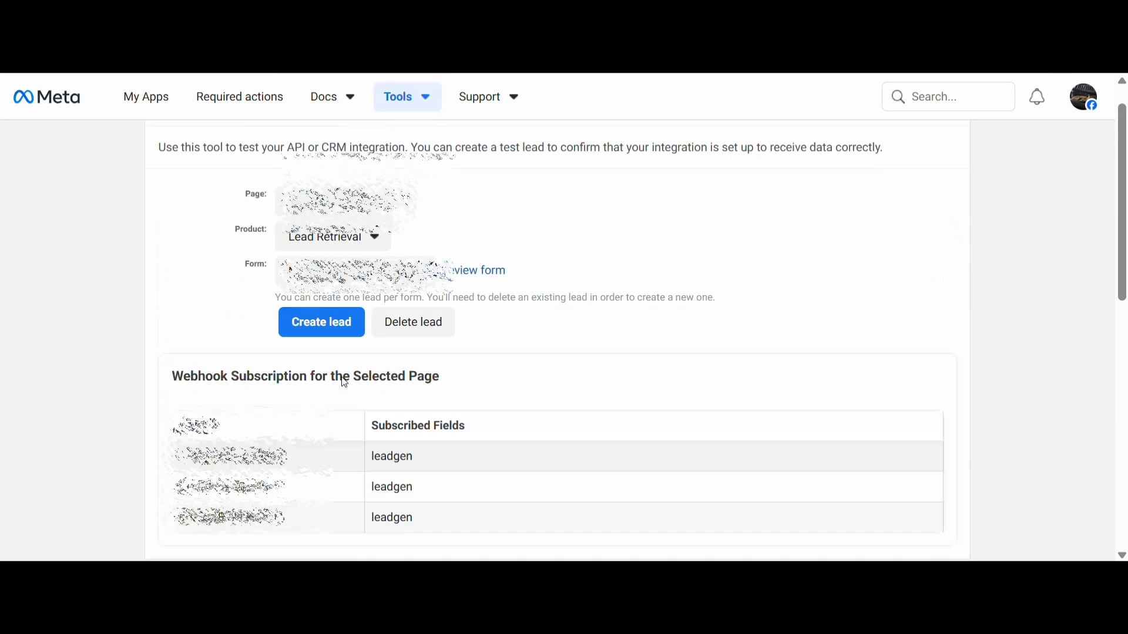
pyautogui.click(343, 240)
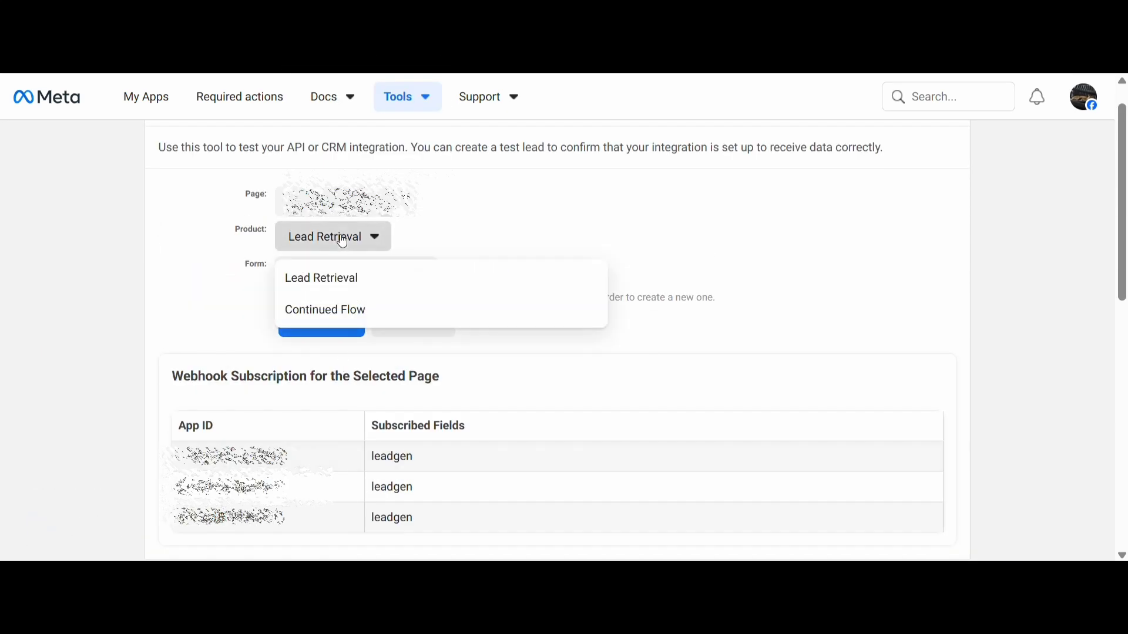
pyautogui.click(459, 222)
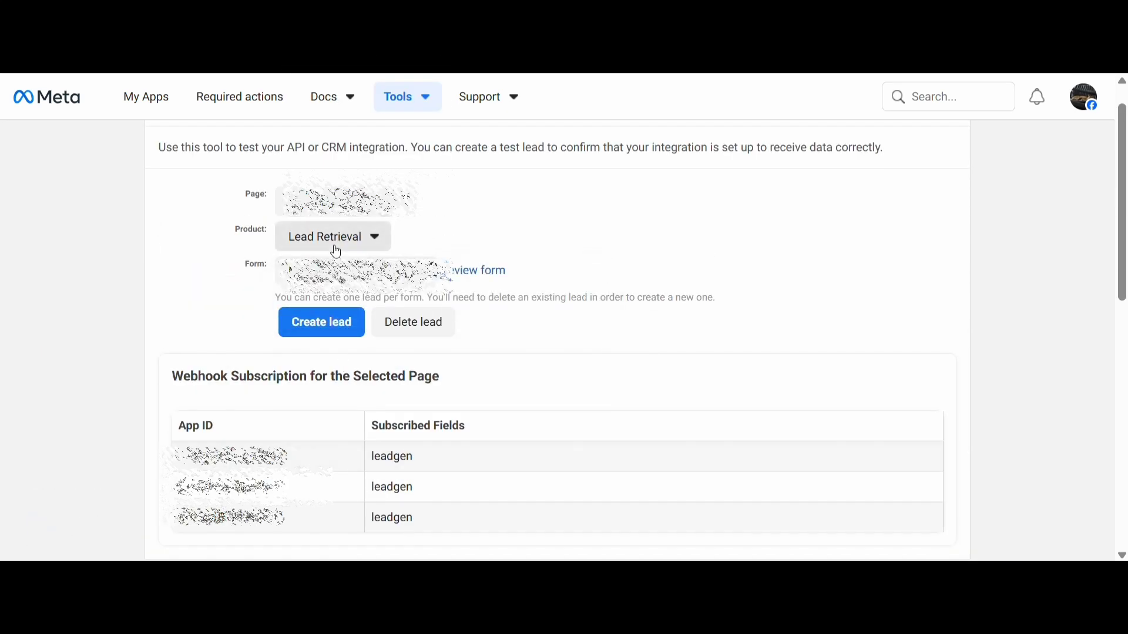
# Choose the lead form for the selected page and create a test lead with it
pyautogui.click(290, 269)
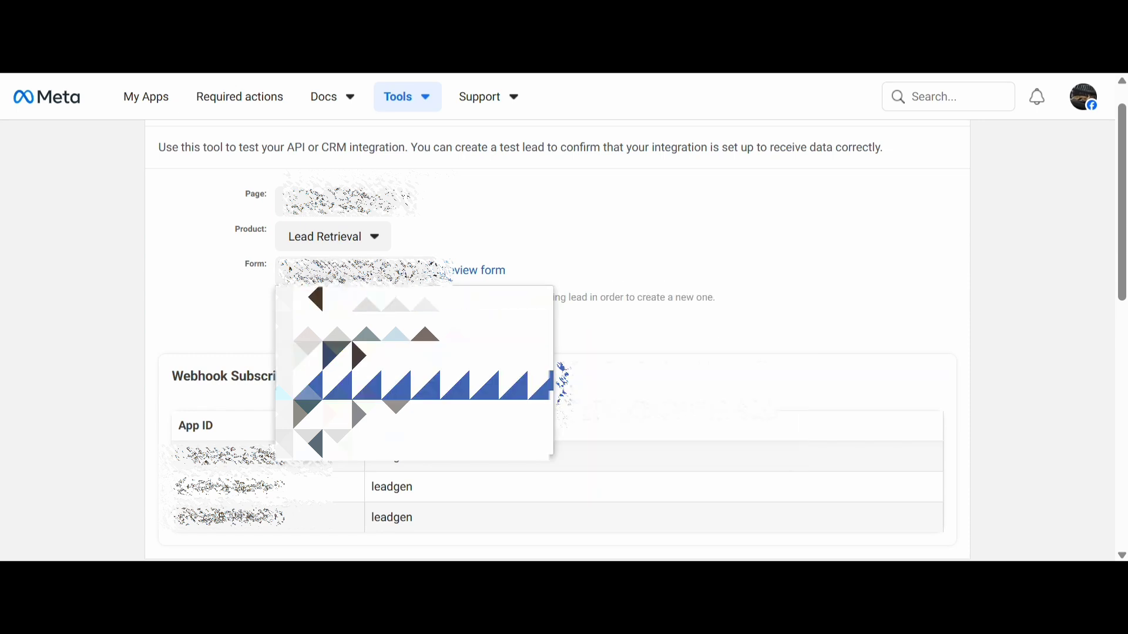
pyautogui.moveTo(350, 387)
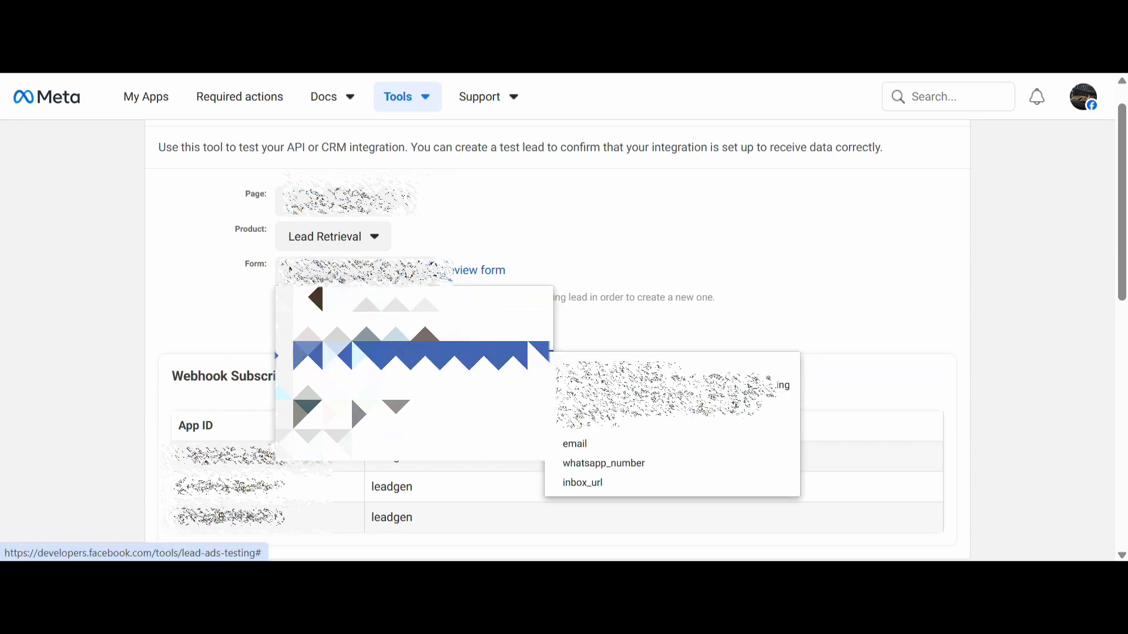
pyautogui.click(335, 389)
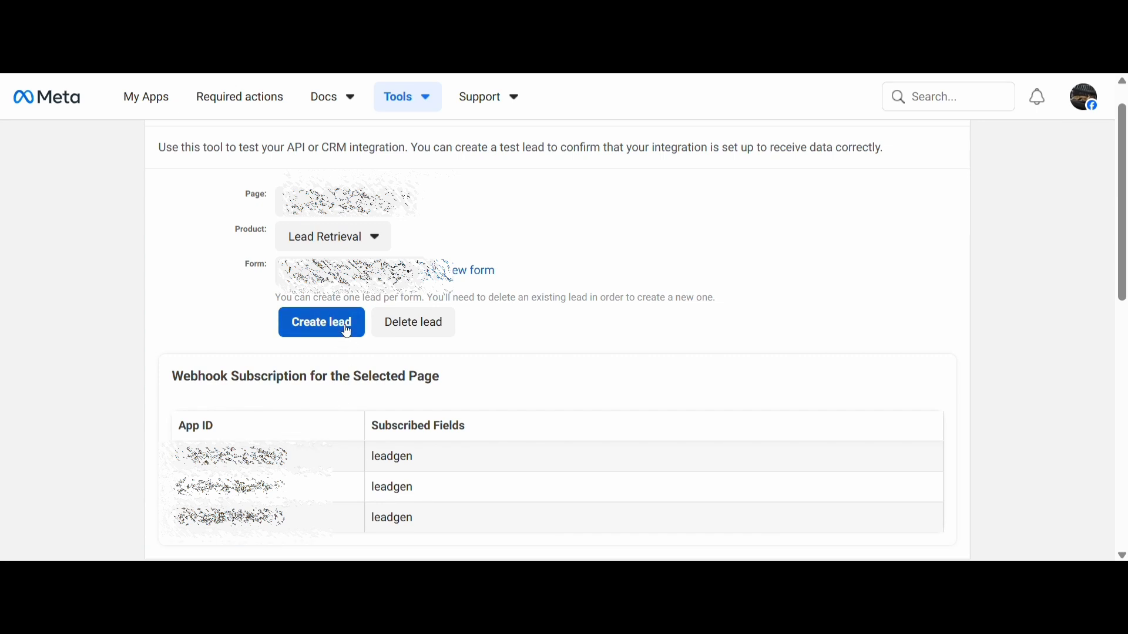
pyautogui.click(346, 328)
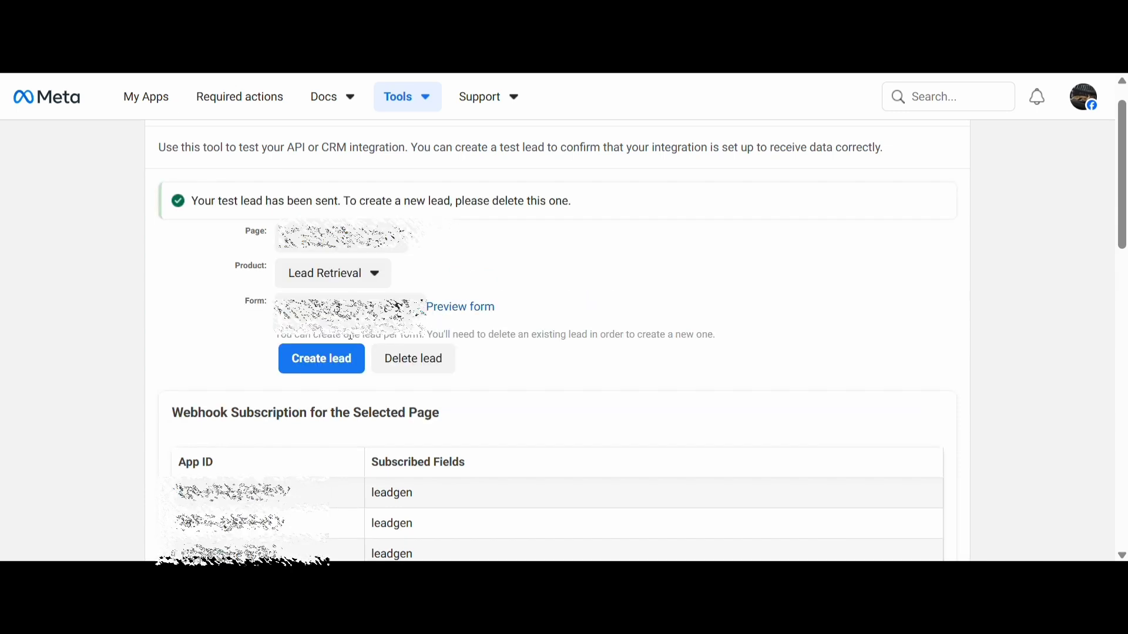
# Track the status of the realtime updates sent for the test lead and check each row's status and HTTP code
pyautogui.moveTo(205, 201); pyautogui.dragTo(463, 202)
pyautogui.scroll(-3, 215, 380)
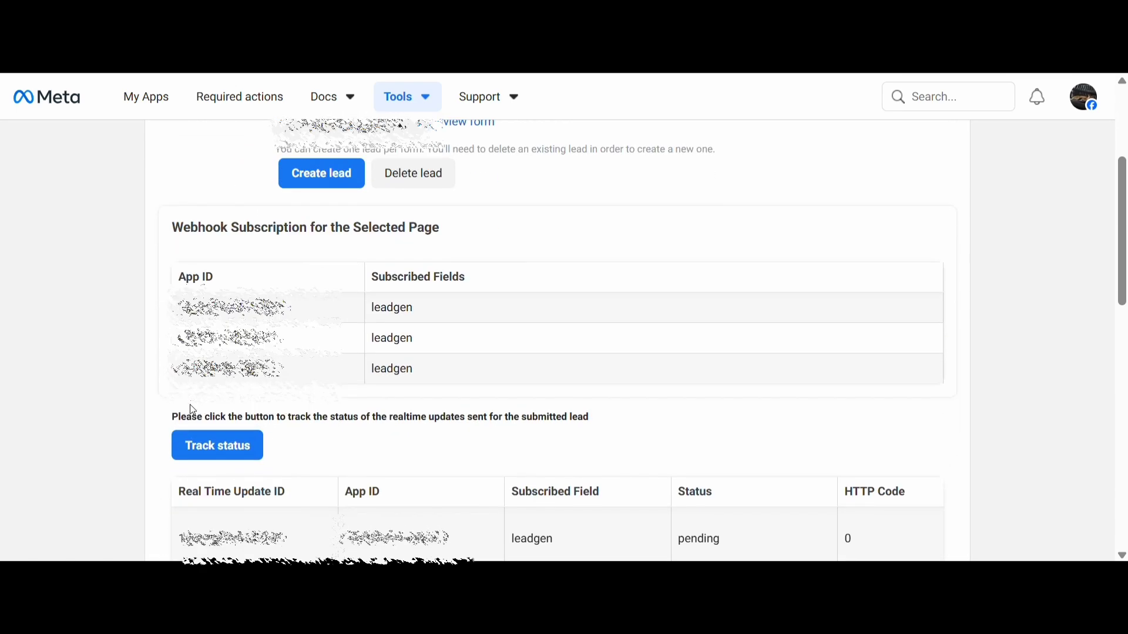
pyautogui.scroll(-3, 200, 410)
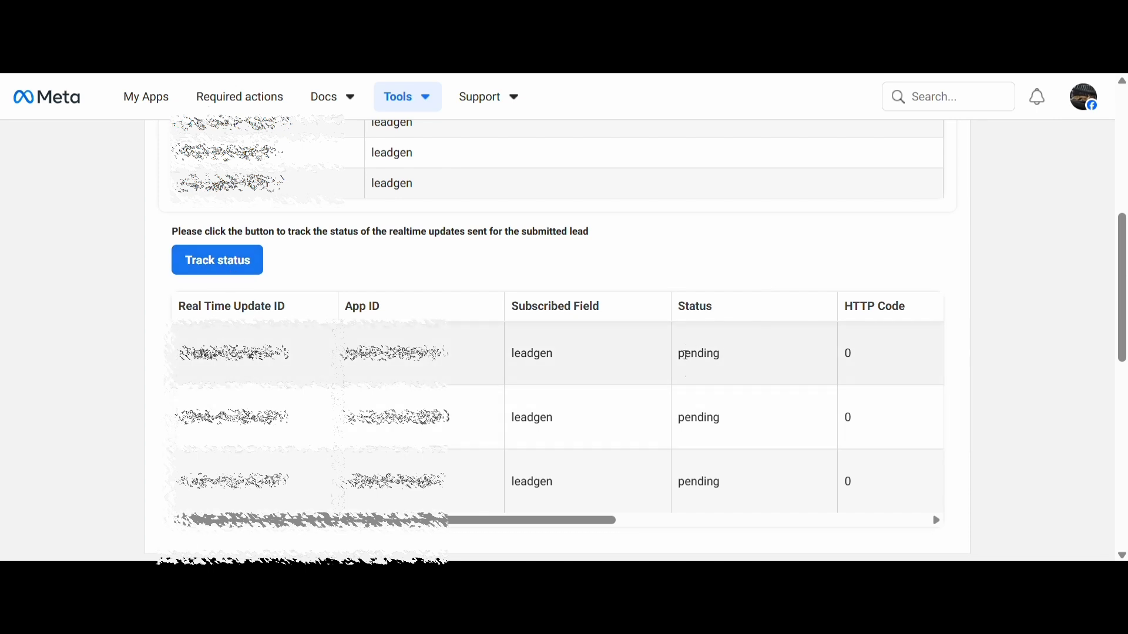
pyautogui.click(229, 262)
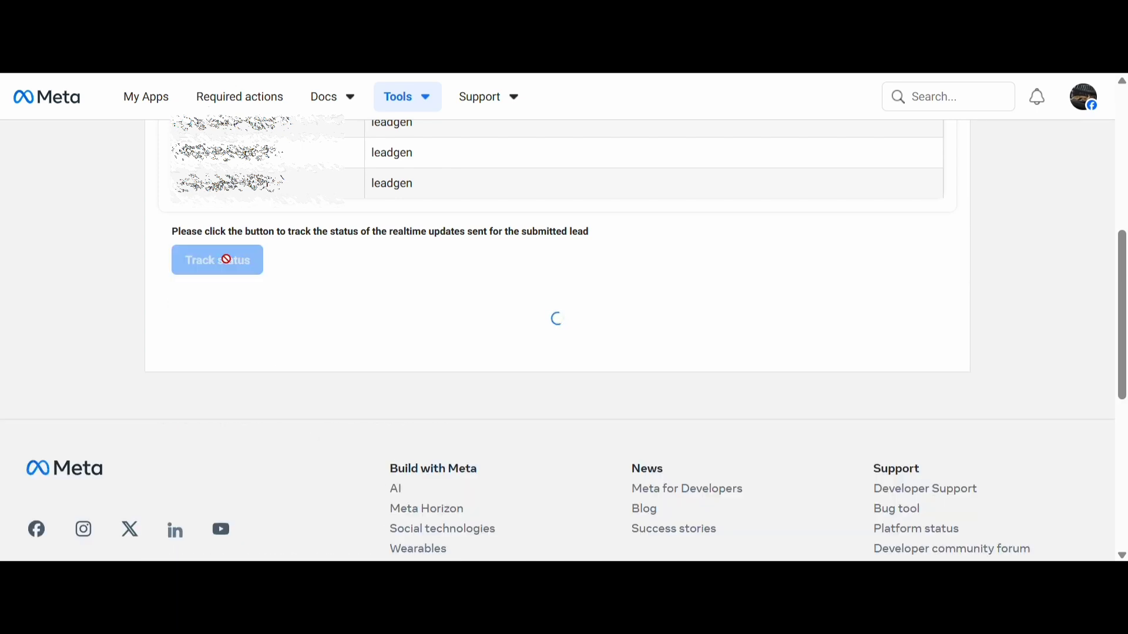
pyautogui.scroll(-3, 568, 373)
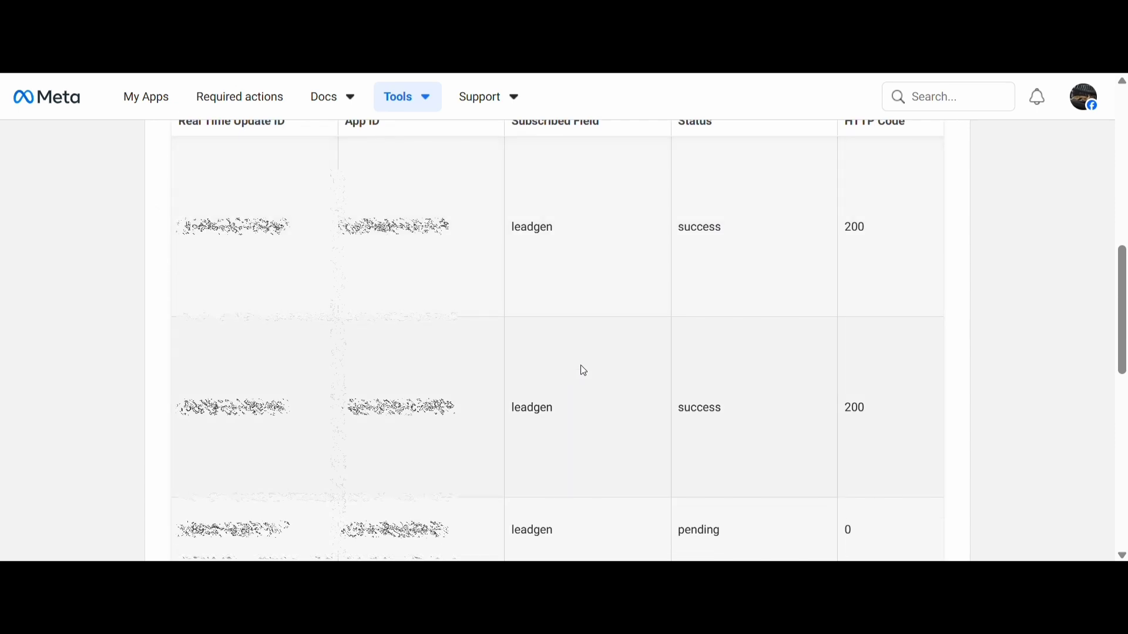
pyautogui.moveTo(692, 224); pyautogui.dragTo(767, 226)
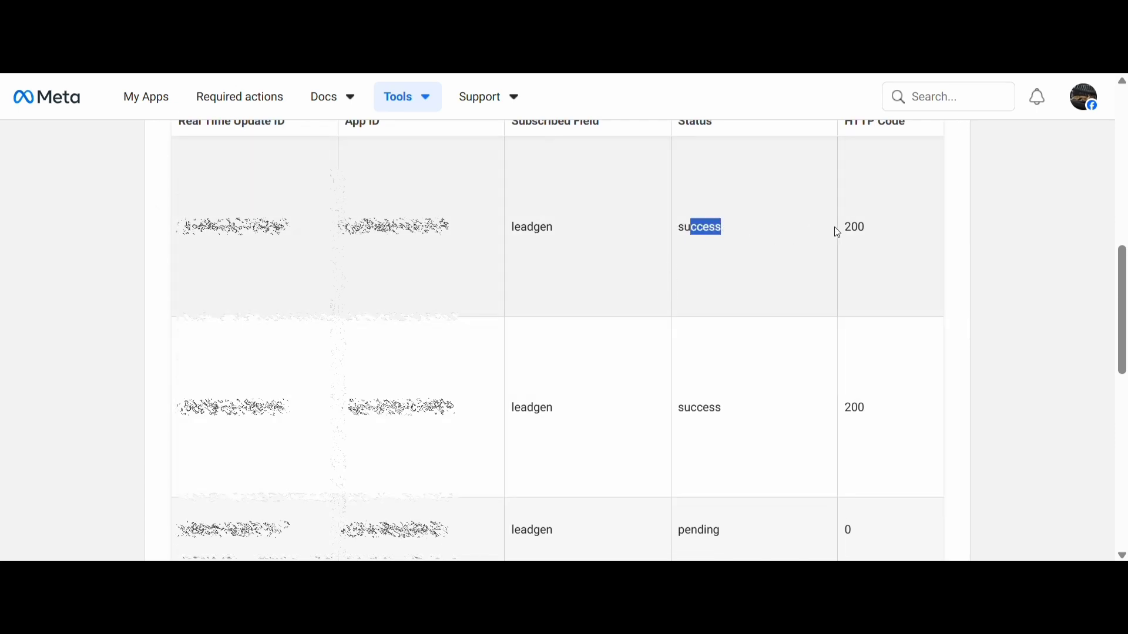
pyautogui.moveTo(844, 226); pyautogui.dragTo(894, 238)
pyautogui.scroll(3, 694, 427)
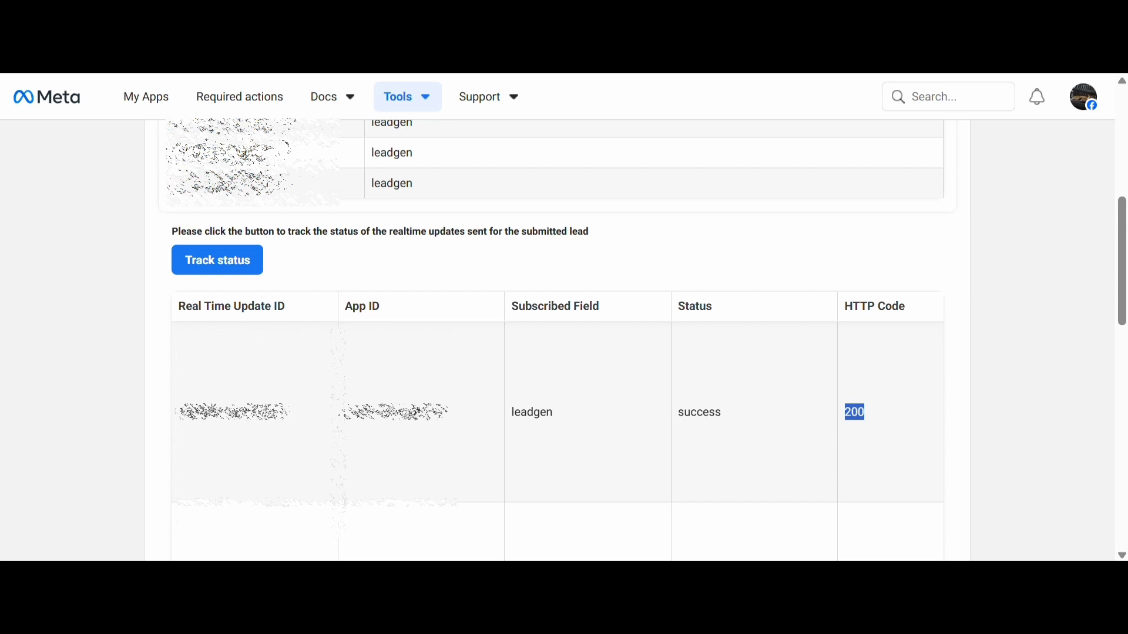
# Switch to n8n and set the Facebook Lead Ads Trigger's page and form from the lists to match the tested ones
pyautogui.click(229, 11)
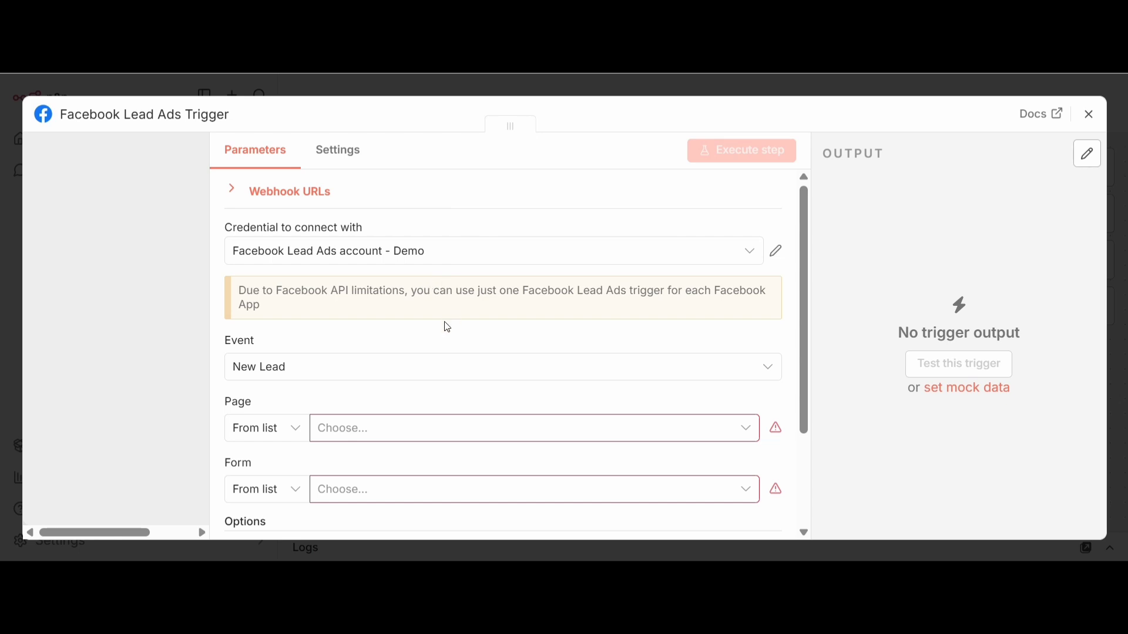
pyautogui.click(280, 434)
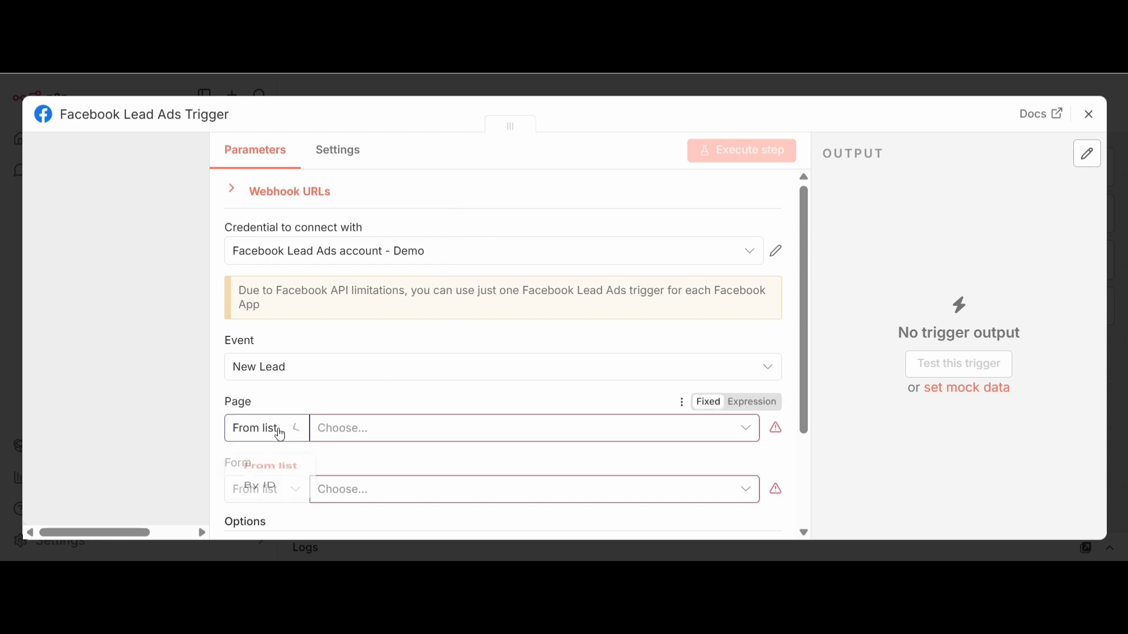
pyautogui.click(362, 430)
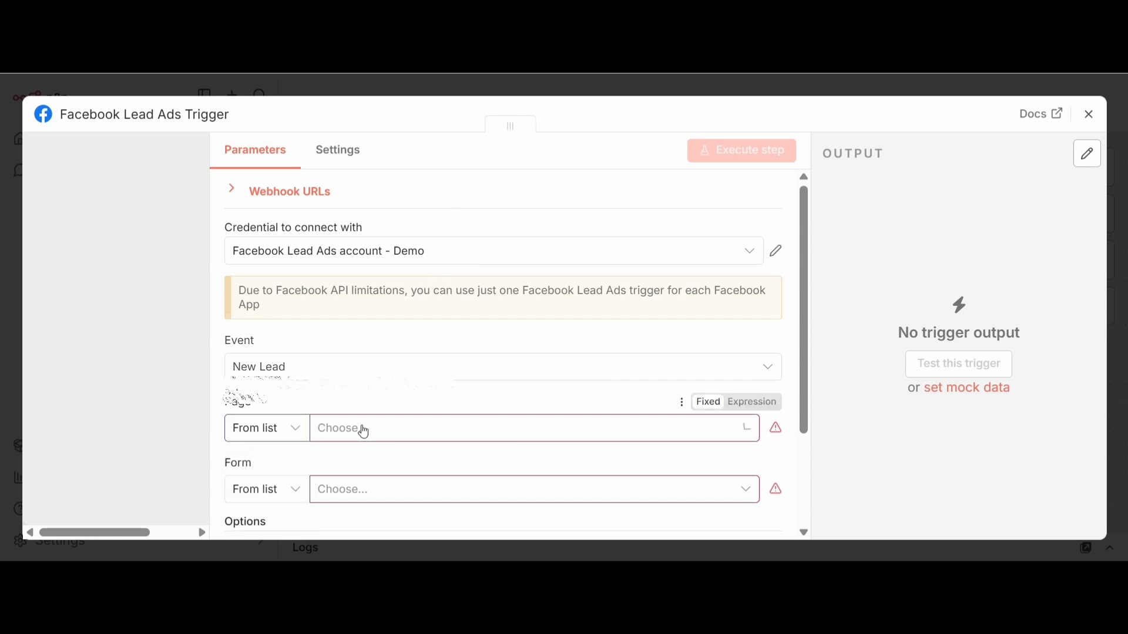
pyautogui.click(323, 391)
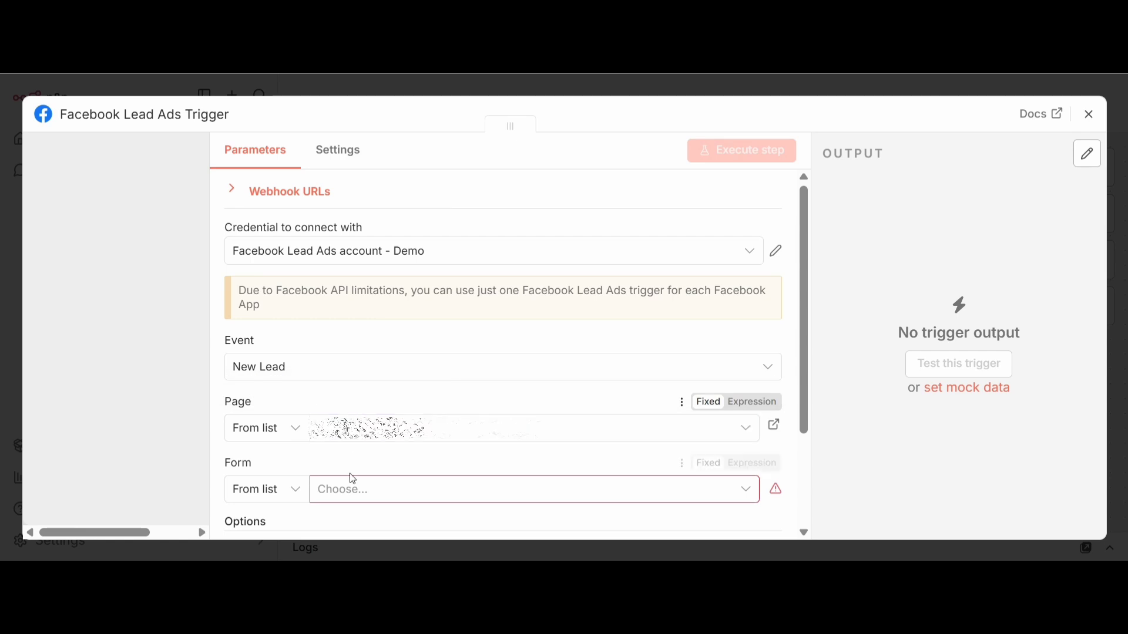
pyautogui.click(356, 492)
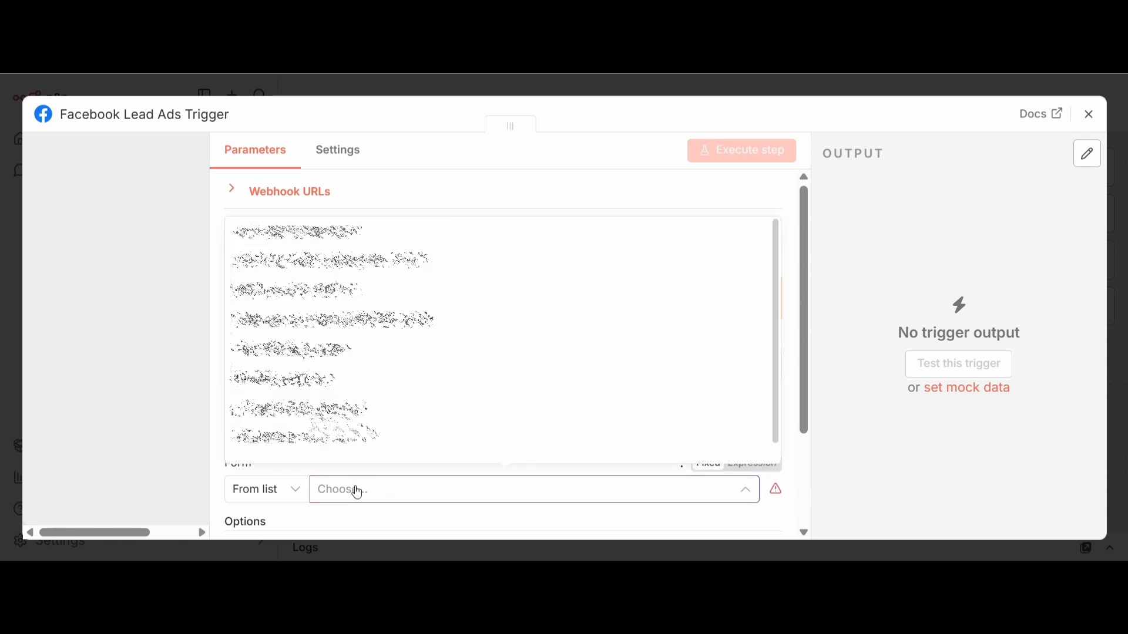
pyautogui.click(338, 353)
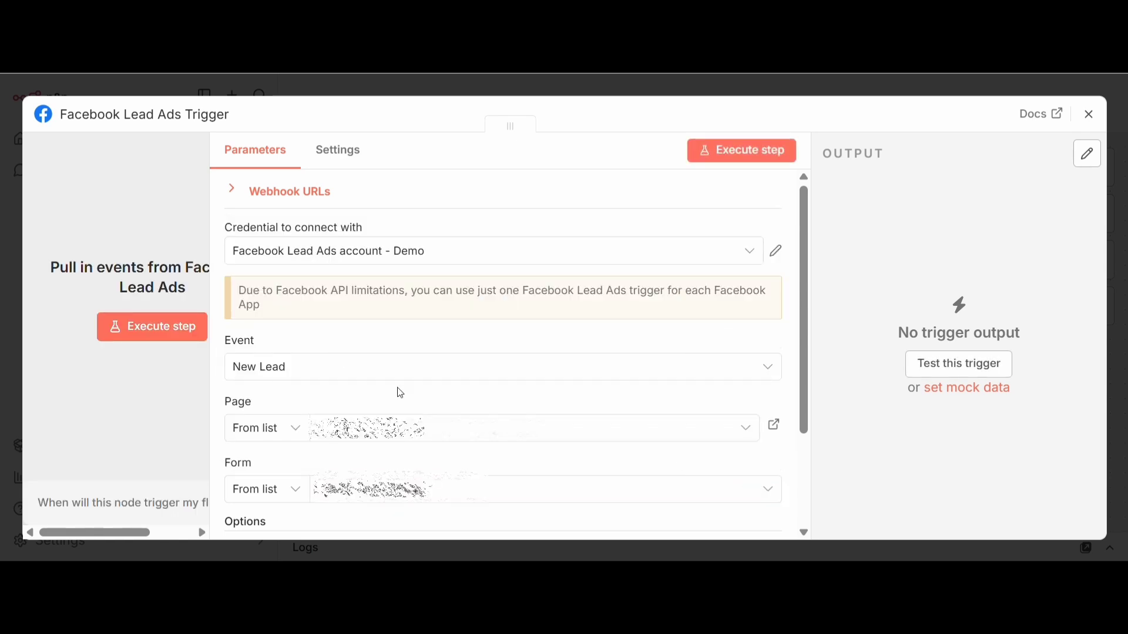
pyautogui.click(1092, 115)
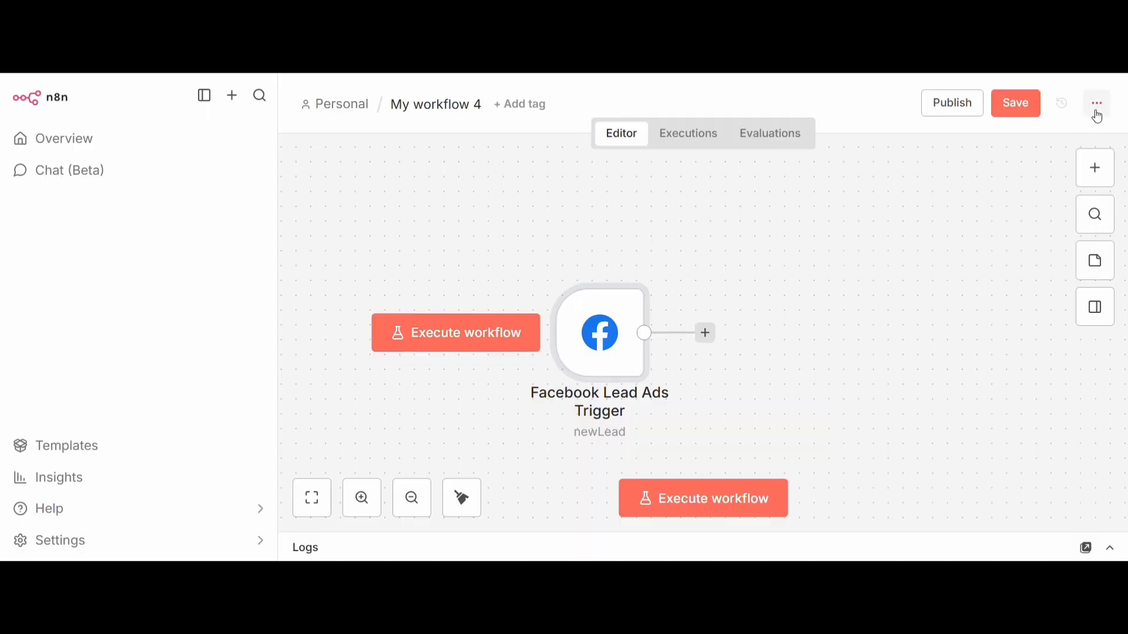
# Publish the workflow under the suggested version name and look at the executions of the Lead Ads Automation workflow
pyautogui.click(938, 111)
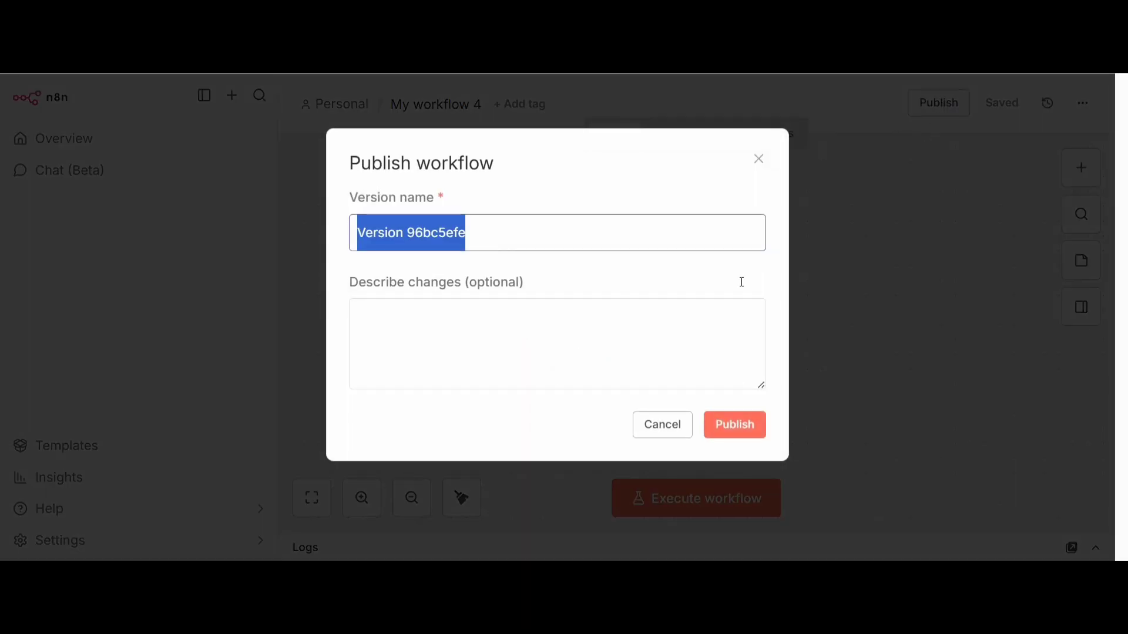
pyautogui.click(750, 427)
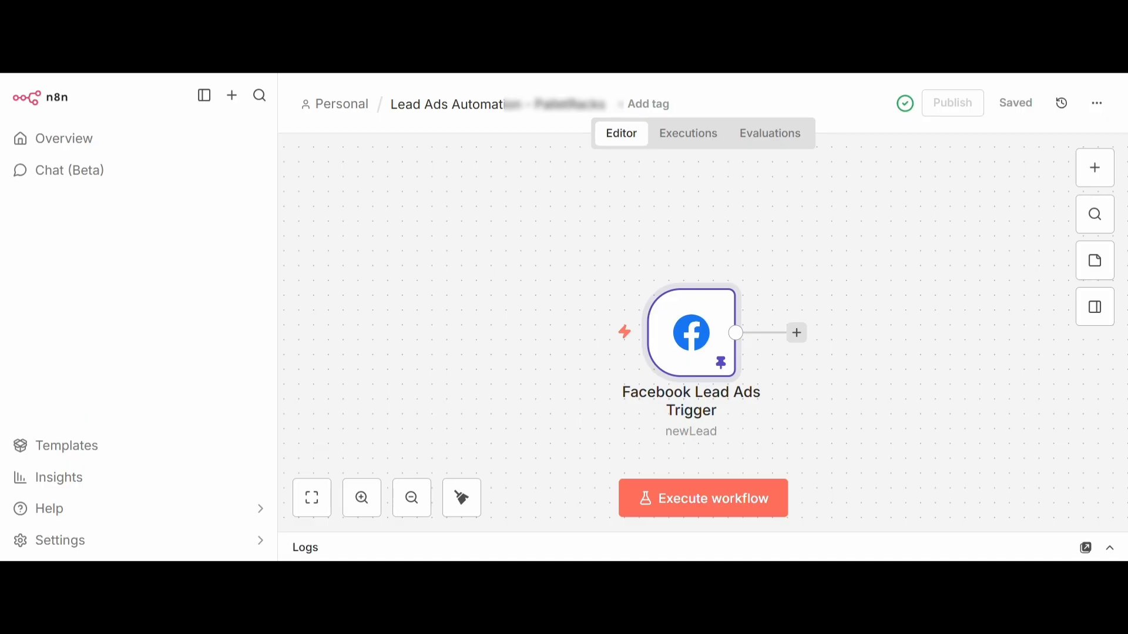
pyautogui.click(686, 142)
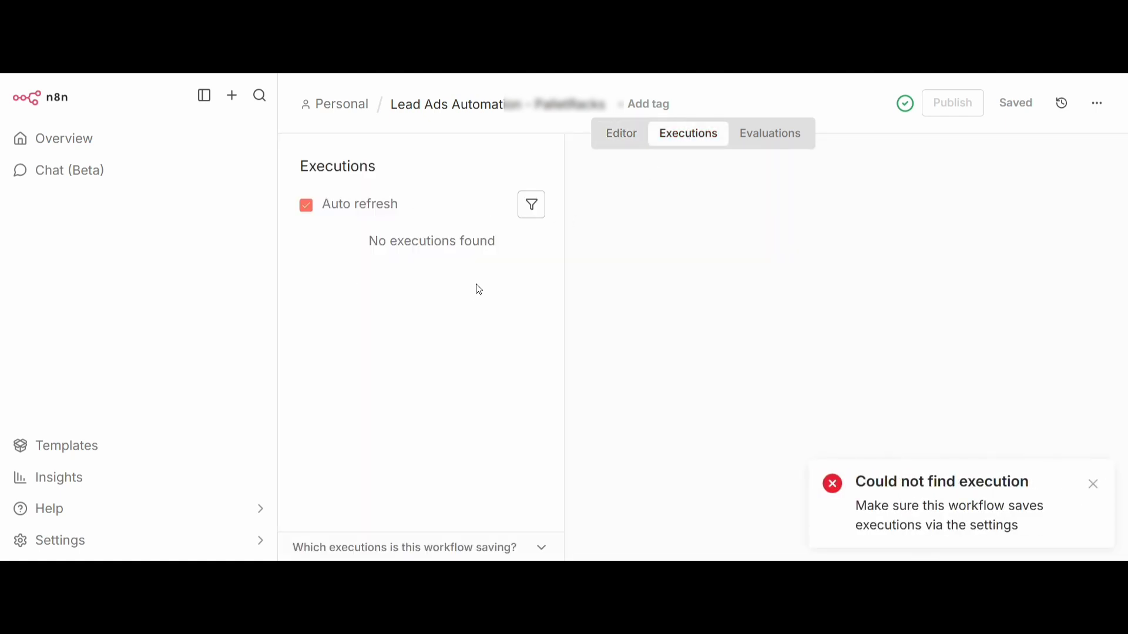
# Return to the Lead Ads Testing Tool, delete the existing test lead, and create a new one for the same form
pyautogui.click(376, 23)
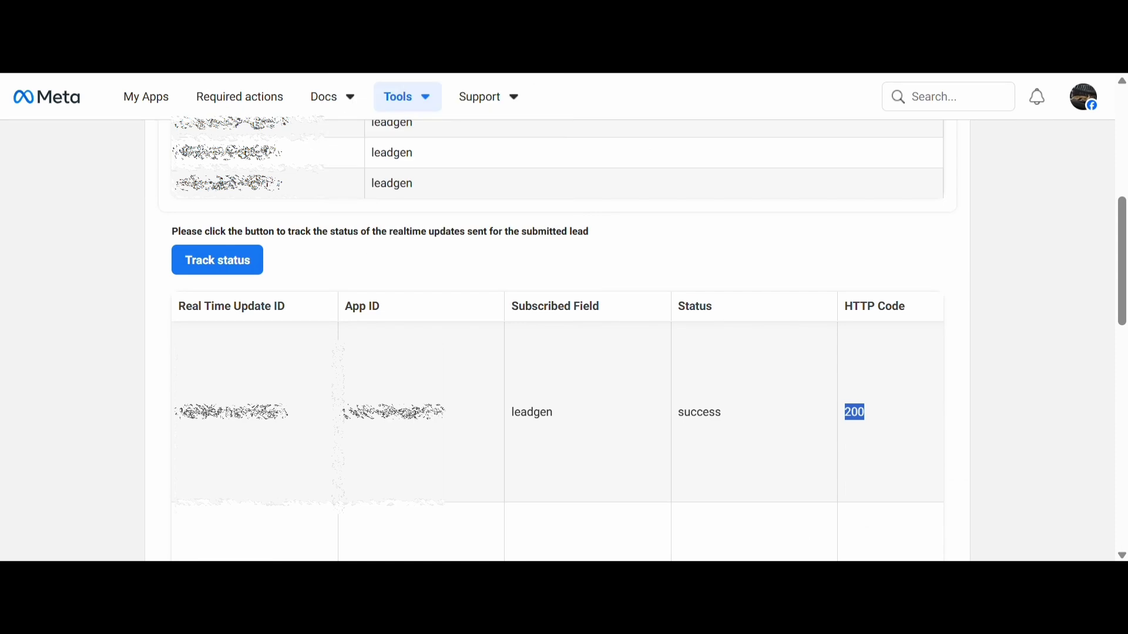
pyautogui.scroll(5, 390, 251)
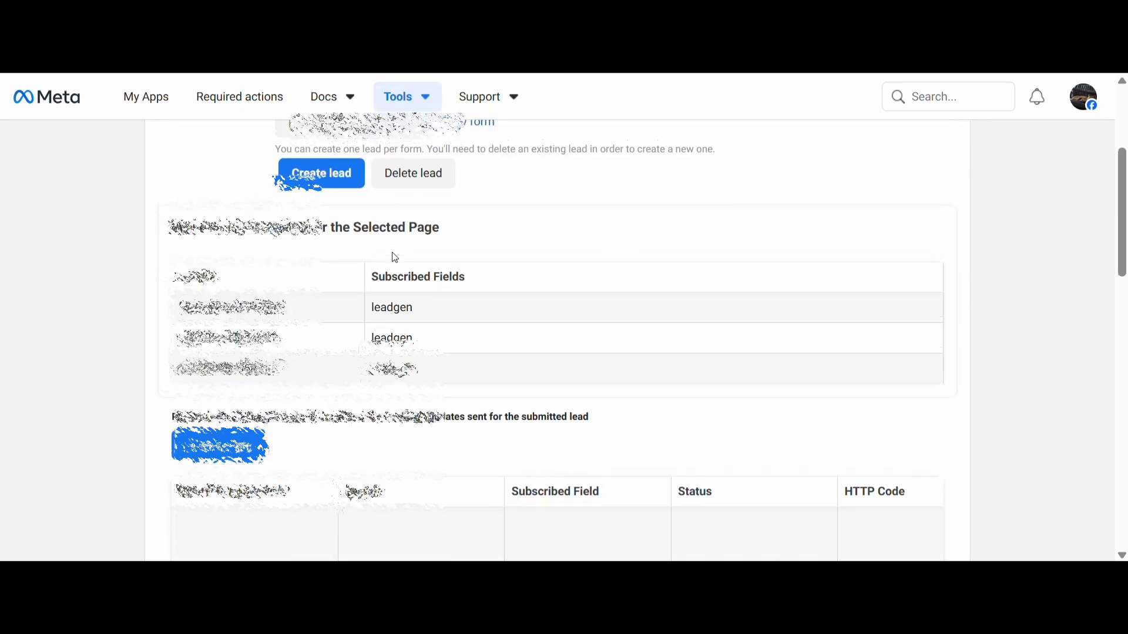
pyautogui.click(411, 282)
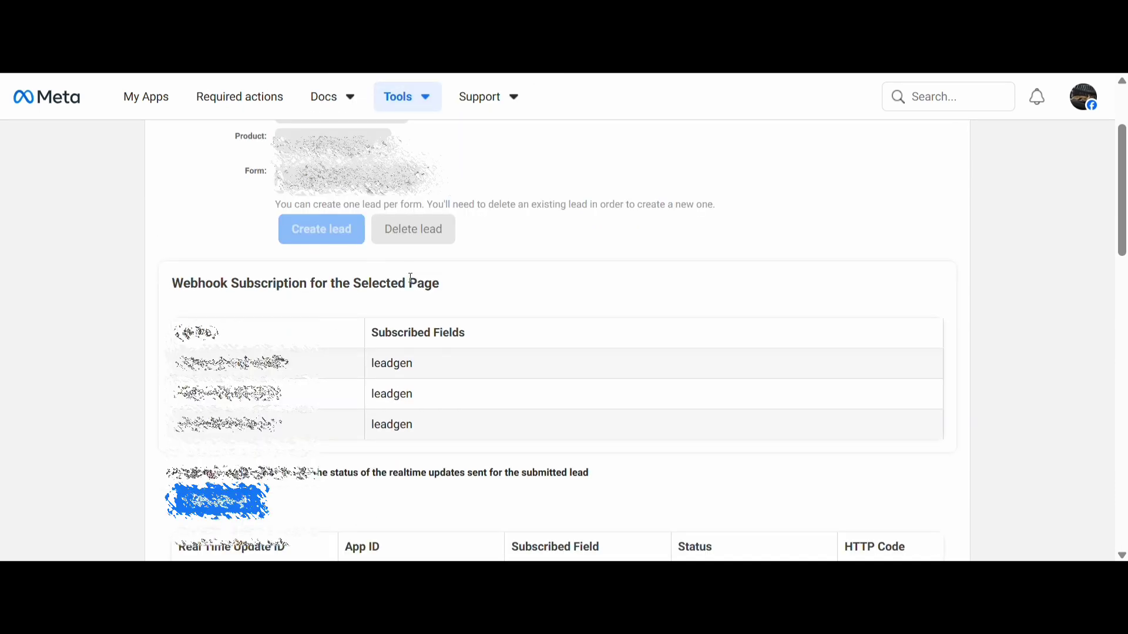
pyautogui.scroll(3, 414, 316)
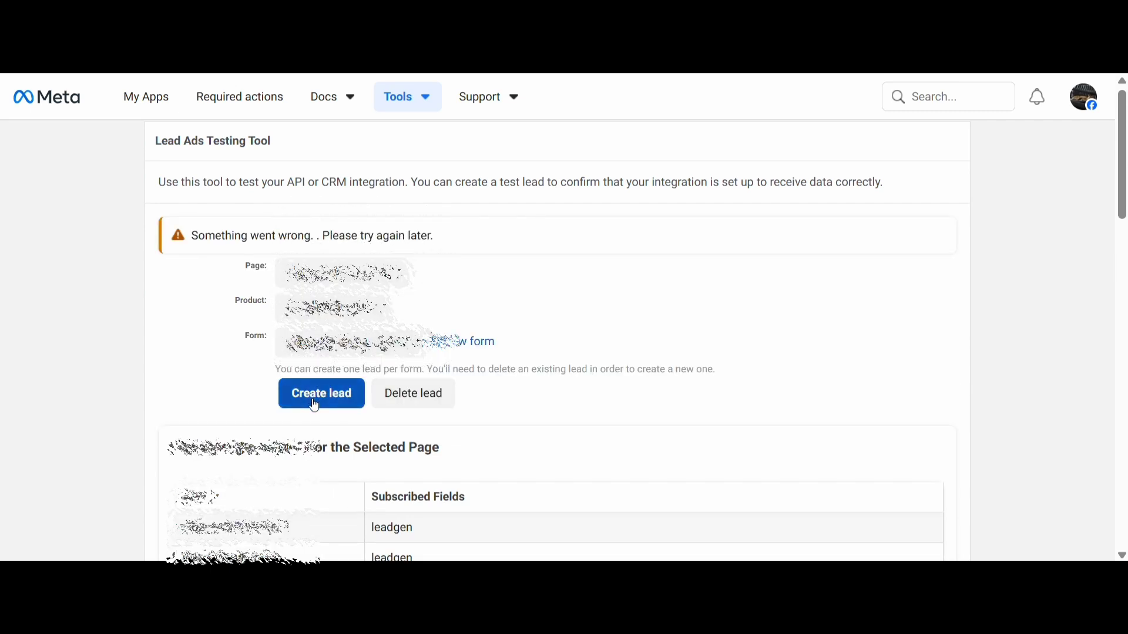
pyautogui.click(315, 405)
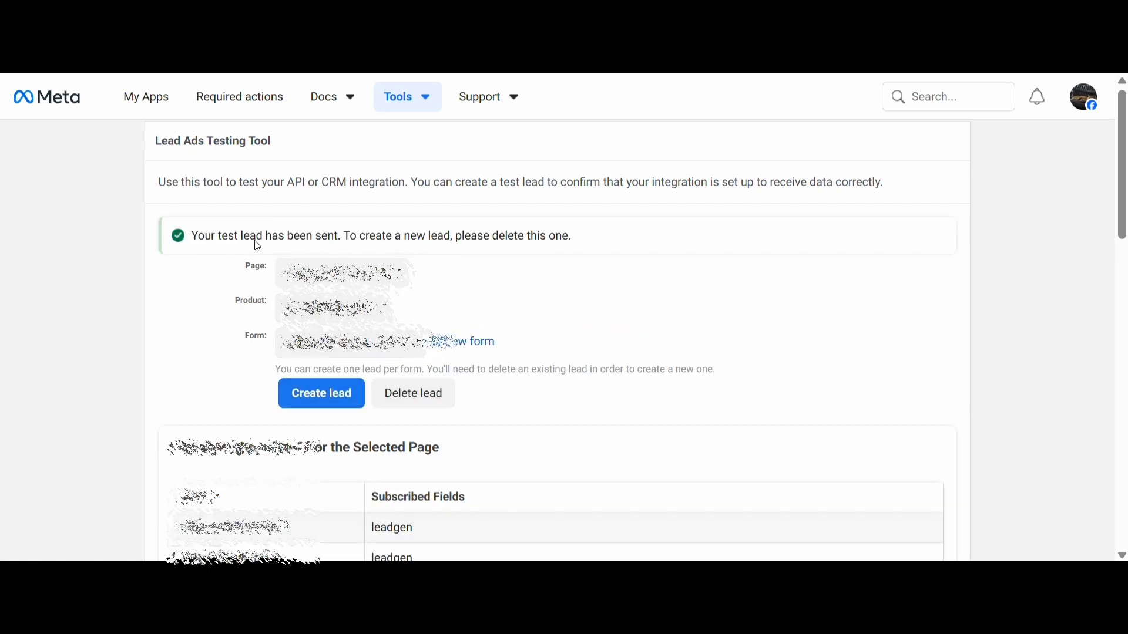
# Track the new test lead's update status and HTTP codes, and check the Lead Ads Automation workflow's executions in n8n
pyautogui.moveTo(251, 237); pyautogui.dragTo(423, 237)
pyautogui.scroll(-4, 297, 369)
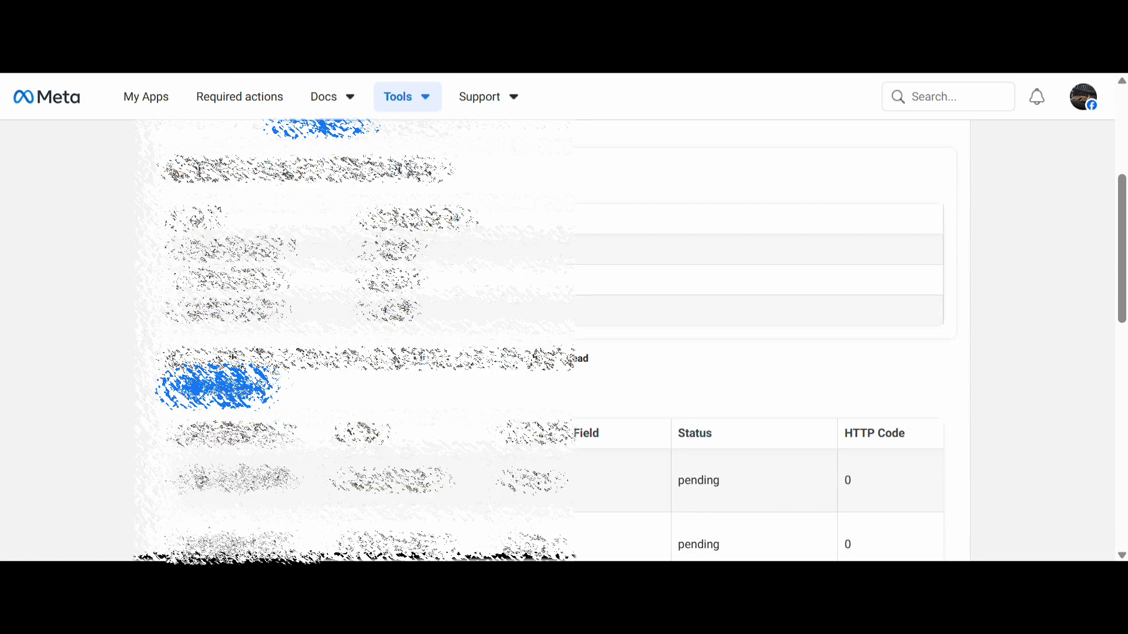
pyautogui.scroll(-3, 217, 223)
pyautogui.click(218, 211)
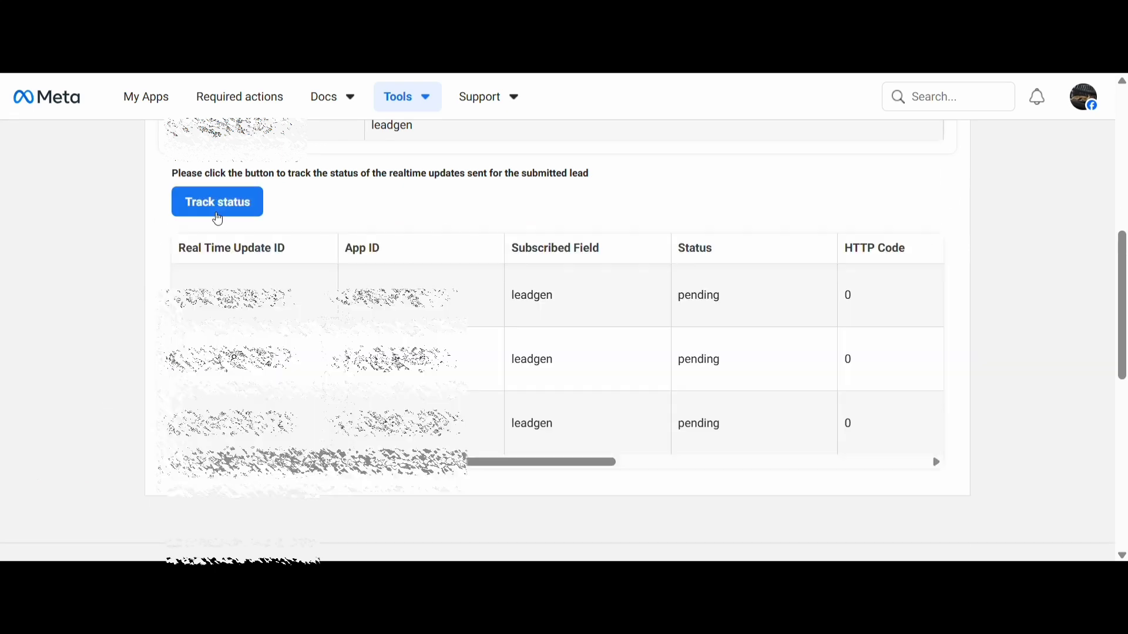
pyautogui.click(221, 210)
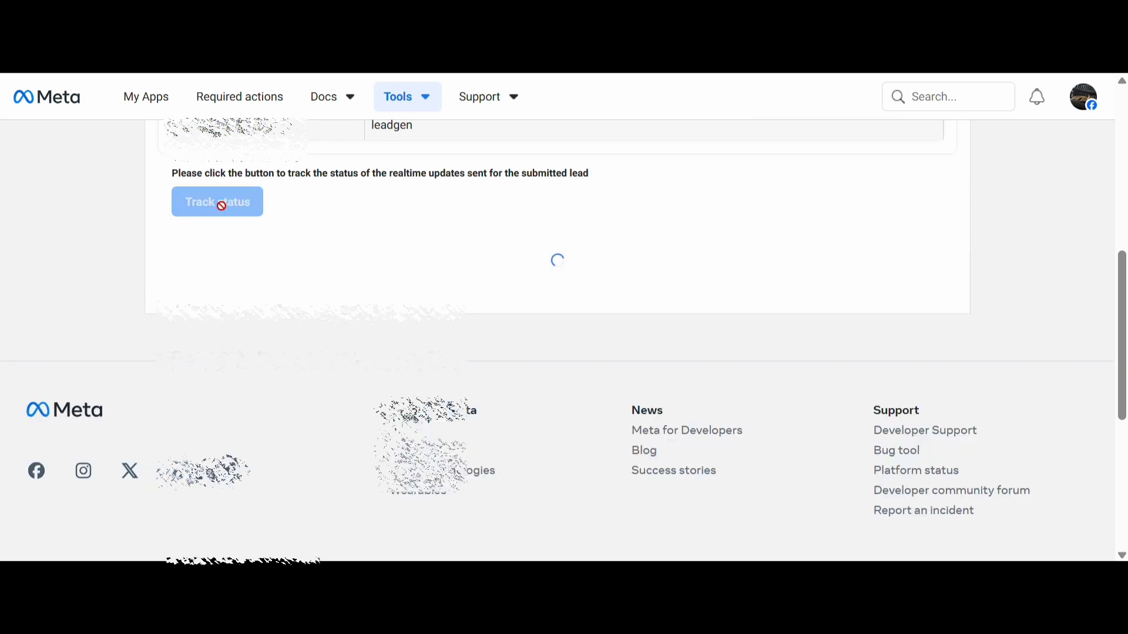
pyautogui.click(223, 210)
pyautogui.scroll(-2, 292, 356)
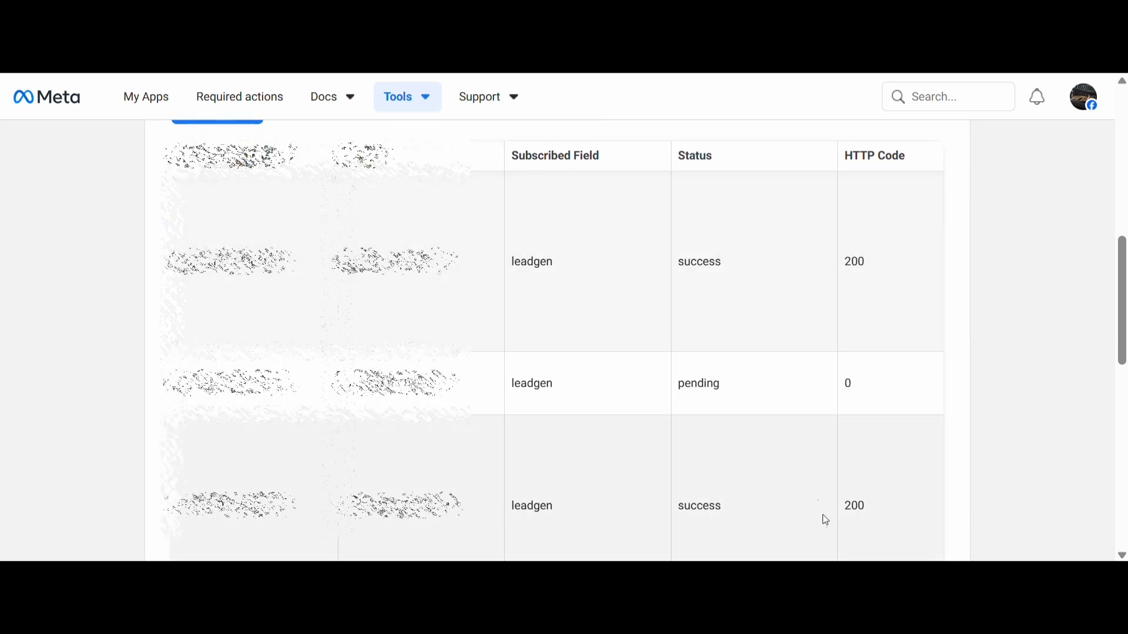
pyautogui.moveTo(852, 508); pyautogui.dragTo(858, 508)
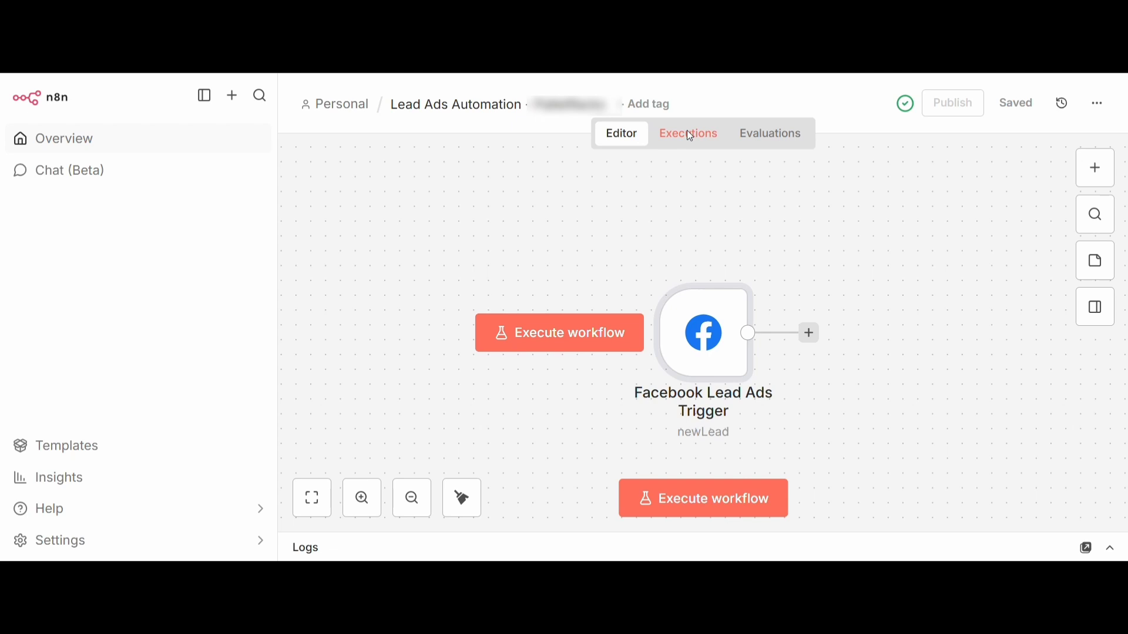
pyautogui.click(689, 134)
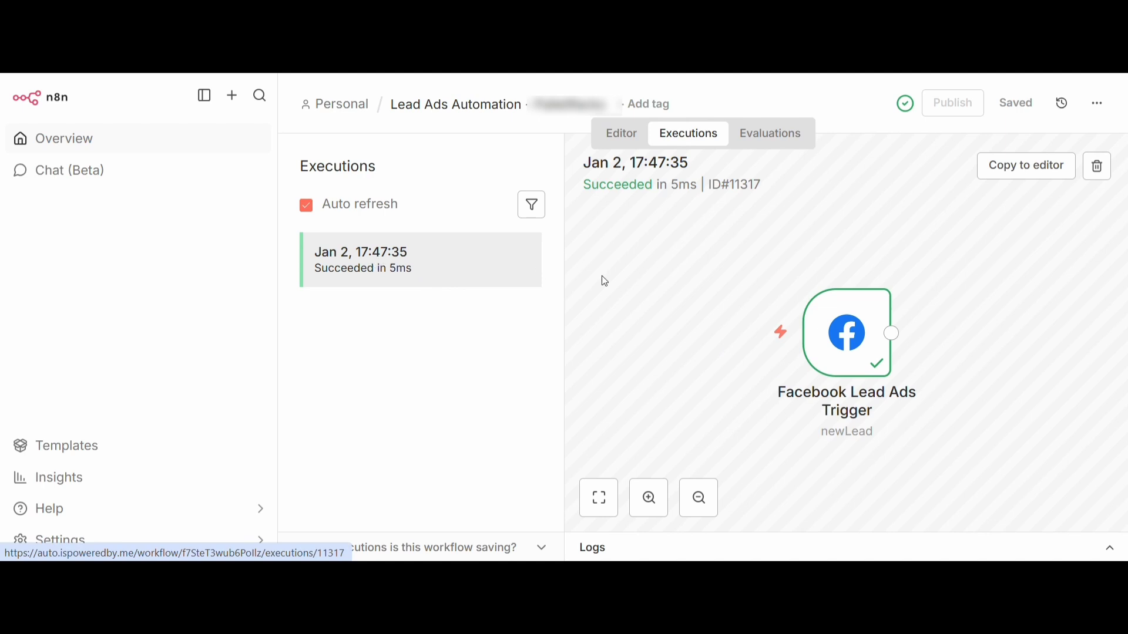
# Open the Facebook Lead Ads Trigger in the latest execution and examine the lead data fields in its output, from the first question through inbox_url
pyautogui.doubleClick(867, 350)
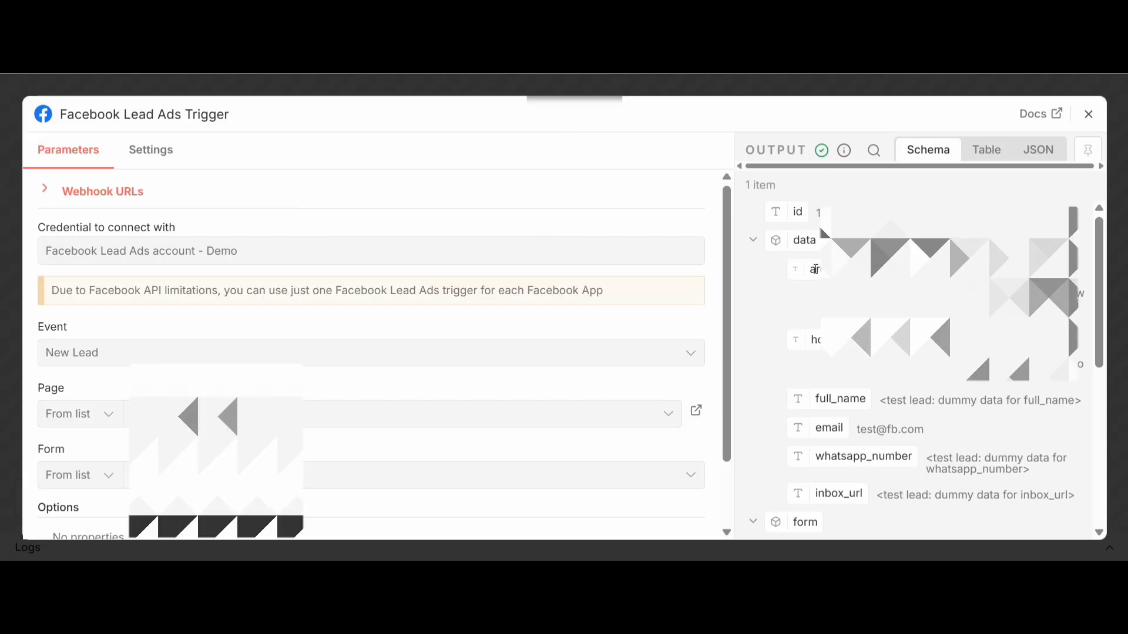
pyautogui.moveTo(815, 269); pyautogui.dragTo(910, 270)
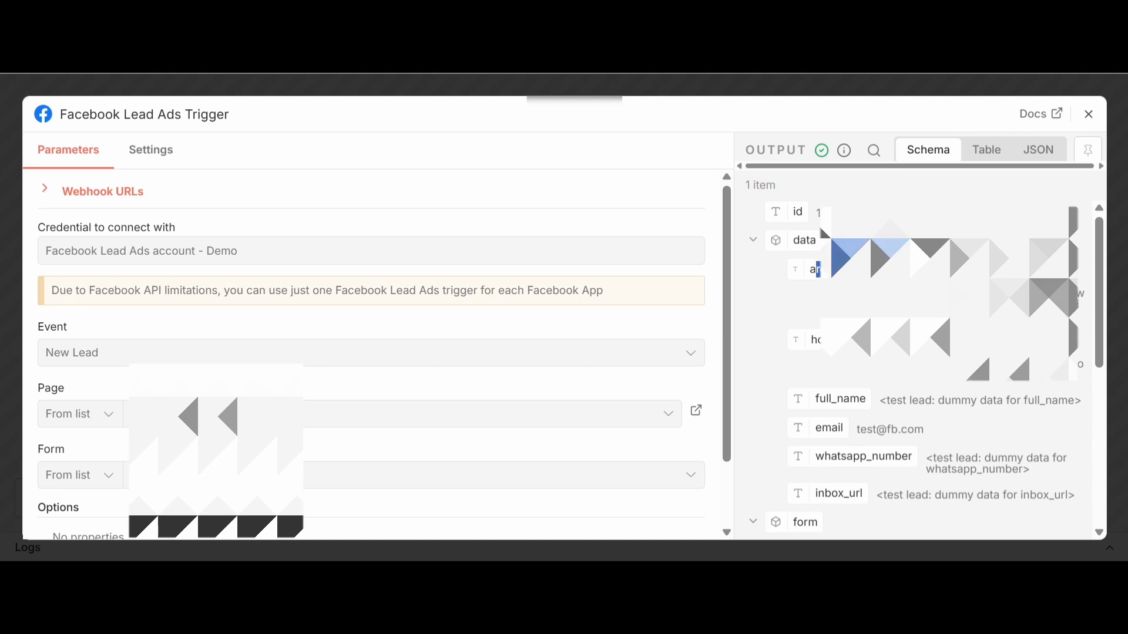
pyautogui.moveTo(817, 340); pyautogui.dragTo(909, 341)
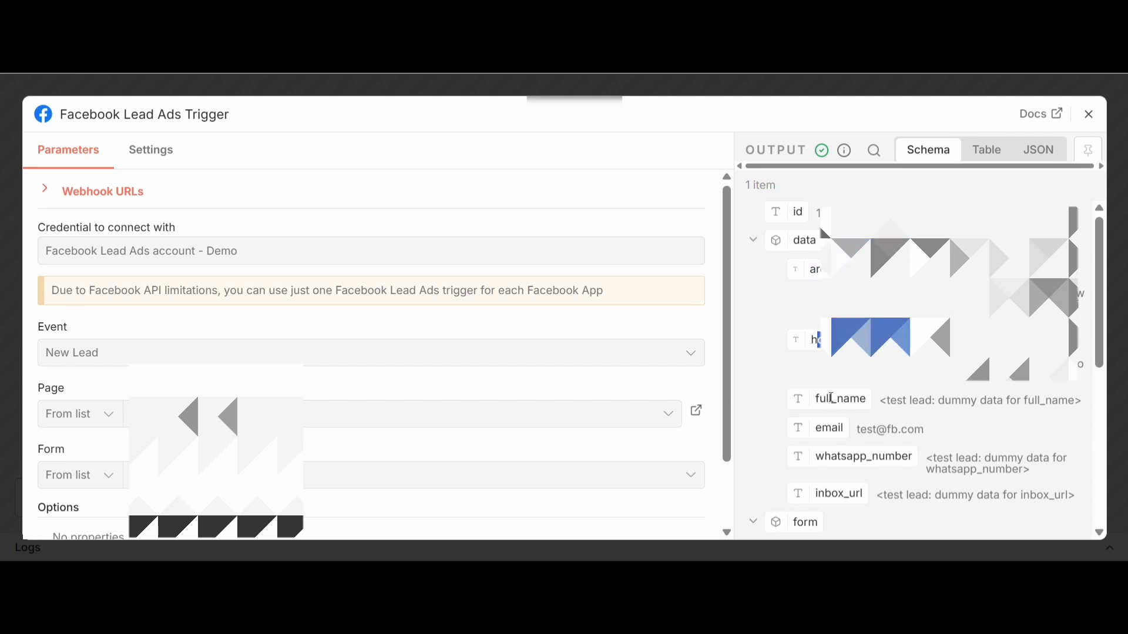
pyautogui.moveTo(829, 399); pyautogui.dragTo(867, 400)
pyautogui.moveTo(814, 433); pyautogui.dragTo(905, 455)
pyautogui.click(826, 451)
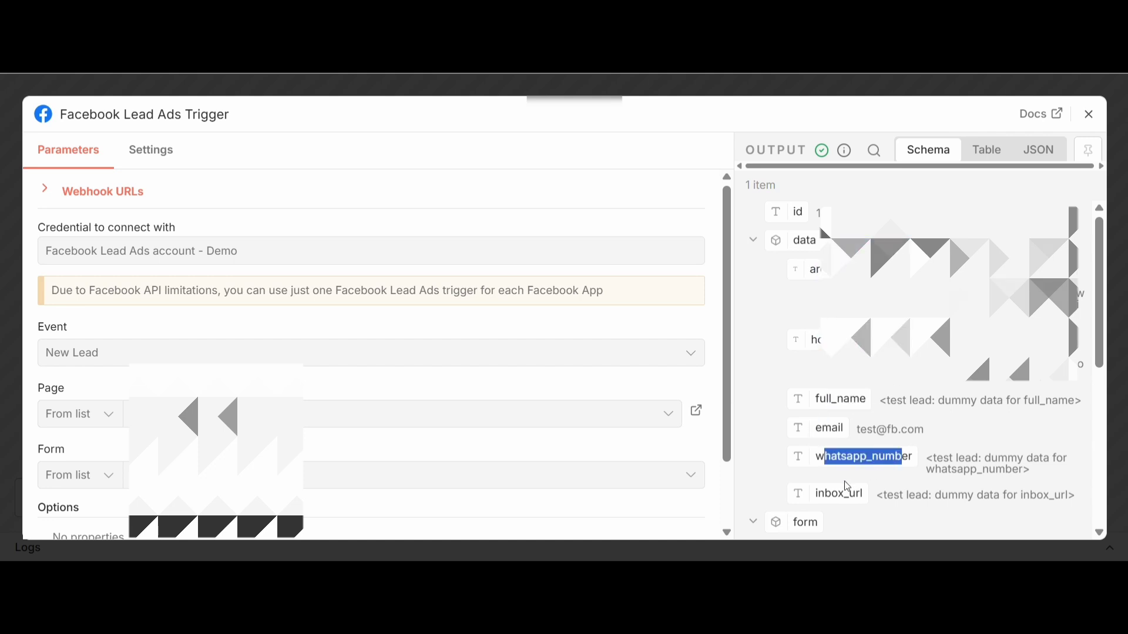
pyautogui.moveTo(825, 494); pyautogui.dragTo(844, 493)
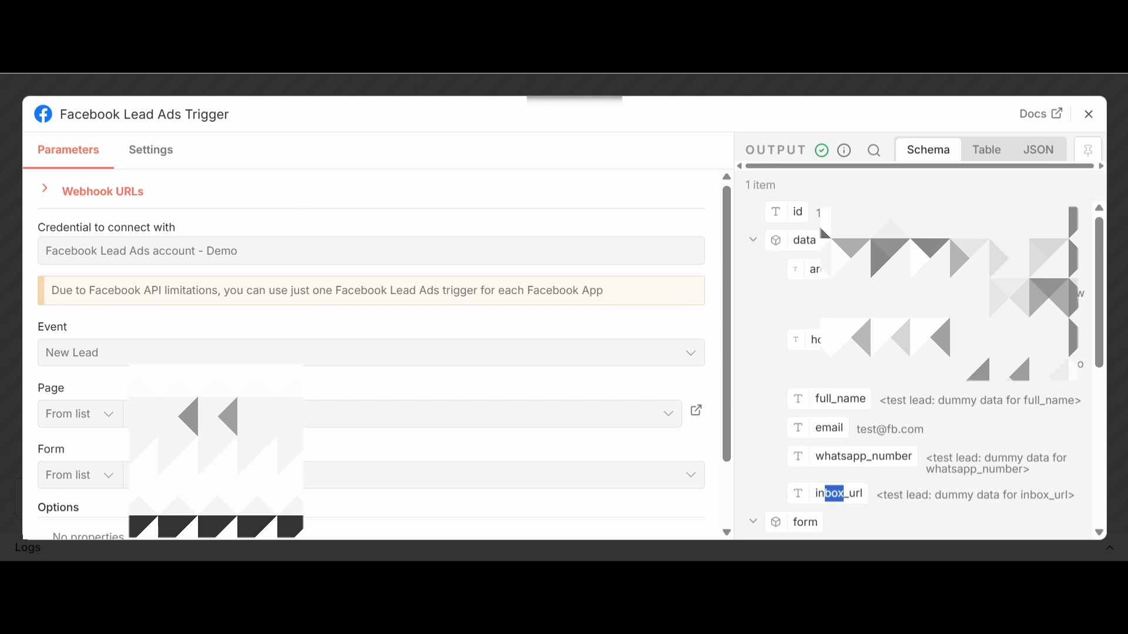
# Show the execution's trigger output as JSON, copy the whole output, and close the node details
pyautogui.click(1039, 150)
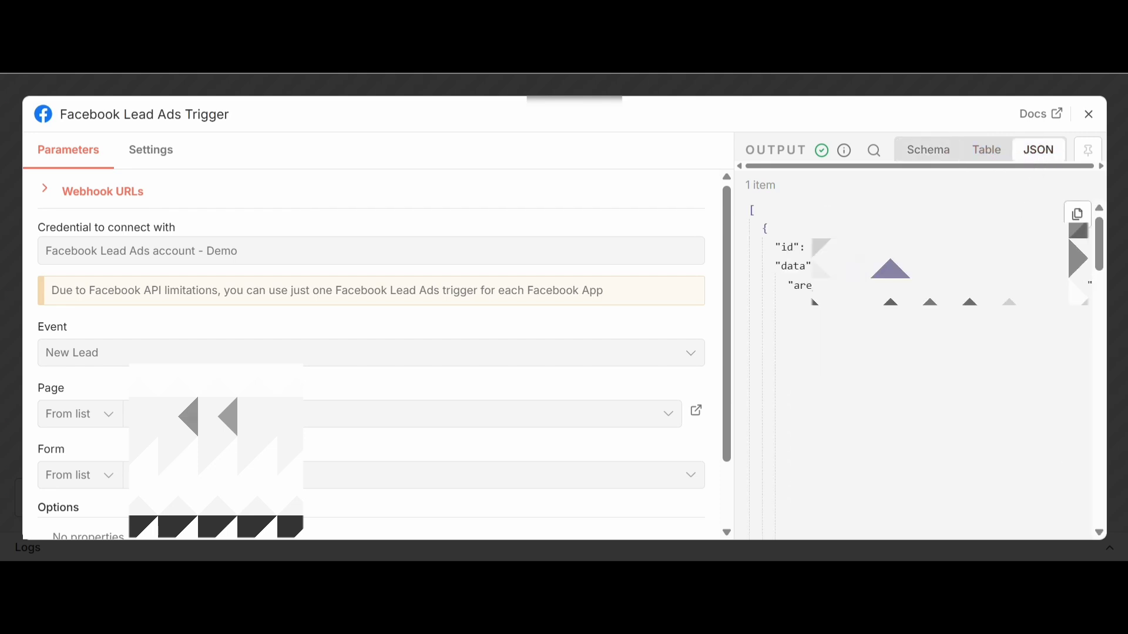
pyautogui.click(1077, 214)
pyautogui.click(1088, 114)
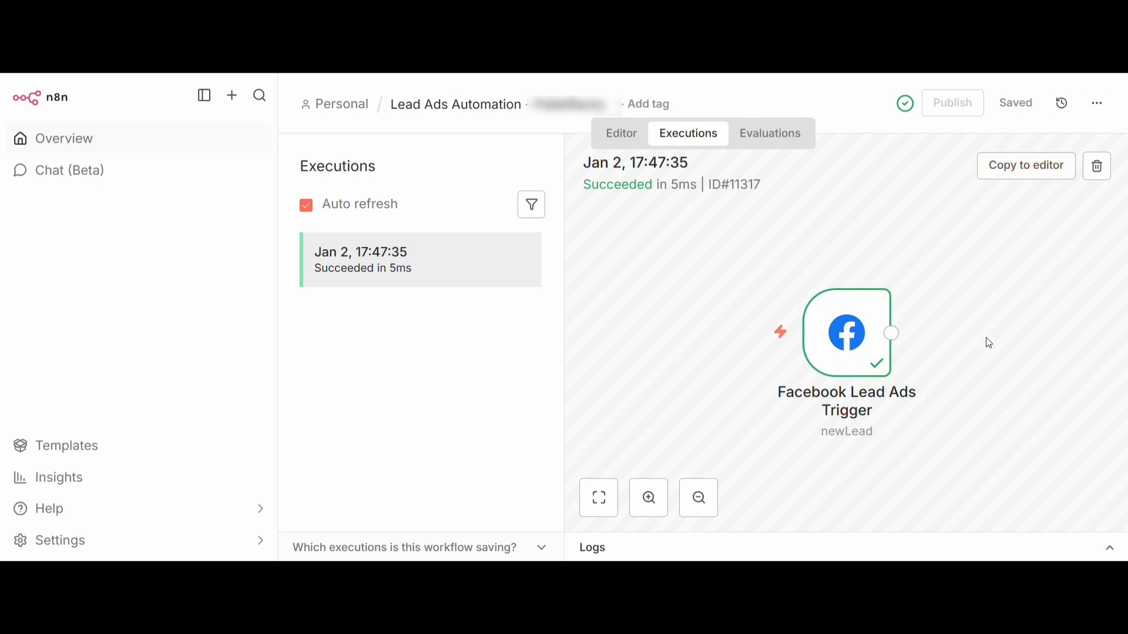
# Return to the workflow editor and add a Send an Email action after the Facebook Lead Ads Trigger, found by searching for "email"
pyautogui.click(618, 134)
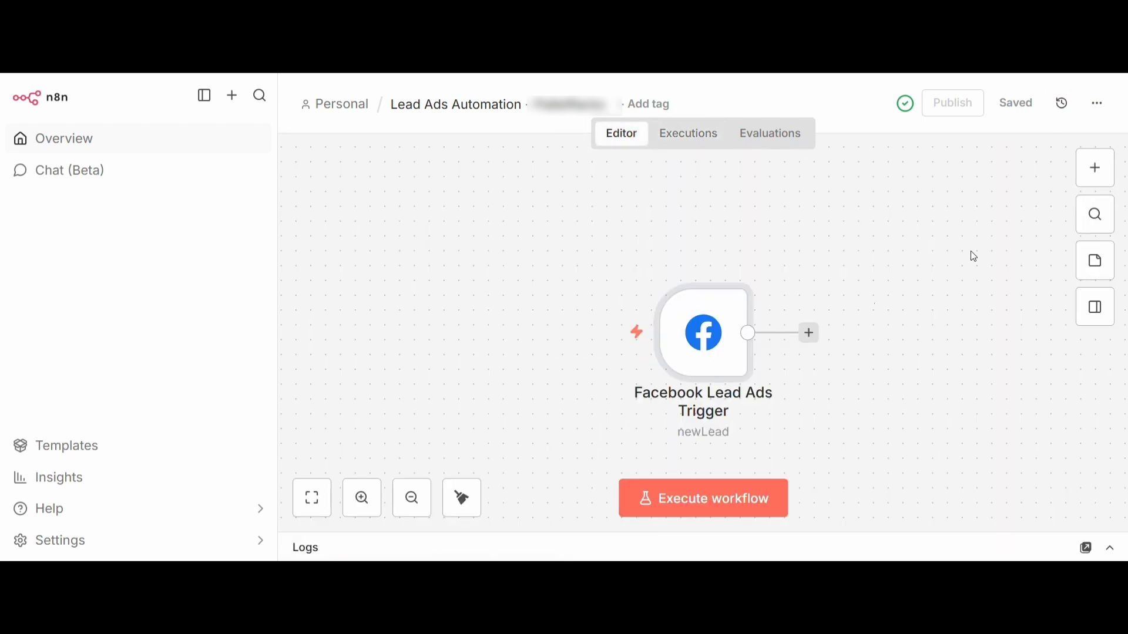
pyautogui.click(1094, 169)
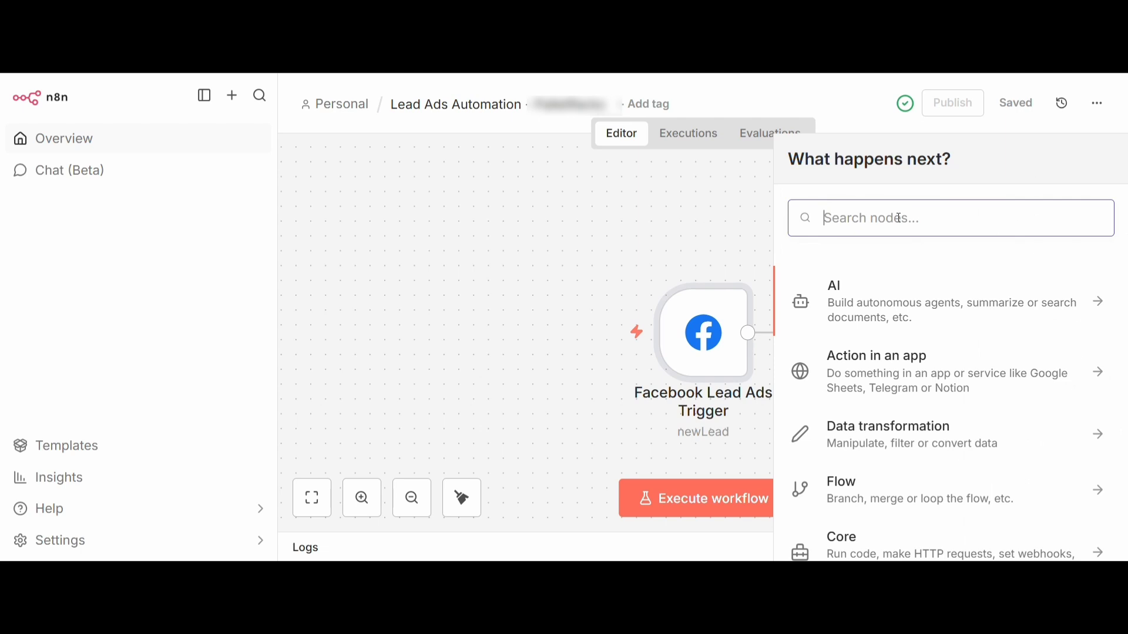
pyautogui.write('email')
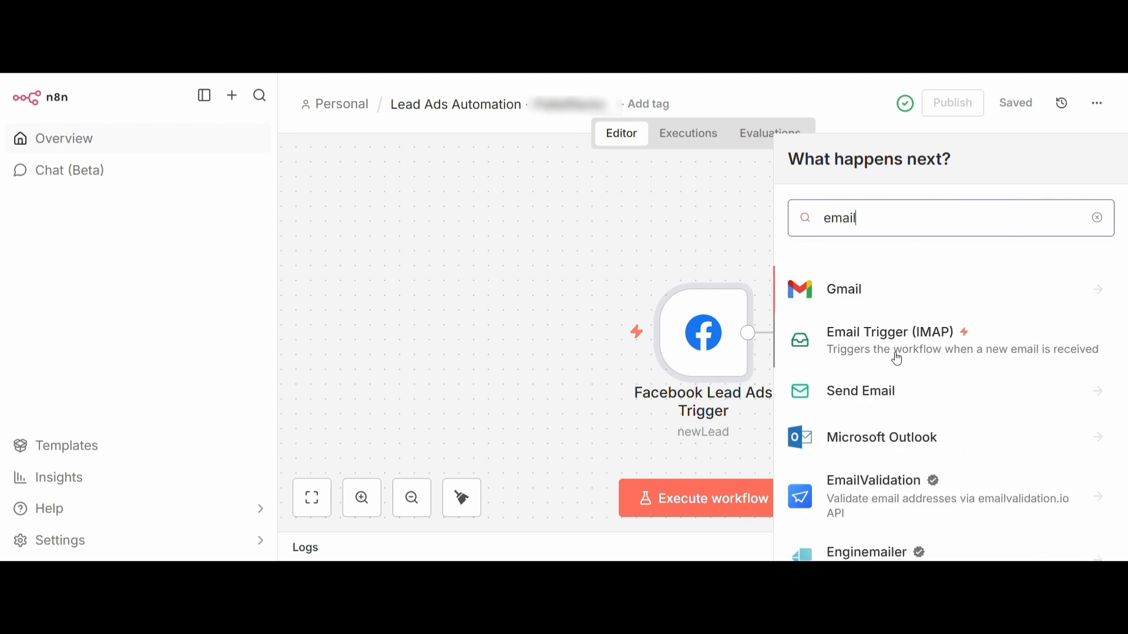
pyautogui.click(885, 396)
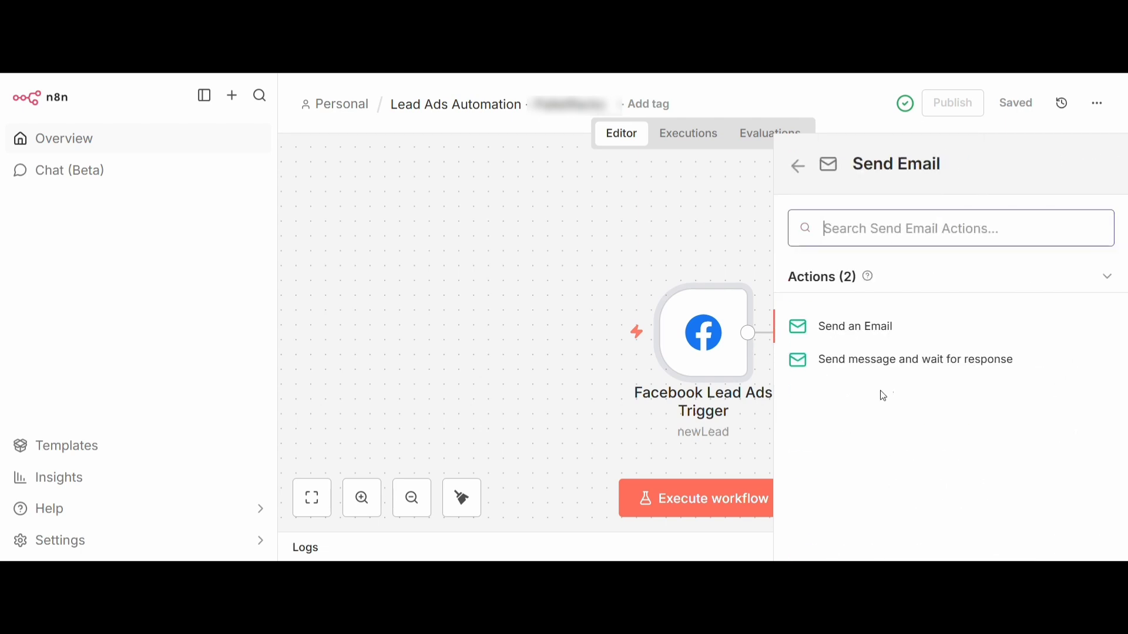
pyautogui.click(864, 330)
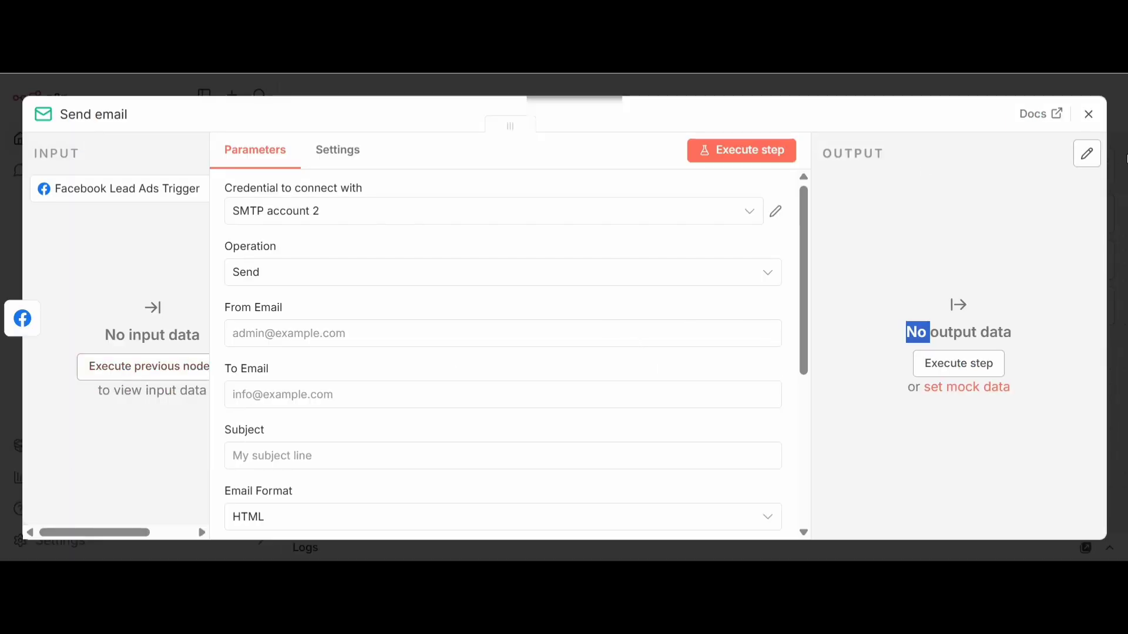
pyautogui.click(1089, 114)
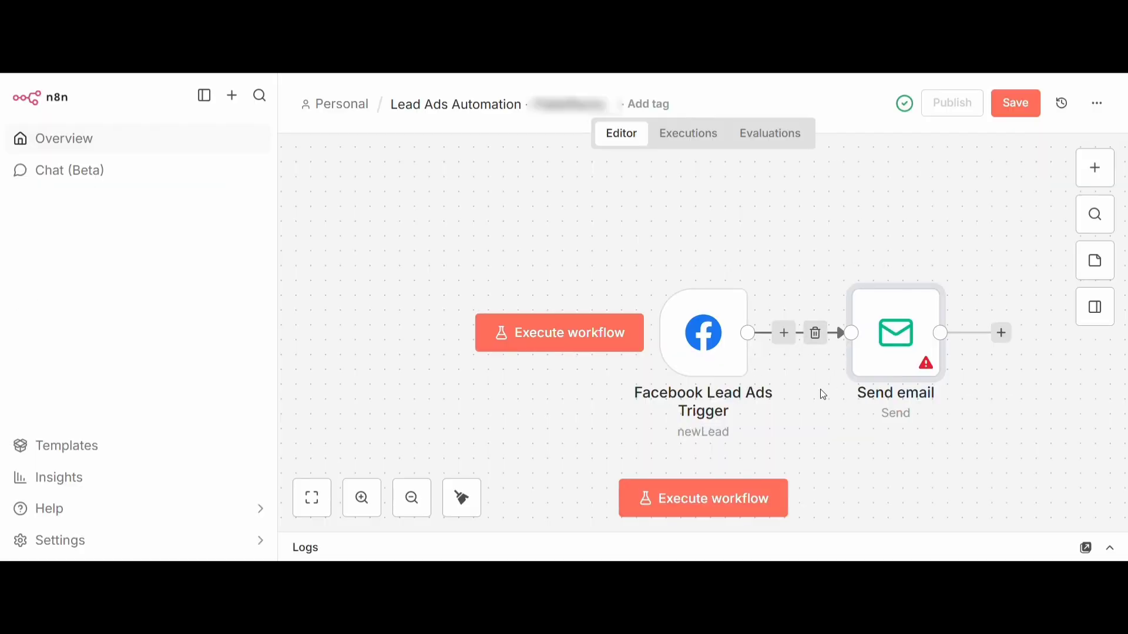
# Replace the Facebook Lead Ads Trigger's sample mock output with the copied execution JSON, save it as pinned data, and close the node
pyautogui.doubleClick(706, 334)
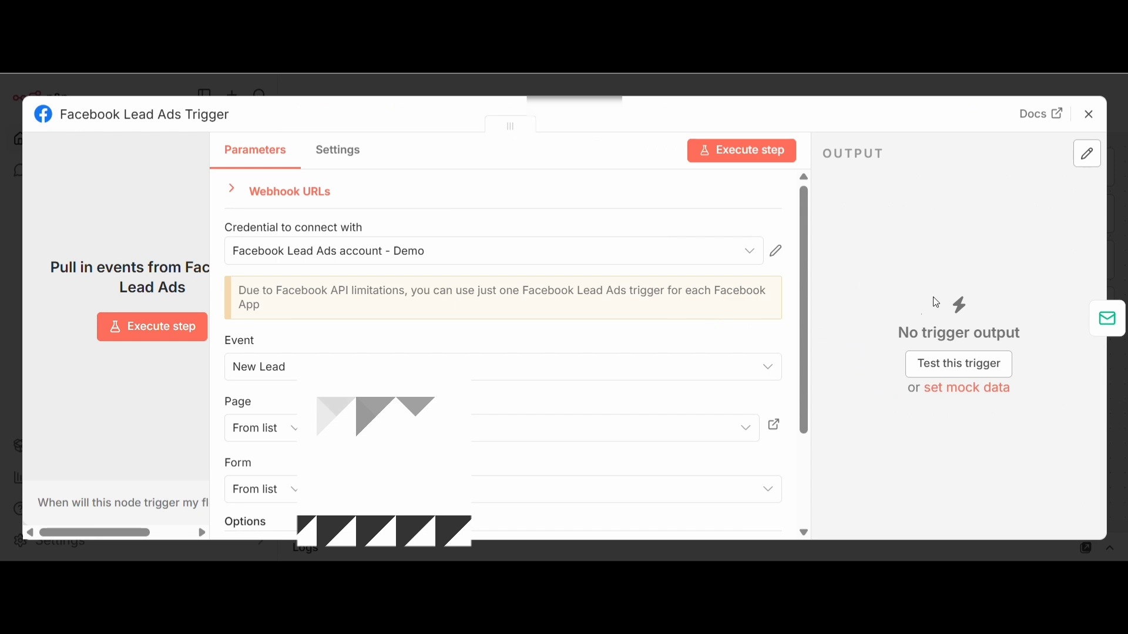
pyautogui.click(961, 390)
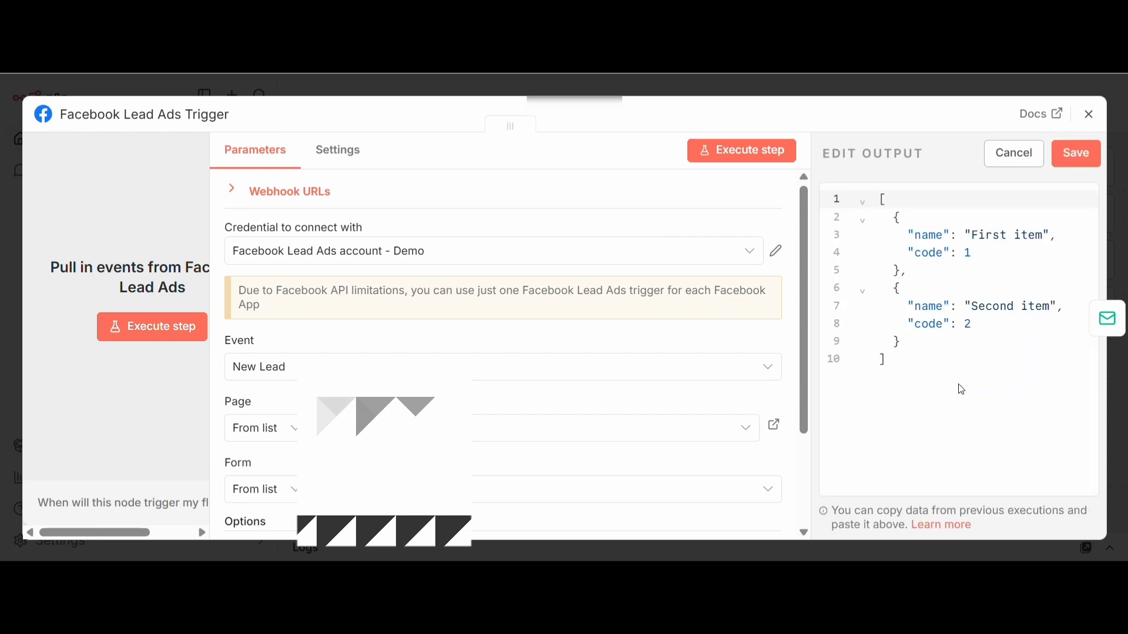
pyautogui.moveTo(957, 361); pyautogui.dragTo(807, 173)
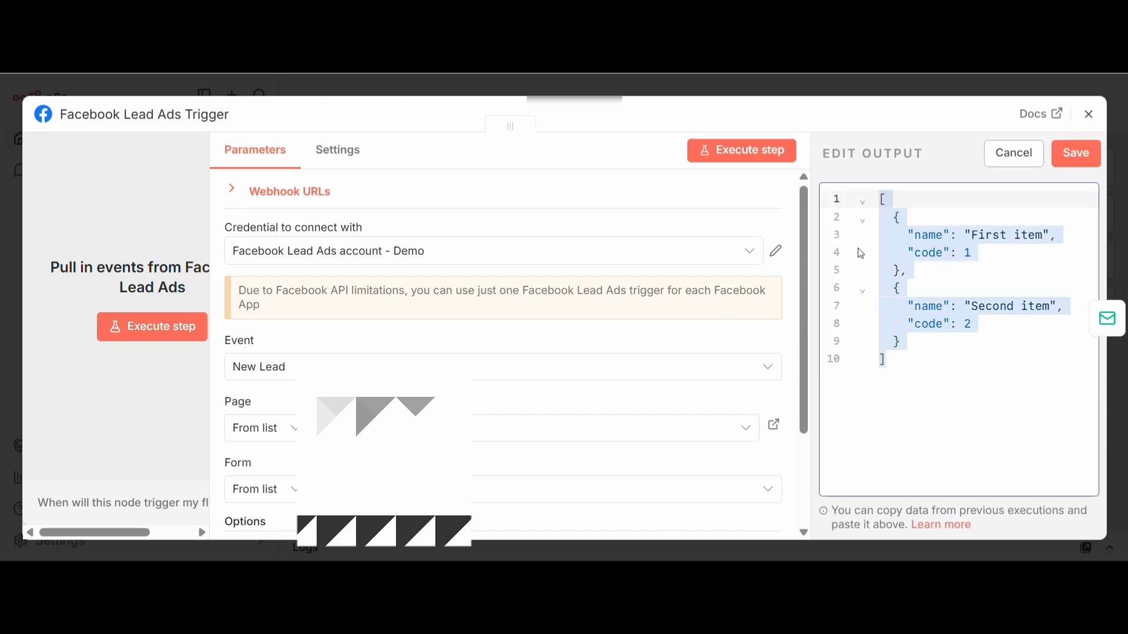
pyautogui.hotkey('ctrl', 'v')
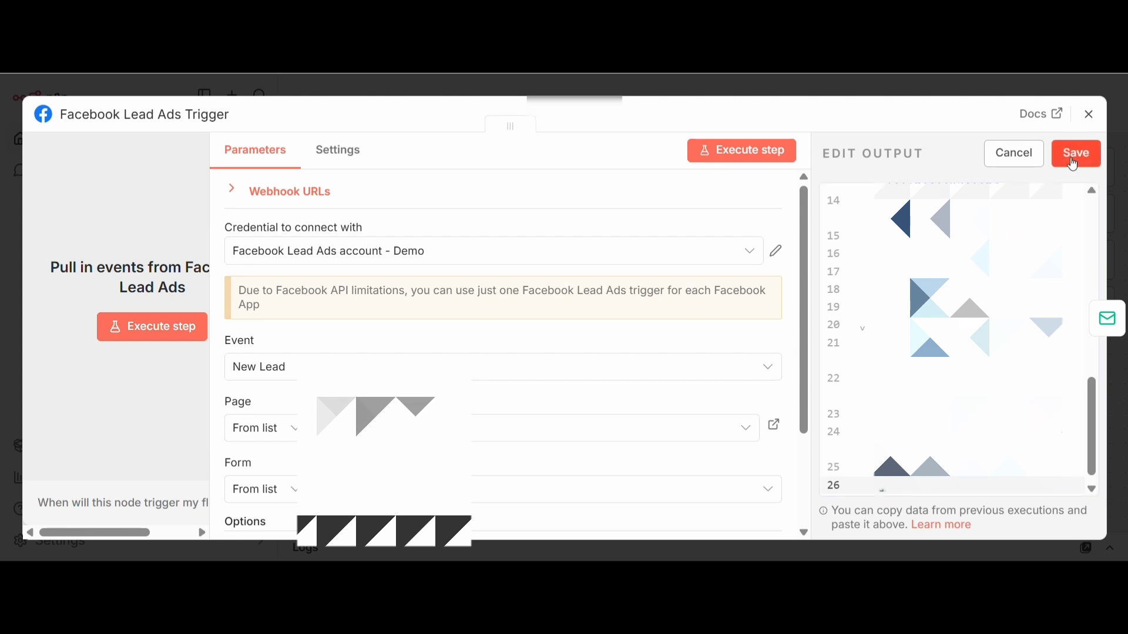
pyautogui.click(1073, 157)
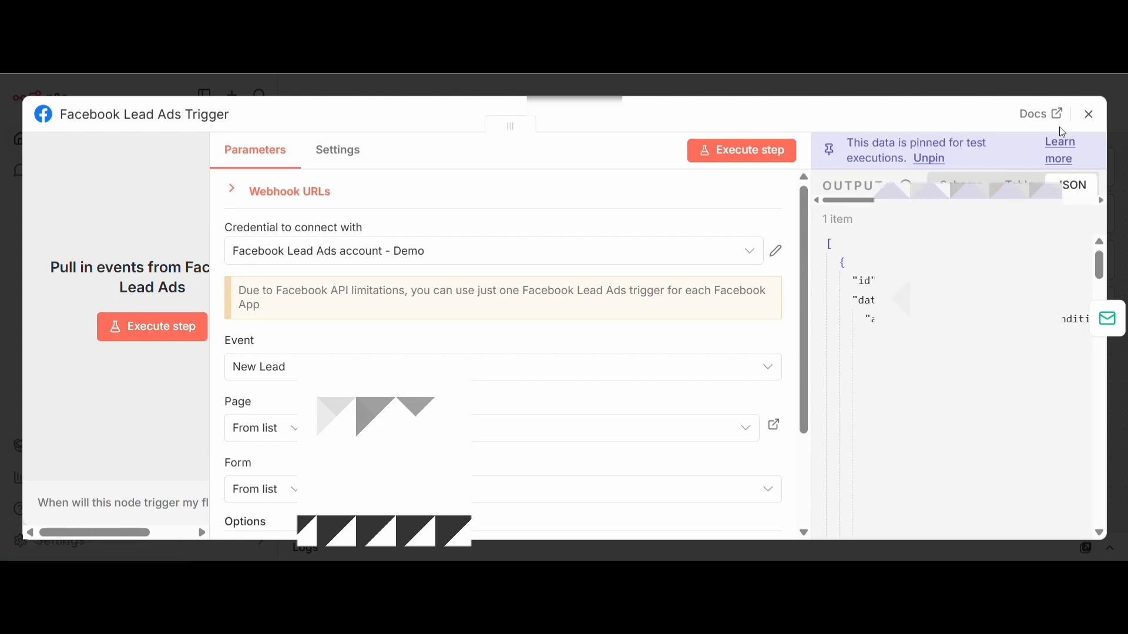
pyautogui.click(1091, 114)
# Map a field from the trigger's lead data into the Send email node's HTML body as a $json.data expression
pyautogui.doubleClick(889, 335)
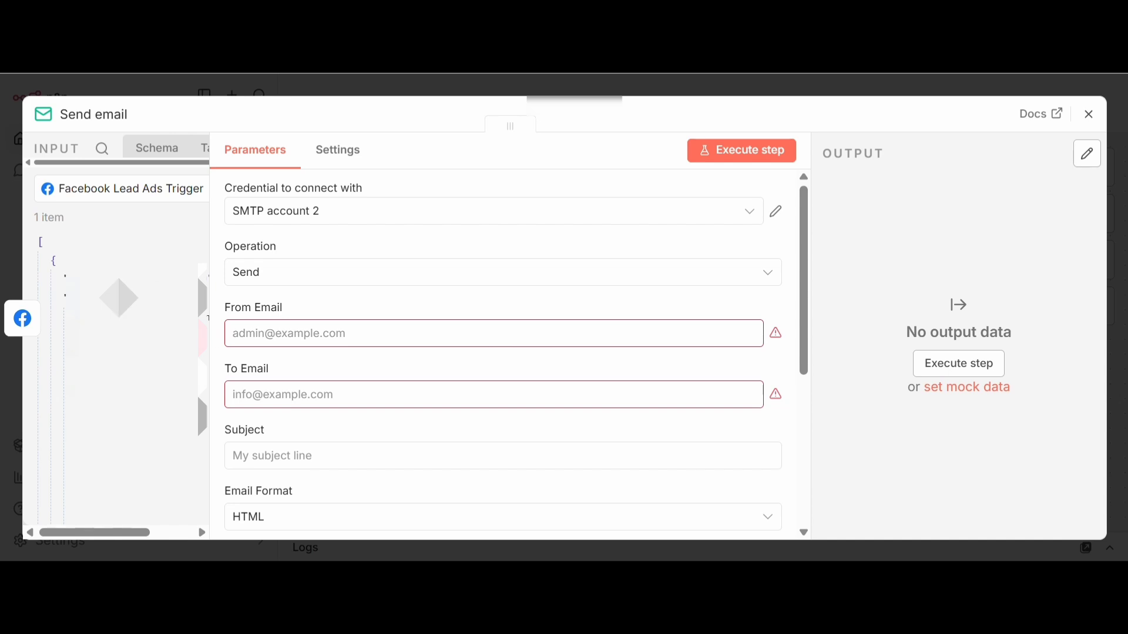
pyautogui.scroll(-3, 428, 390)
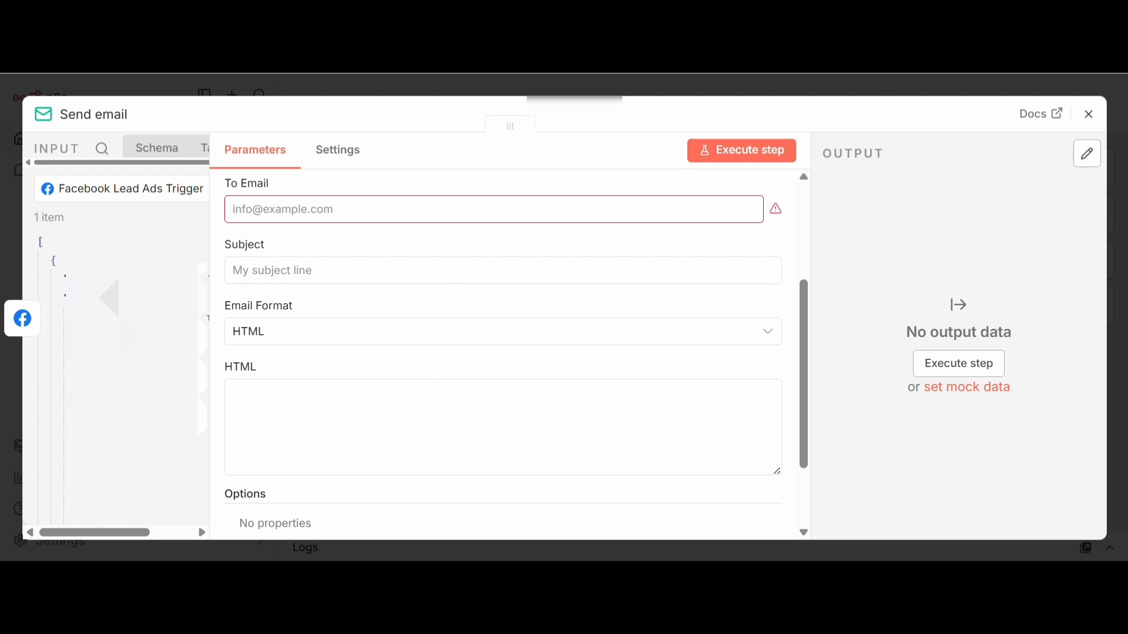
pyautogui.moveTo(139, 298); pyautogui.dragTo(280, 417)
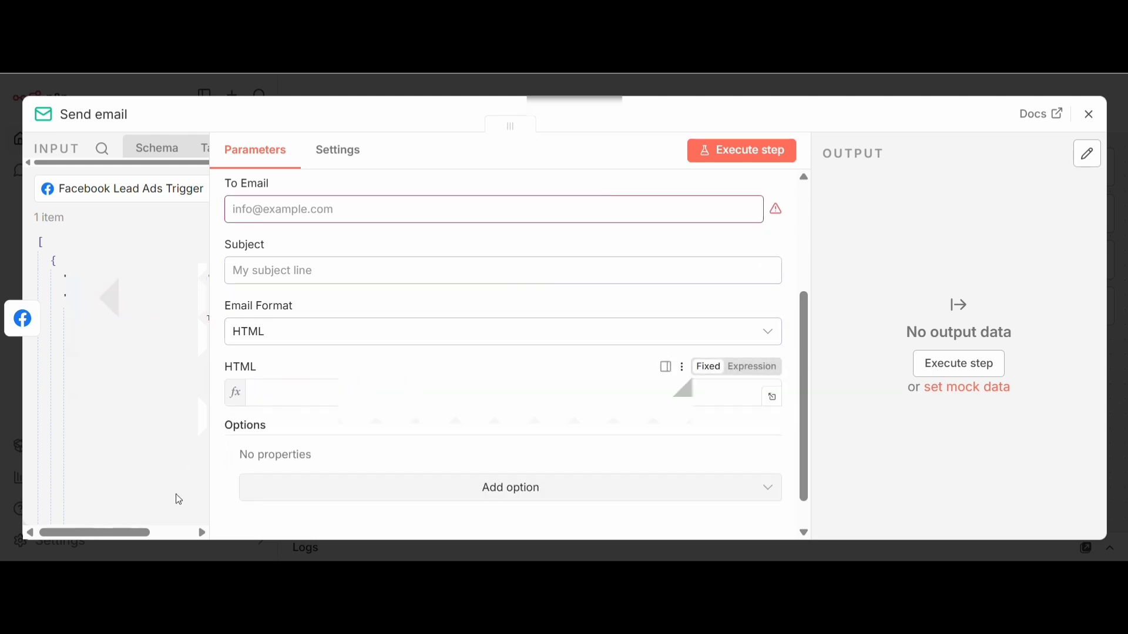
pyautogui.scroll(-1, 326, 458)
pyautogui.scroll(-1, 329, 463)
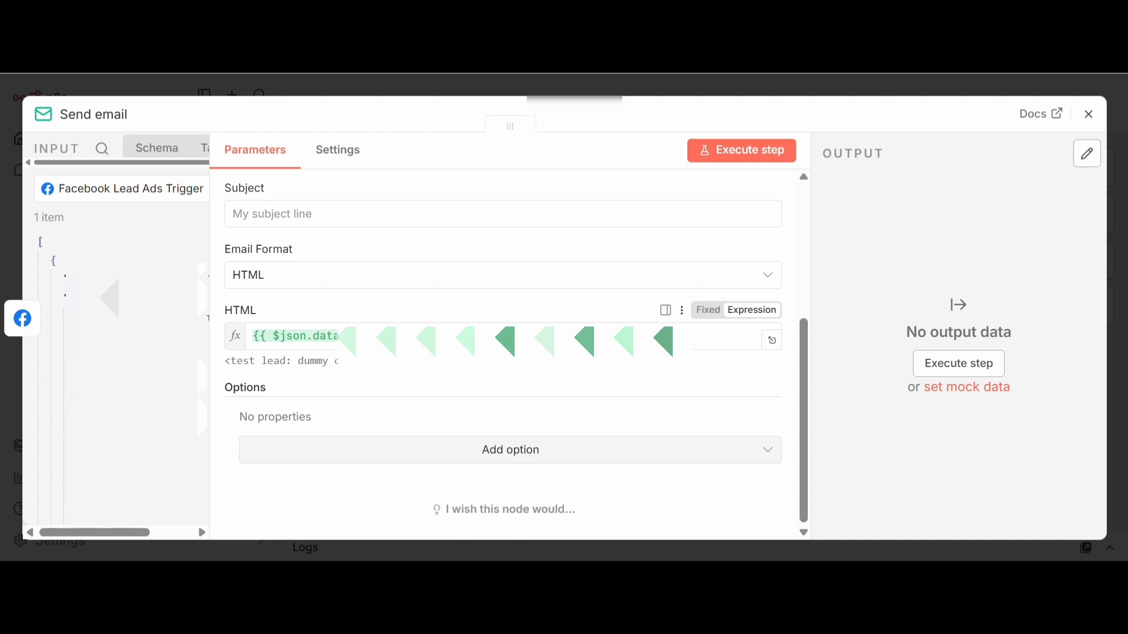